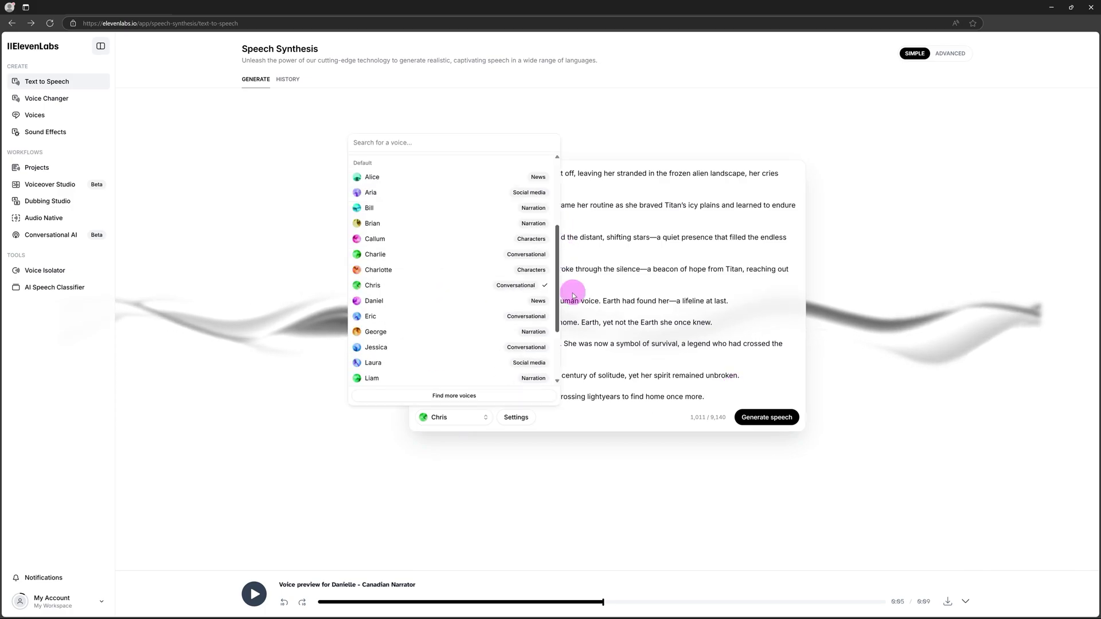
Generate a cinematic sci-fi trailer soundtrack in Udio and scrub through the Beyond the Stars track
click(445, 395)
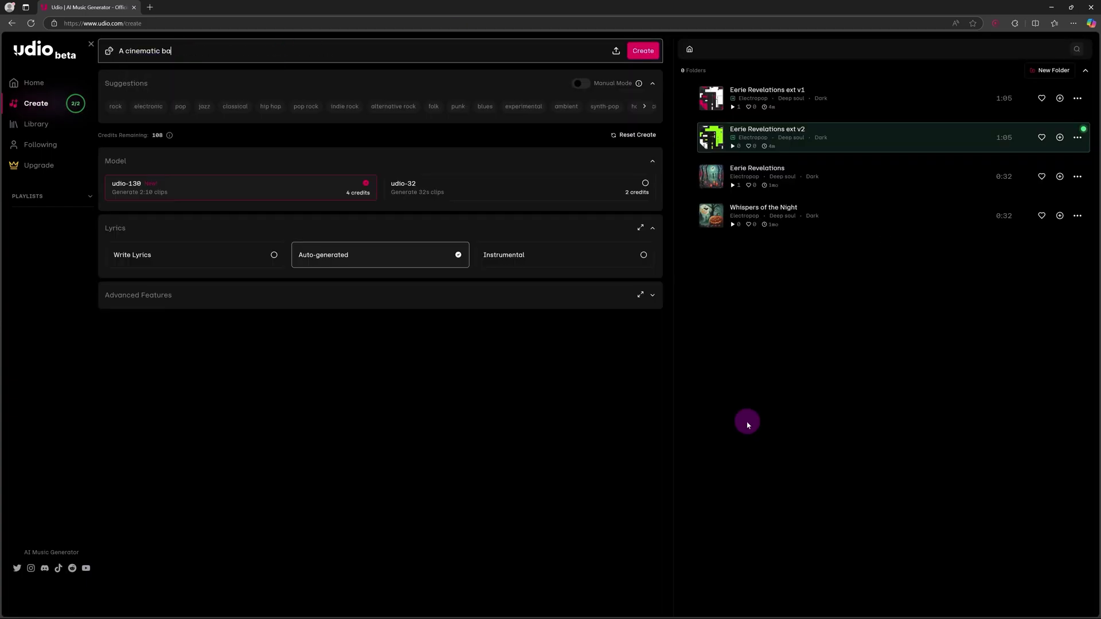
text(ground soundtrack for a movie trailer on a Sci-fi movie, Cinematic)
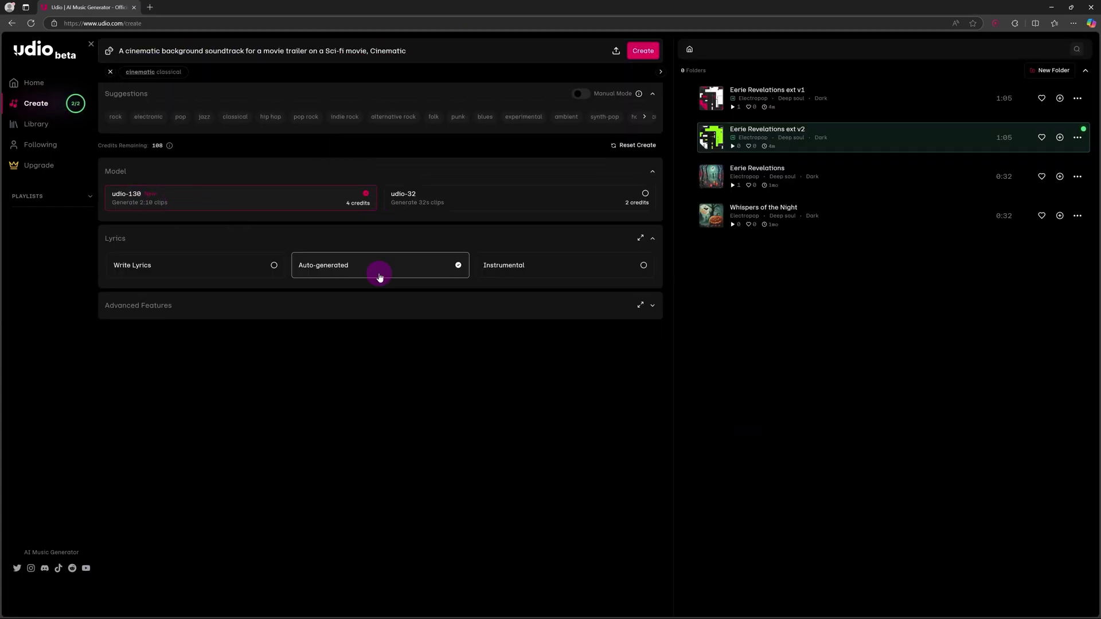
click(401, 305)
scroll(585, 297, down, 3)
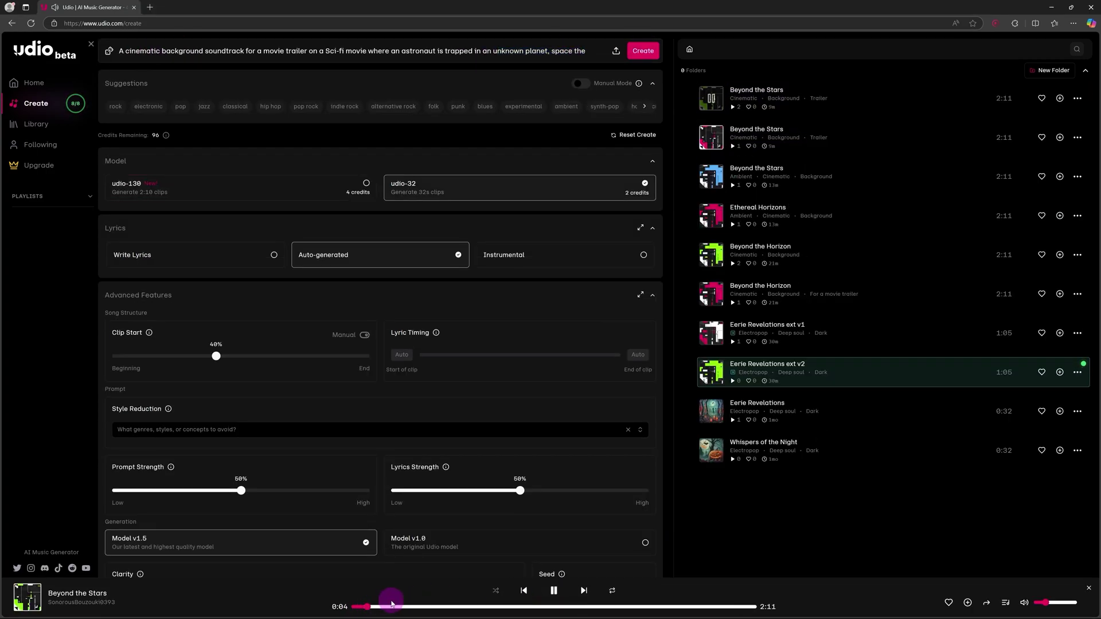
drag(392, 611, 446, 613)
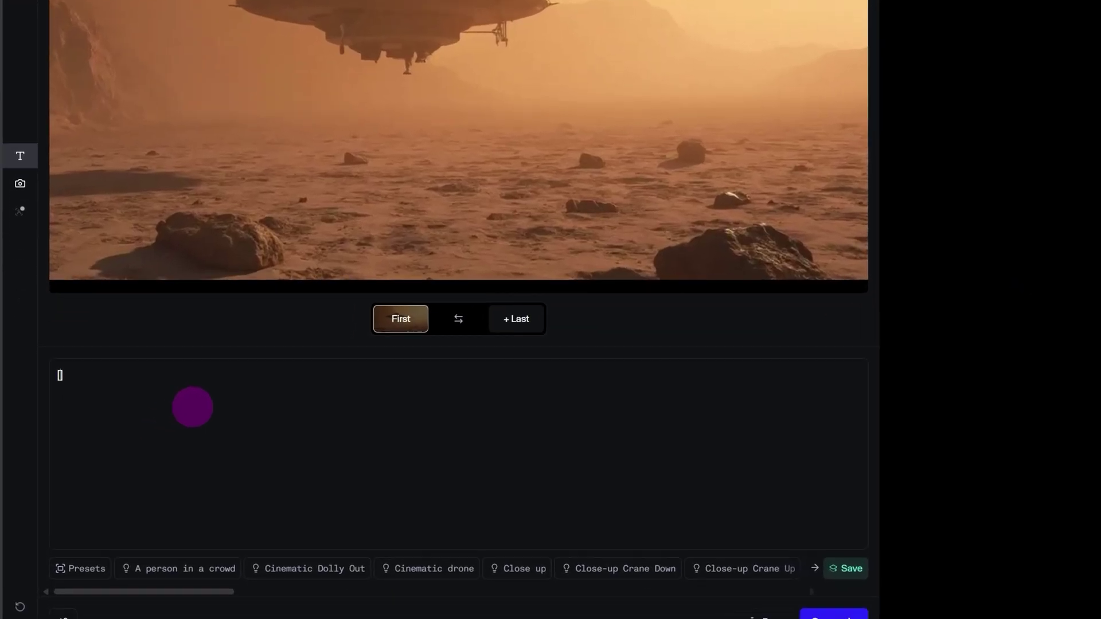
Begin Runway's motion prompt with 'low camera' for the spaceship-over-desert image
text(low camera)
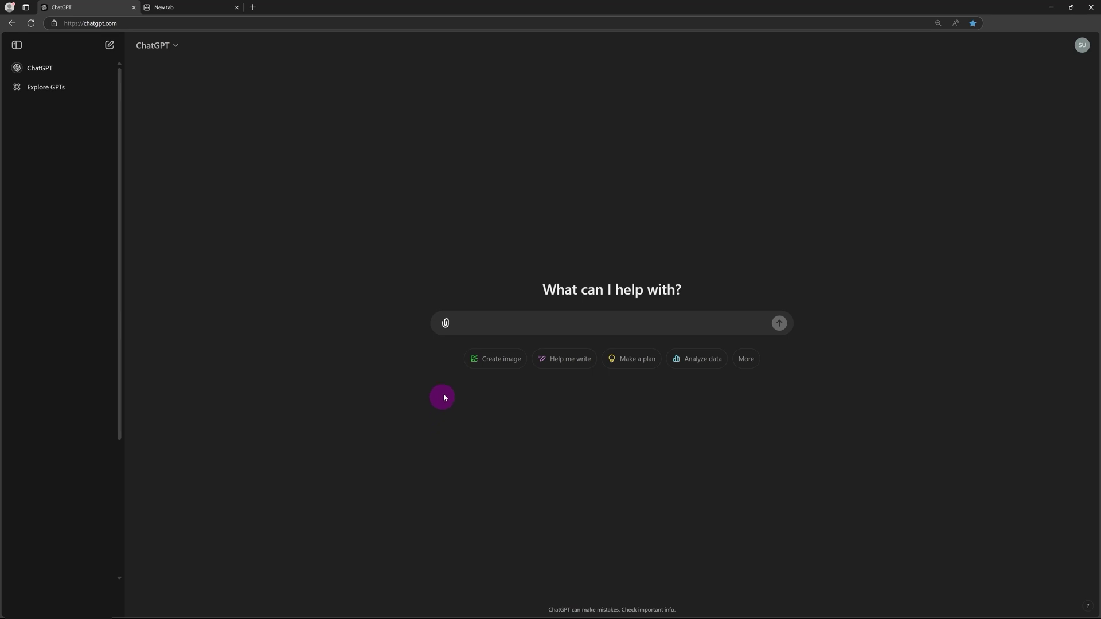
Paste the Titan astronaut story prompt into ChatGPT, trim its leading space, and send it
click(472, 323)
text(Write a short narrated story of an astronaut who lost connection from earth and got stuck in Titan, the moon of Saturn, finally somehow the connection was restored and she came back to earth after 100 years.)
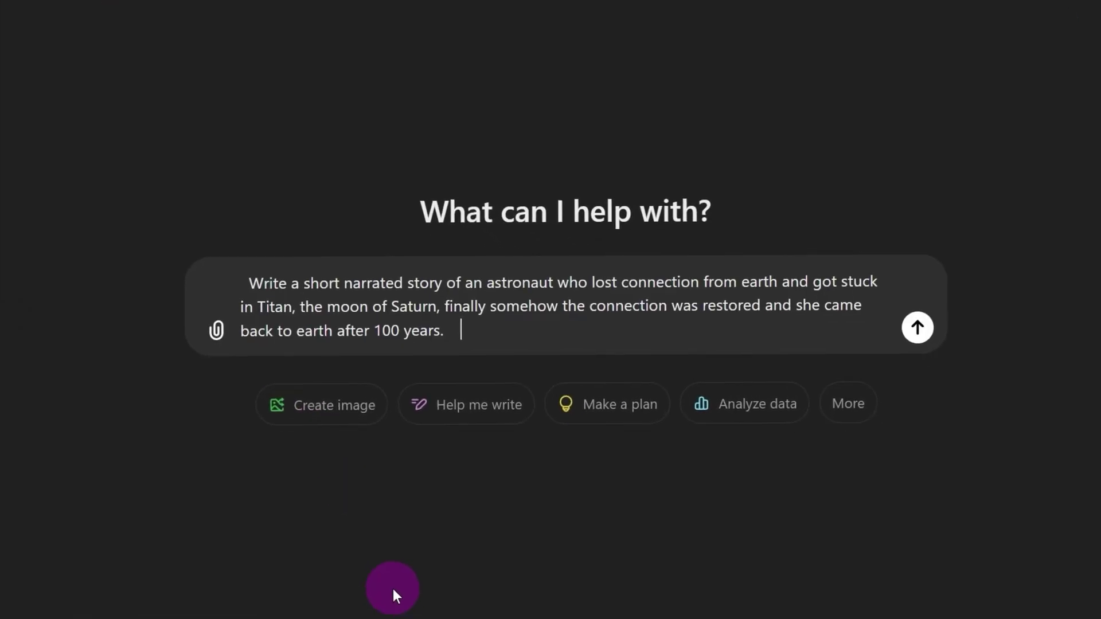
click(253, 283)
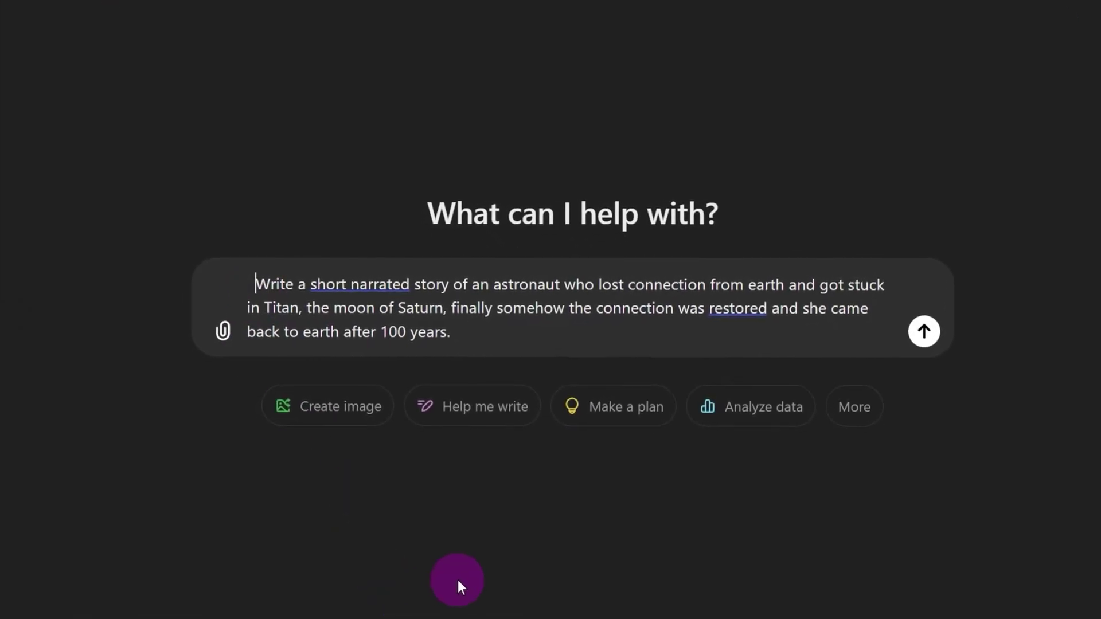
key(Delete)
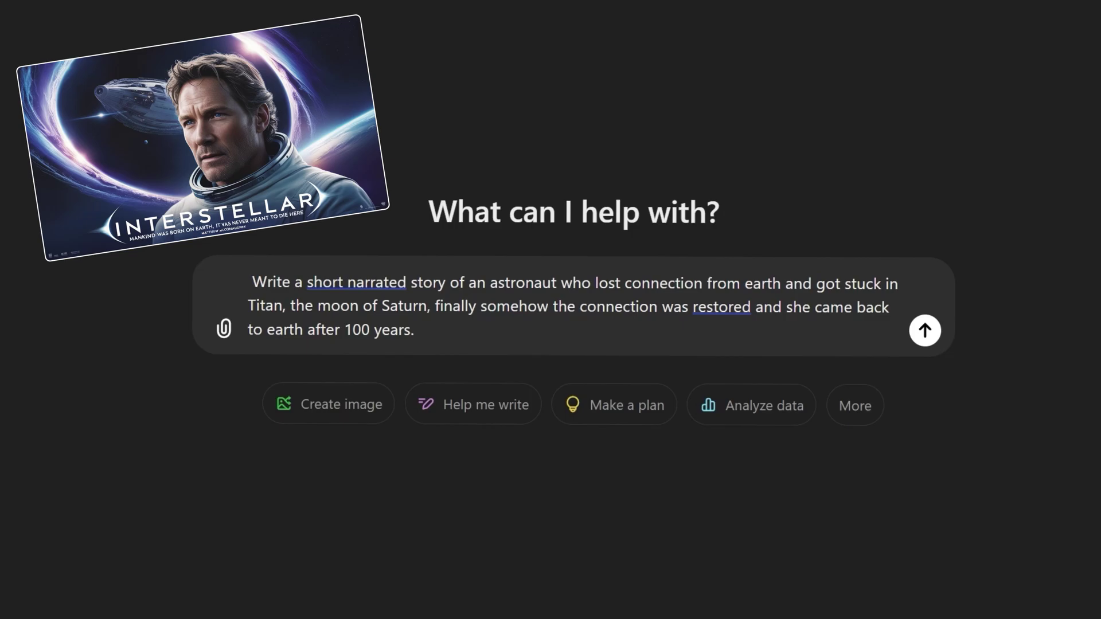
click(923, 339)
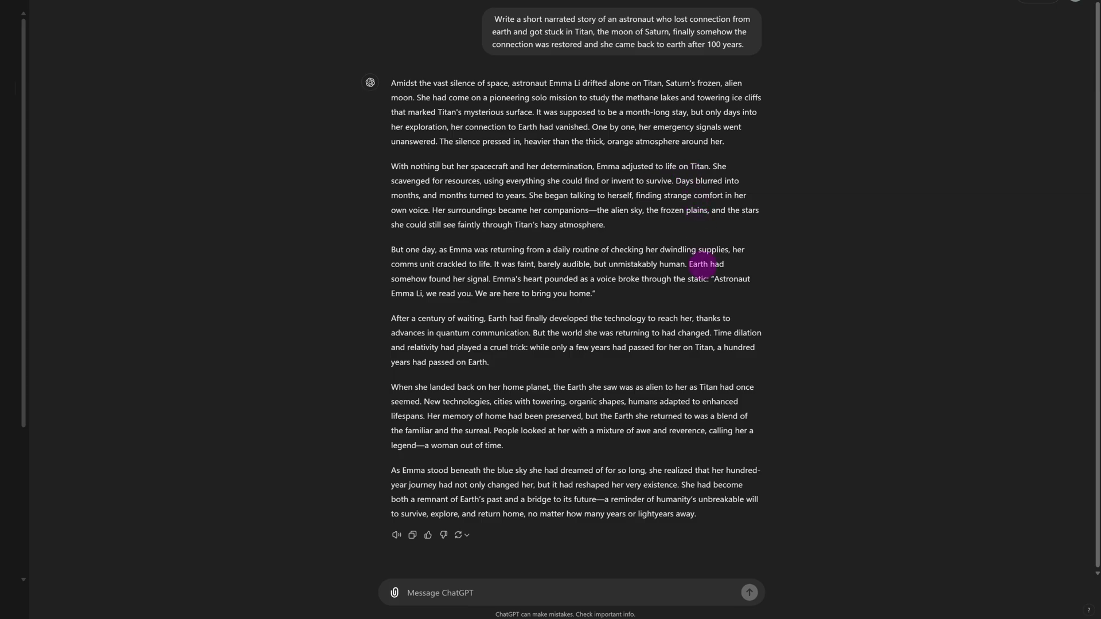
Ask ChatGPT to 'make it short', then paste the request to split it into narrated scenes
click(669, 585)
text(make it short)
key(Return)
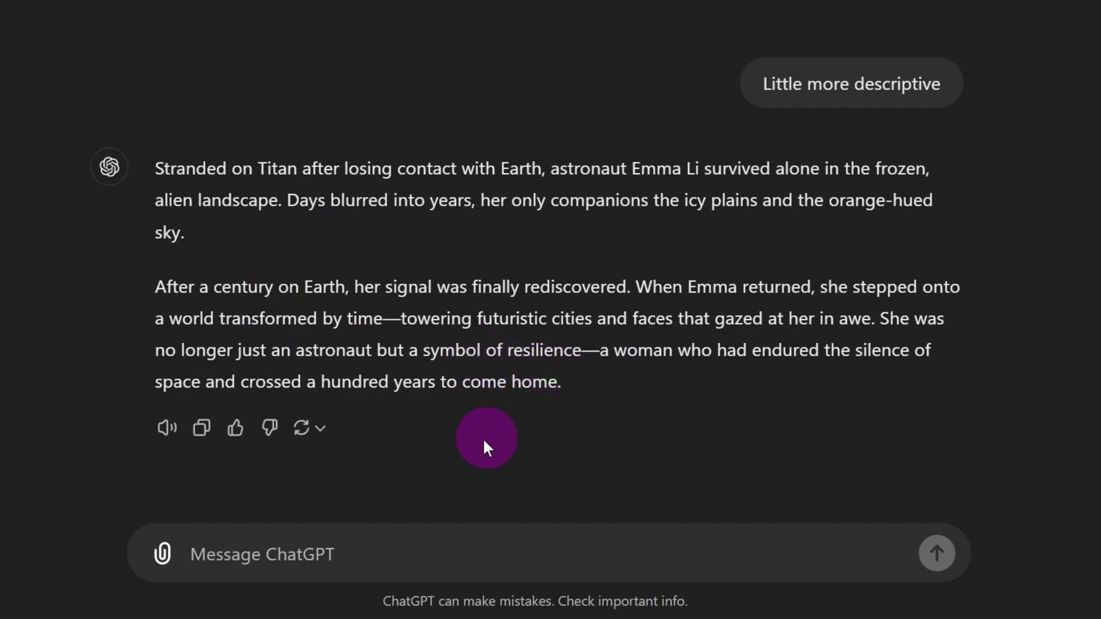
text(Now separate the script into individual scenes. And also provide me with VO narration for each scene.)
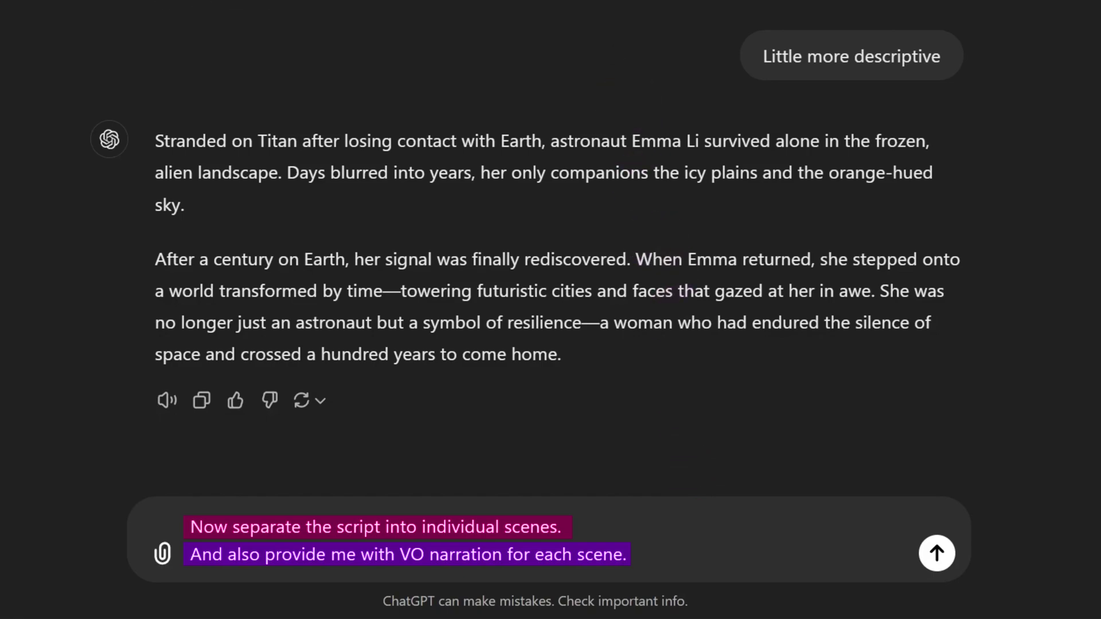
Copy the short story and add a 'This is the script' line under the scene request
mouse_move(565, 356)
mouse_down()
mouse_move(255, 232)
mouse_move(144, 155)
mouse_up()
key(ctrl+c)
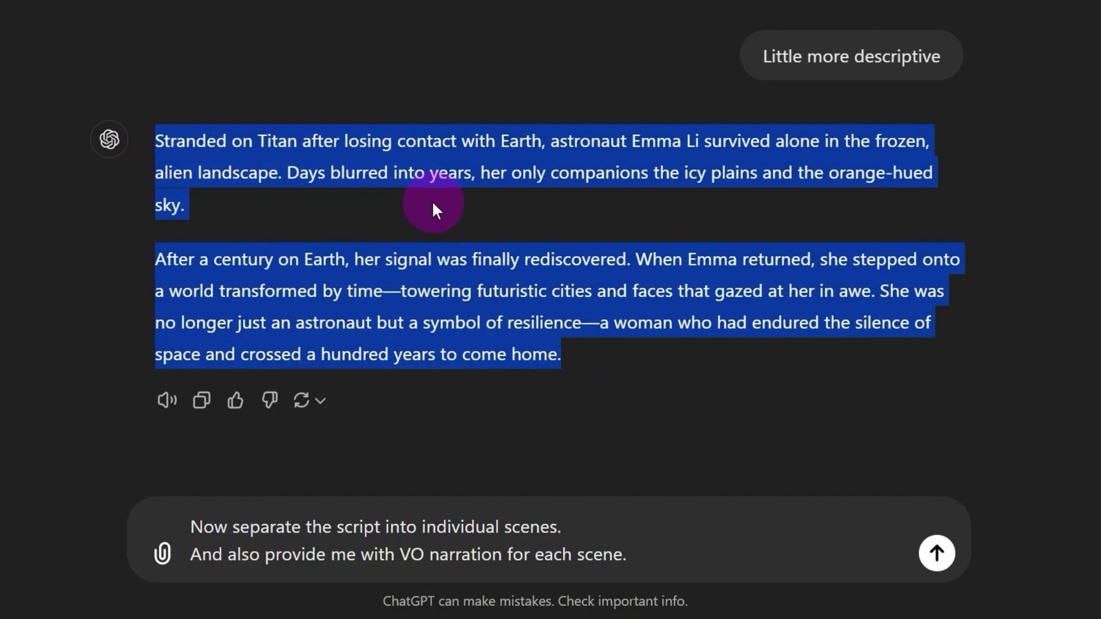
click(665, 553)
key(shift+Return)
text(THis is the script)
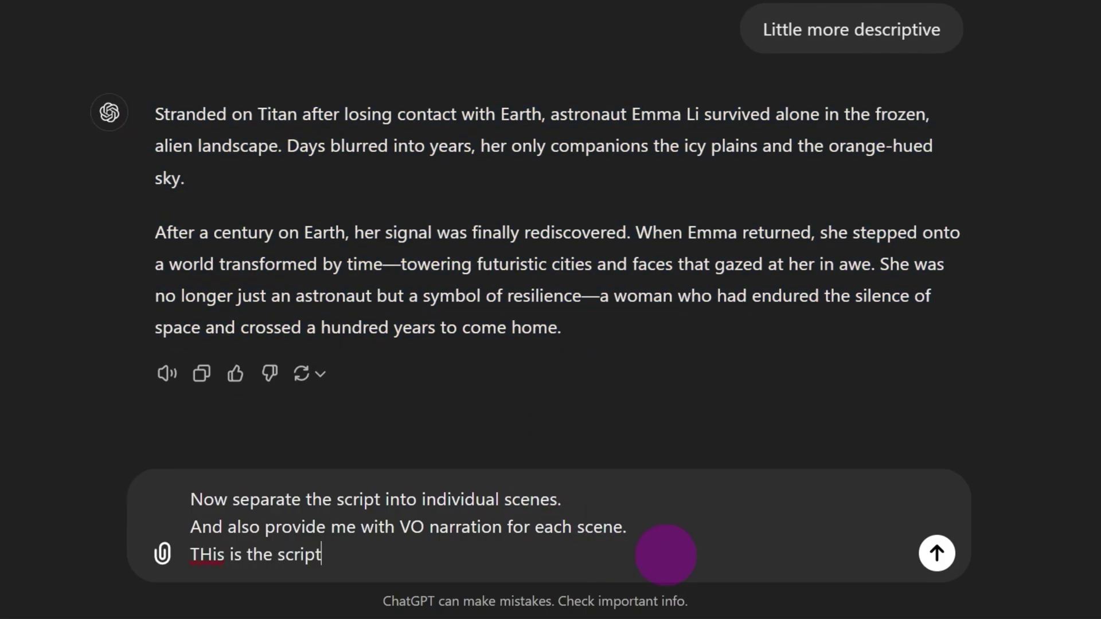
double_click(206, 554)
text(This)
Paste the story after 'This is the script:', send it, and review the five-scene breakdown
key(End)
text(:)
key(shift+Return)
key(shift+Return)
key(ctrl+v)
click(937, 553)
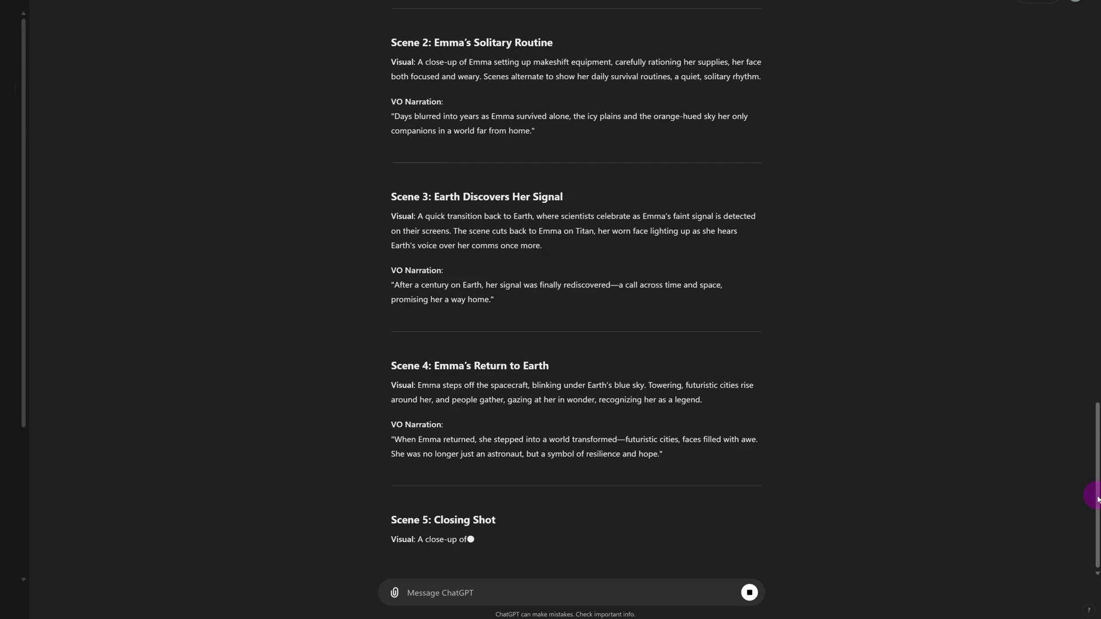
drag(1096, 450, 1094, 344)
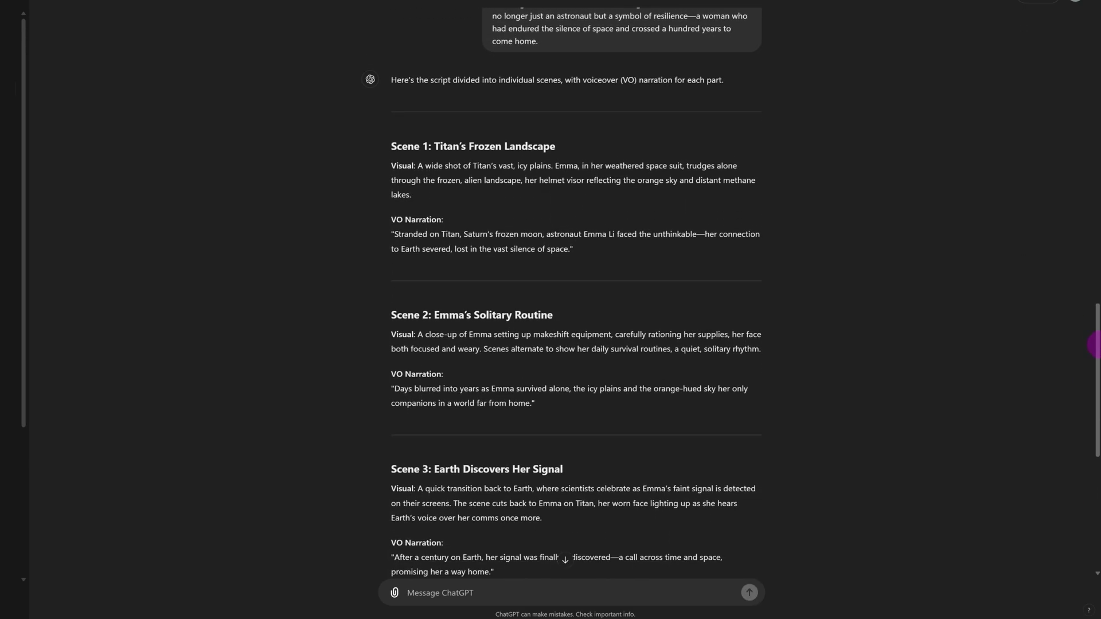
scroll(536, 523, down, 8)
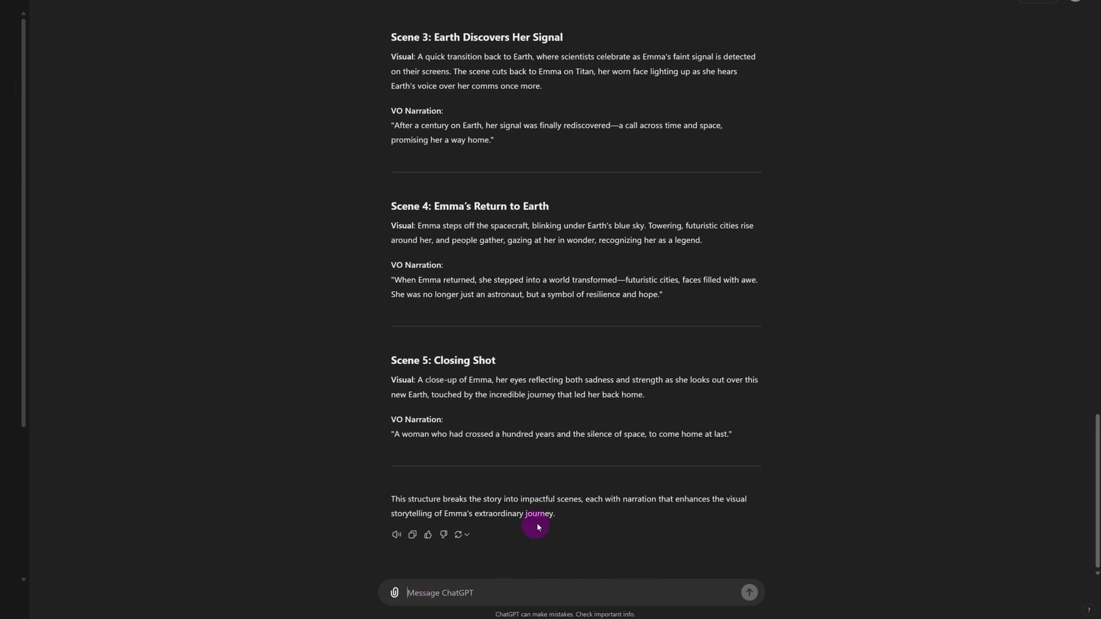
Send 'I think we can further divide each scenes into 2' and review the sub-scenes
text(I think we can further divide each scenes into 2)
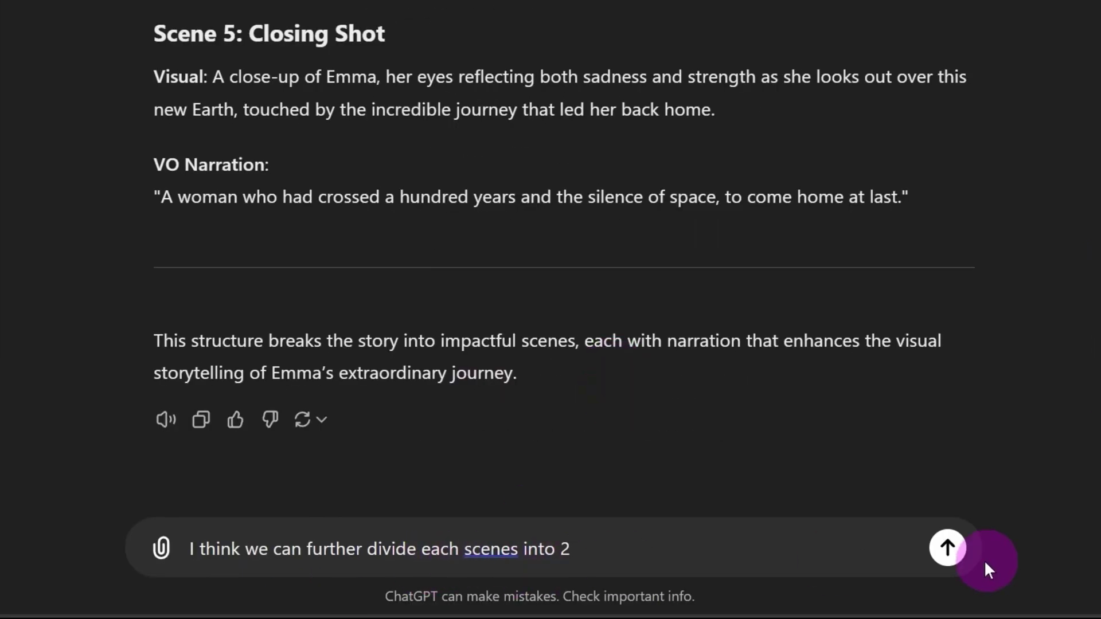
click(749, 593)
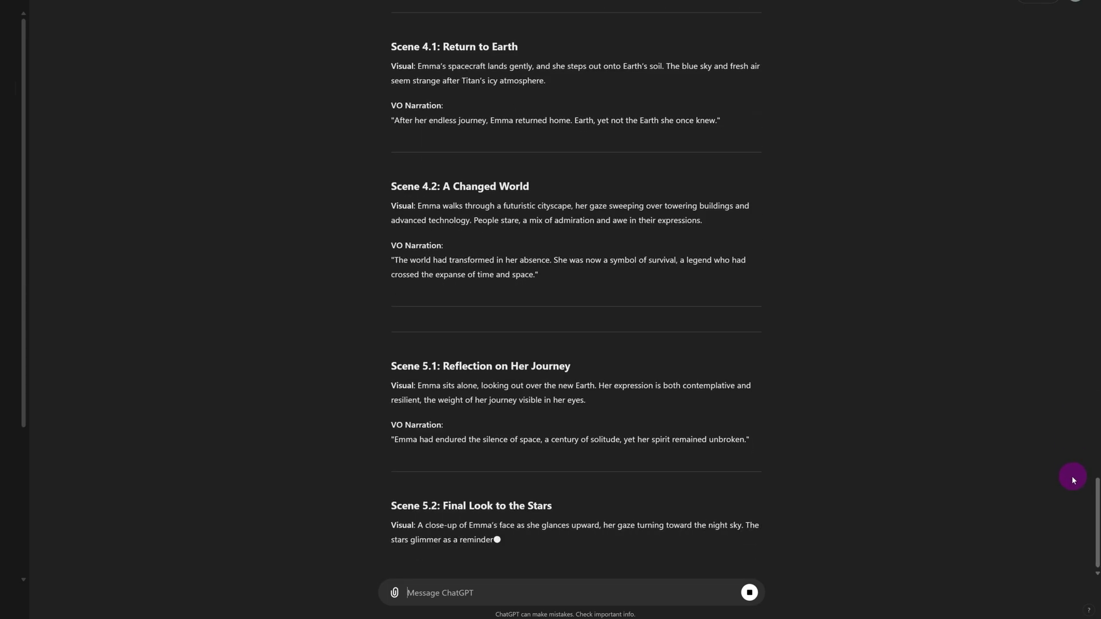
drag(1096, 504, 1089, 377)
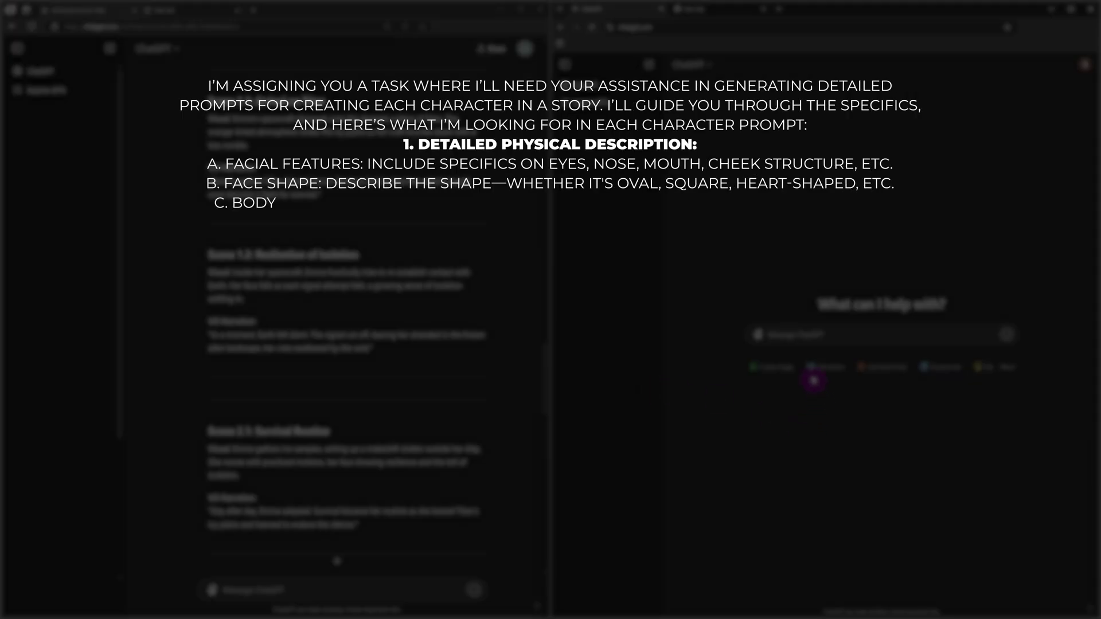
Paste and send the detailed character and scene image-prompt brief in the new chat
key(ctrl+v)
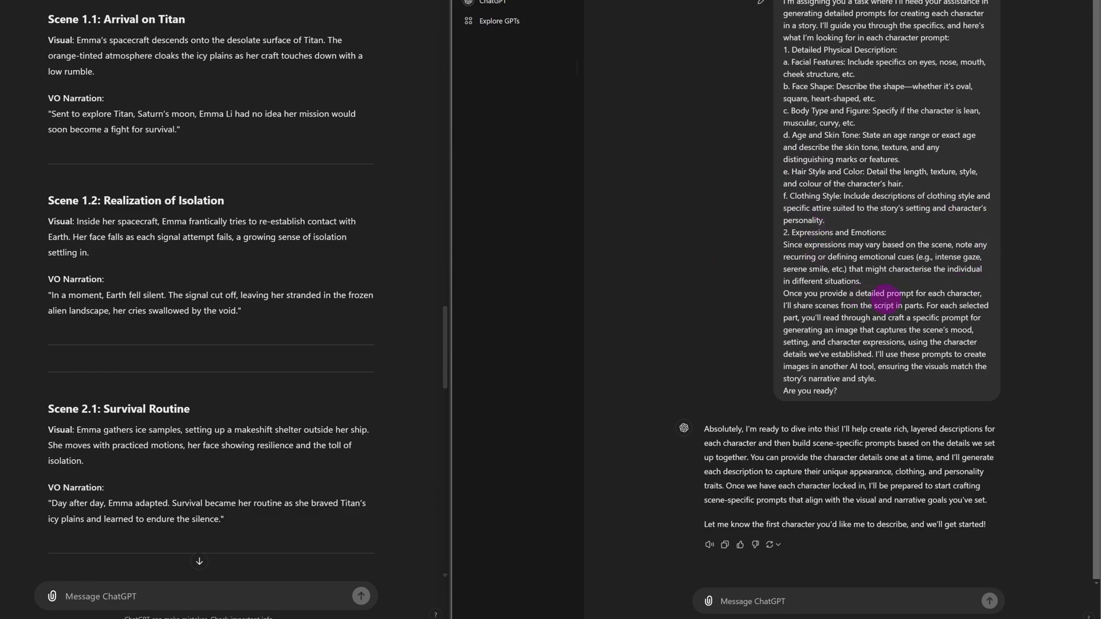
scroll(443, 342, down, 1)
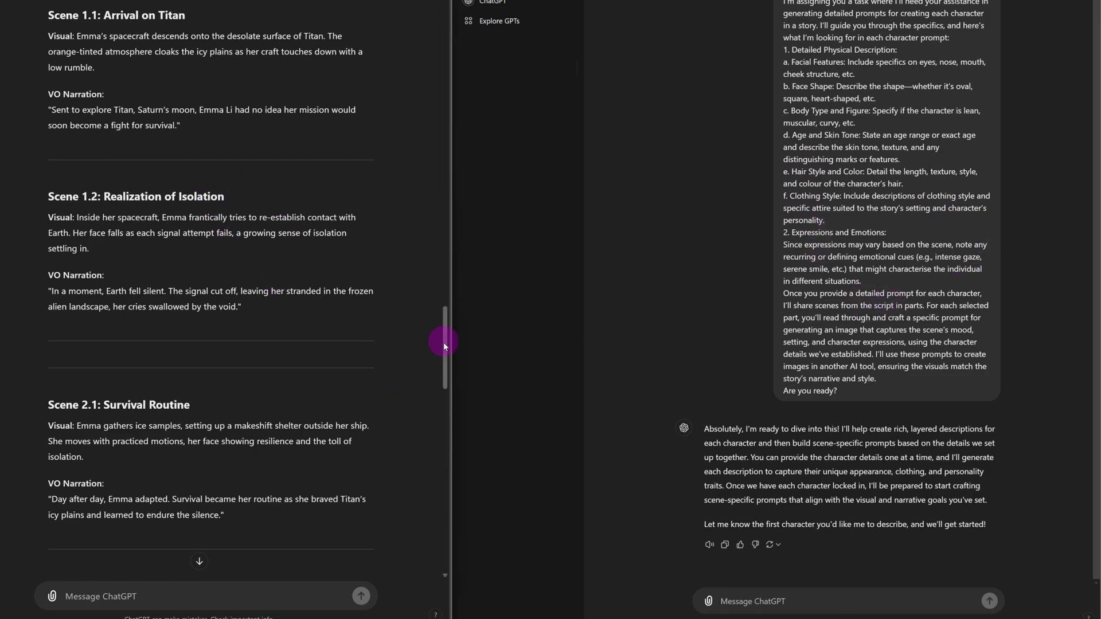
Copy the short Titan story into the new chat, send it, and review Emma Li's character prompt
drag(443, 342, 436, 95)
drag(152, 356, 47, 231)
key(ctrl+c)
click(738, 591)
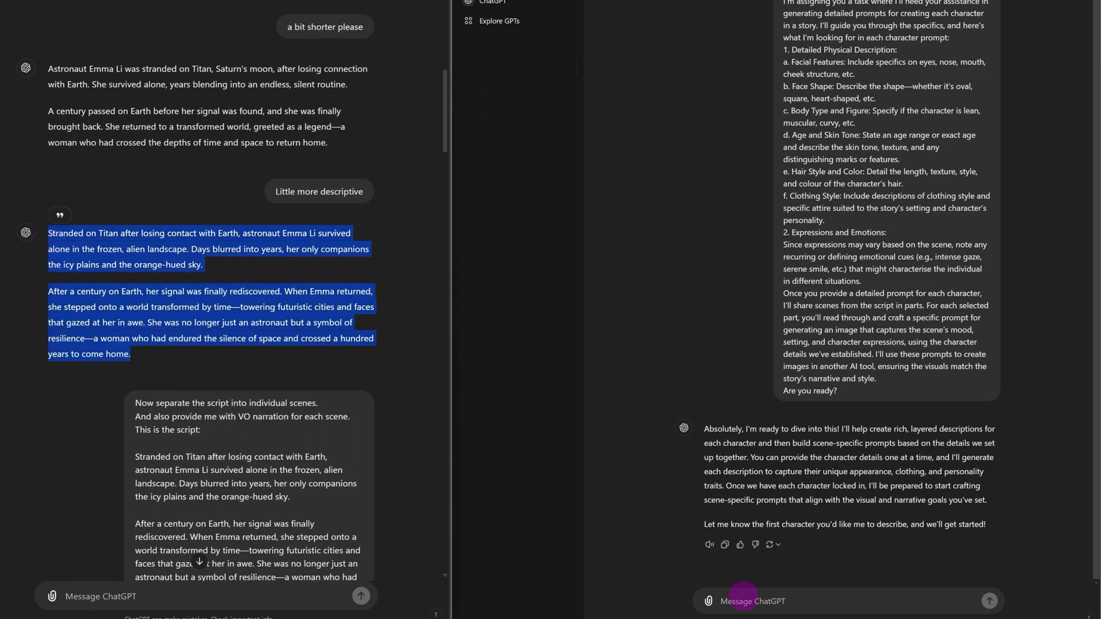
scroll(447, 116, down, 2)
key(ctrl+v)
click(989, 602)
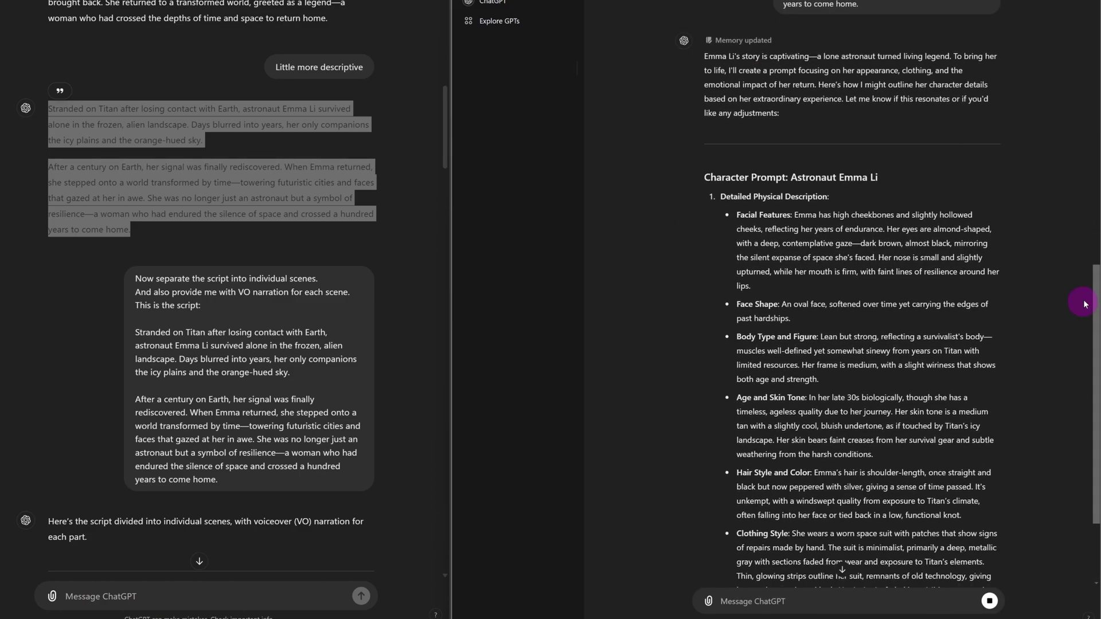
drag(1086, 303, 1090, 429)
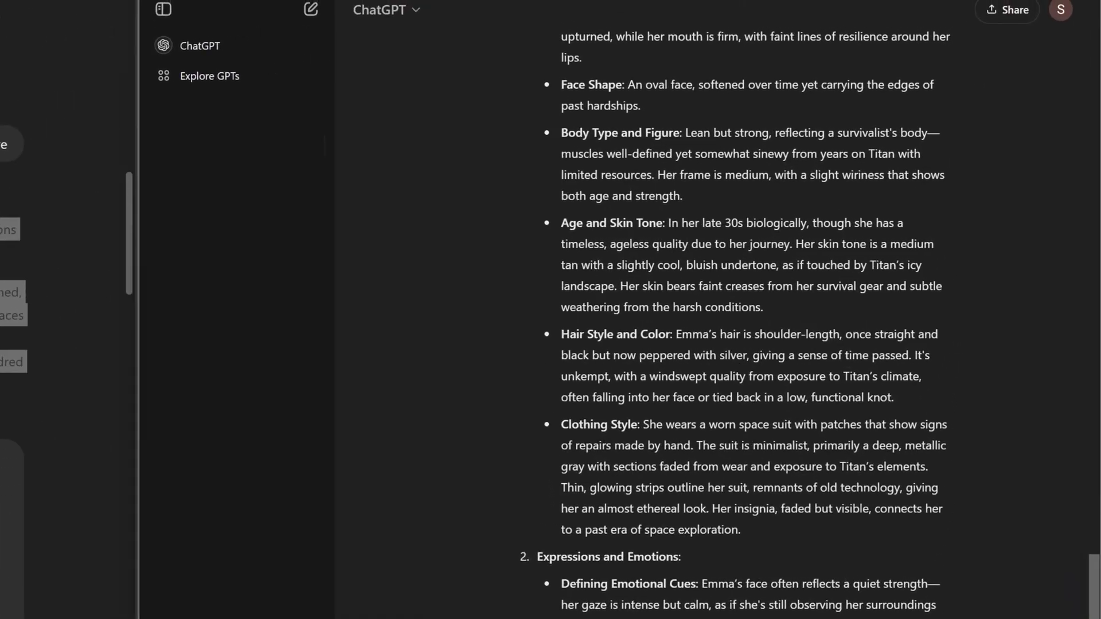
scroll(1079, 516, up, 10)
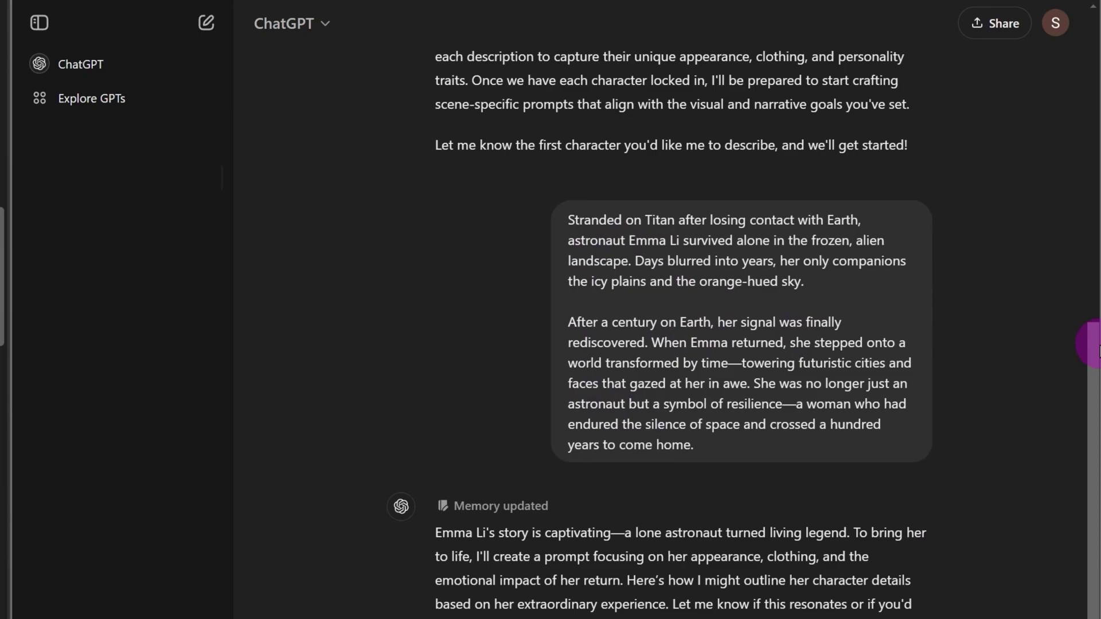
drag(1097, 347, 1082, 418)
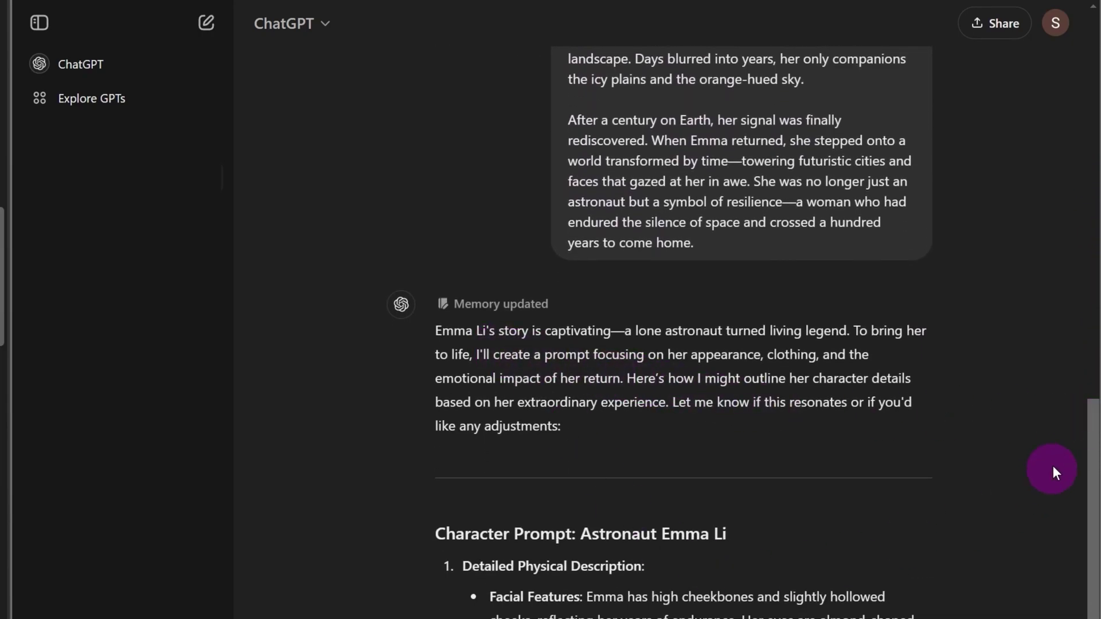
scroll(1090, 413, down, 5)
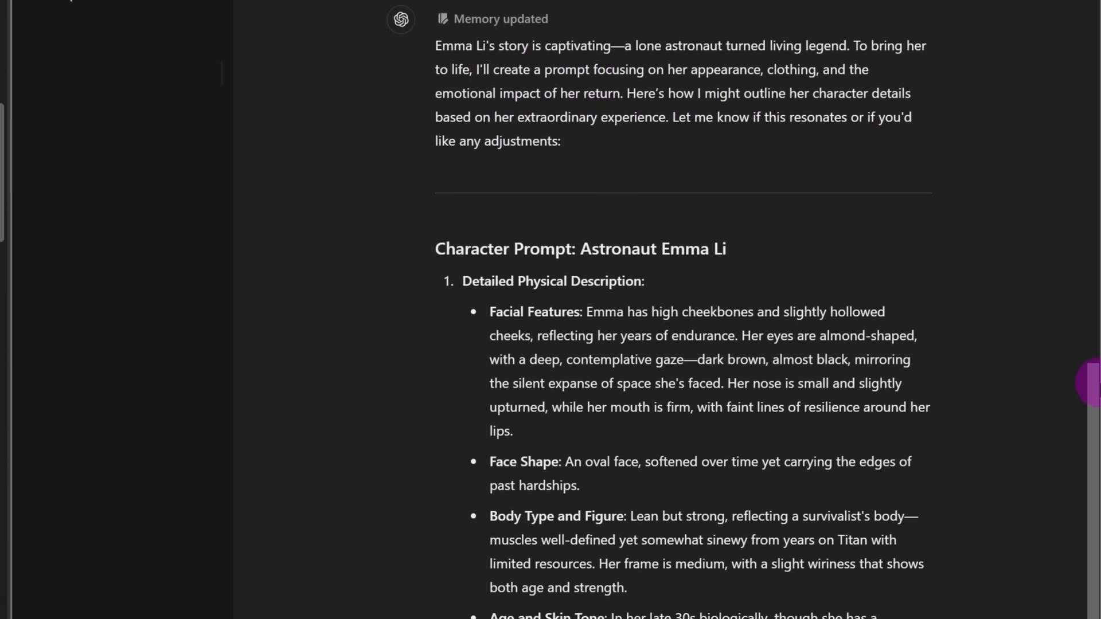
scroll(1093, 384, down, 12)
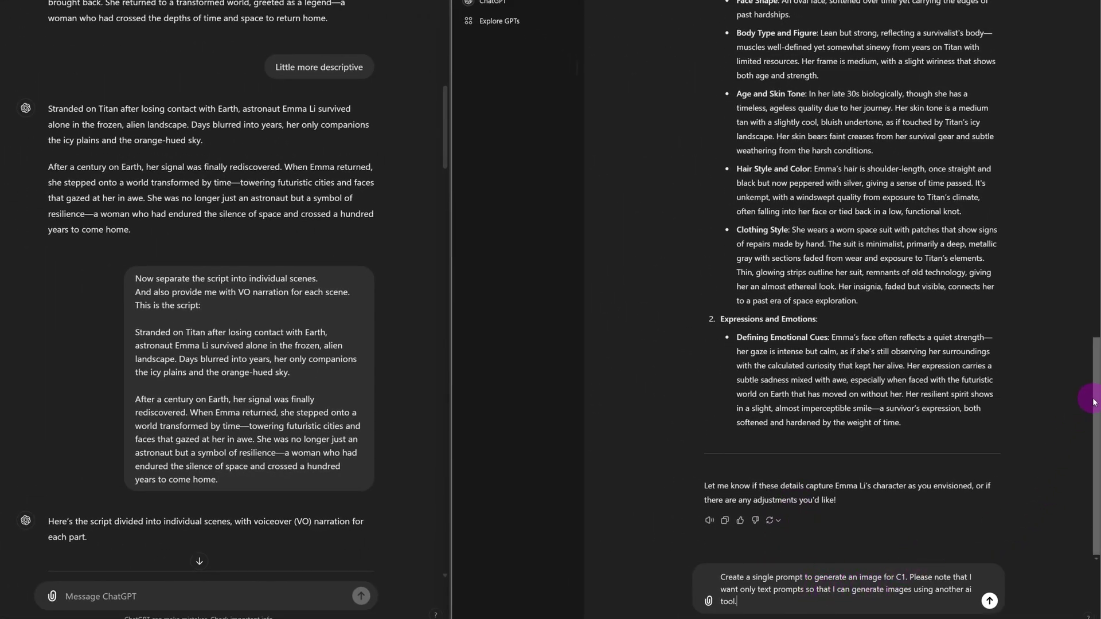
Request one text-only image prompt for Astronaut Emma Li, replacing the C1 placeholder
drag(1095, 401, 1081, 287)
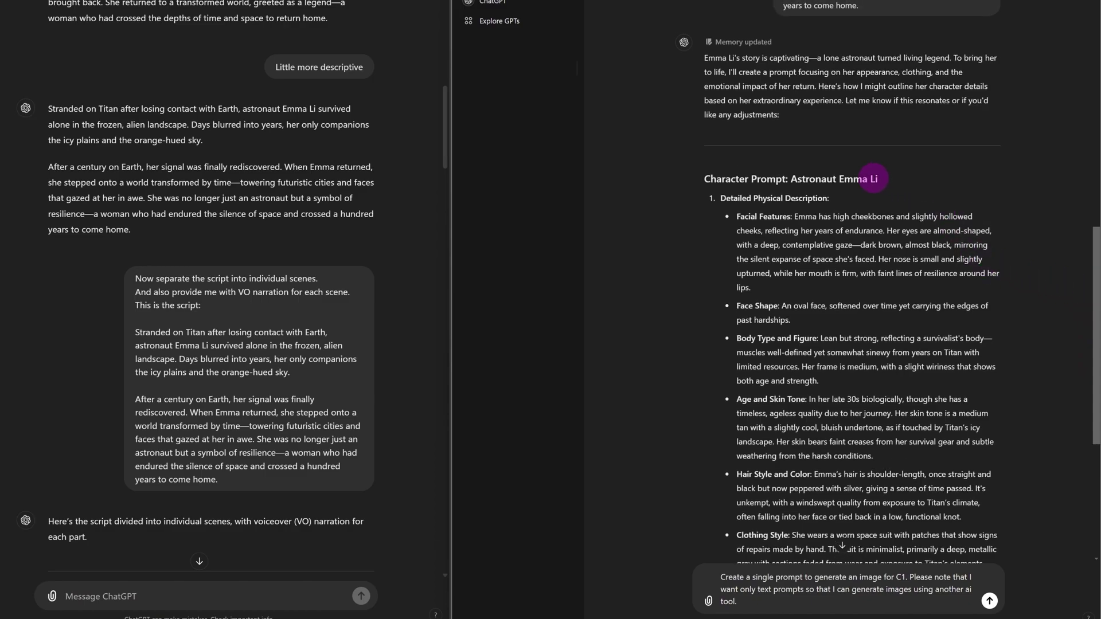
drag(878, 179, 790, 179)
click(897, 577)
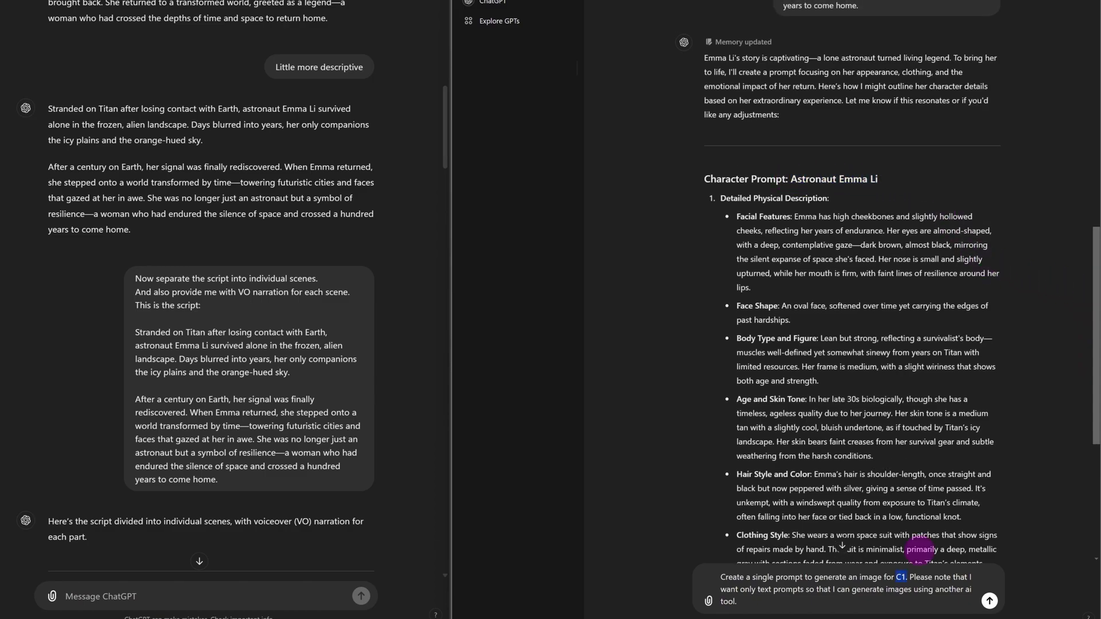
key(ctrl+v)
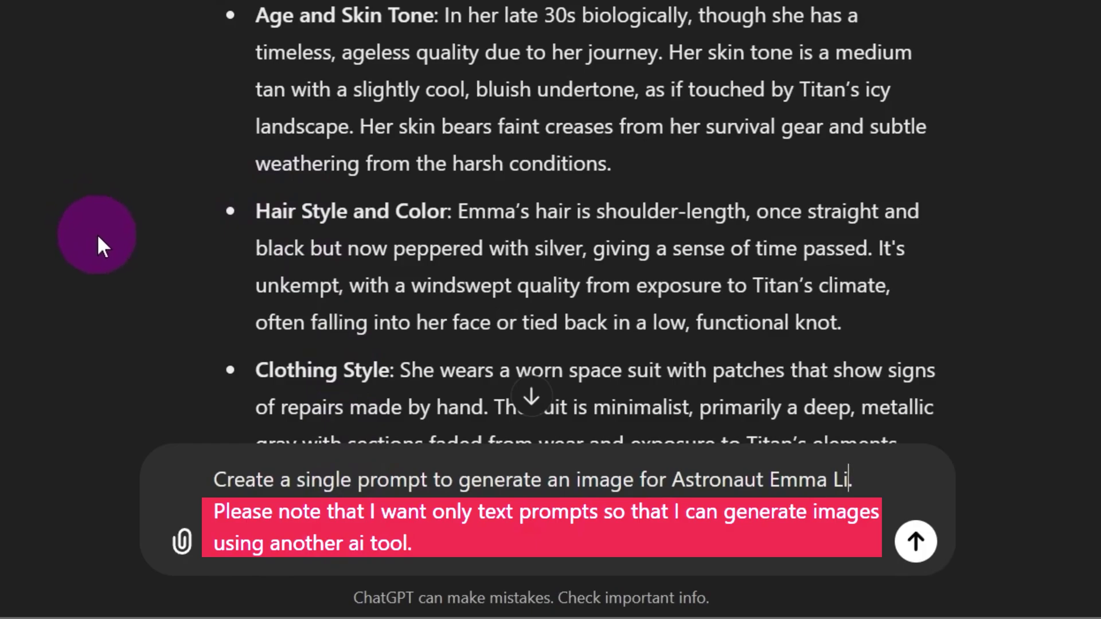
key(Return)
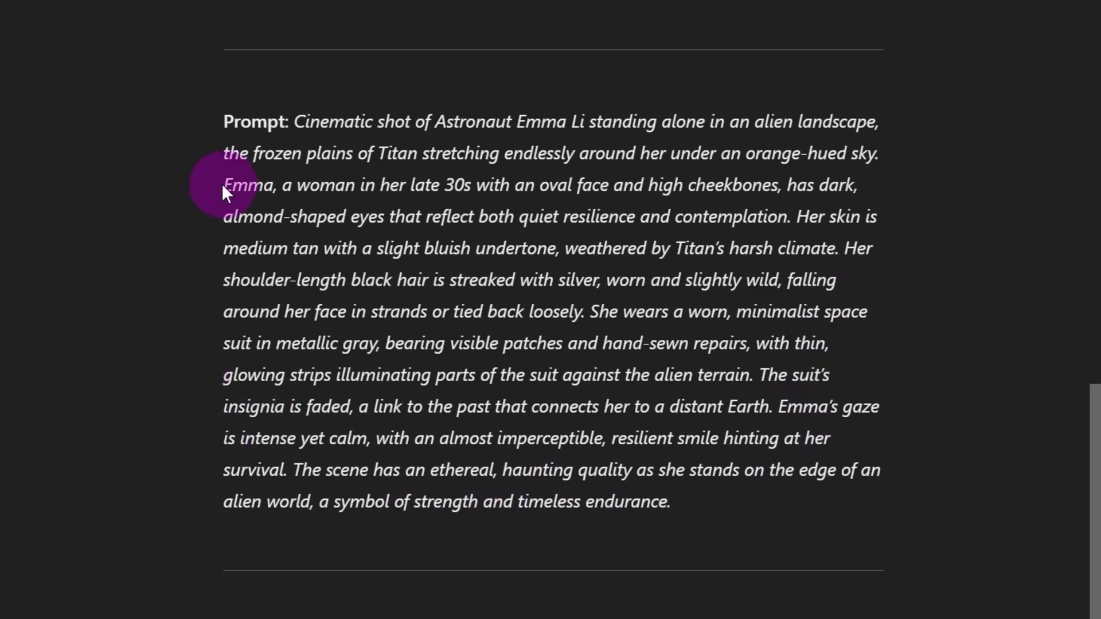
Paste Emma Li's appearance description under an instruction to include it in every scene
drag(223, 184, 755, 368)
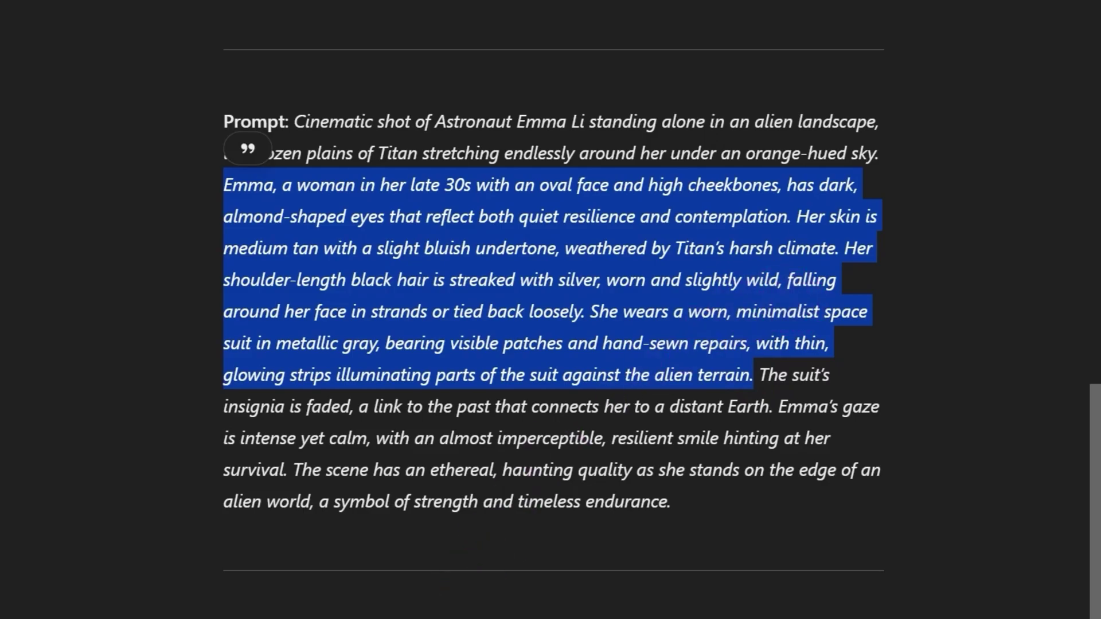
click(505, 610)
key(ctrl+v)
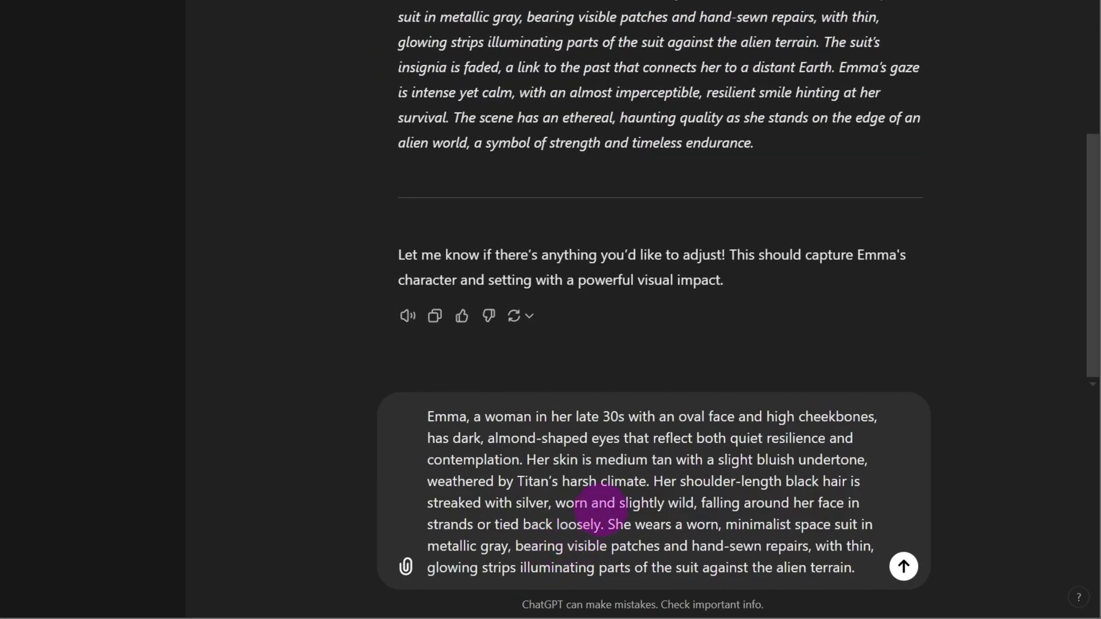
click(429, 417)
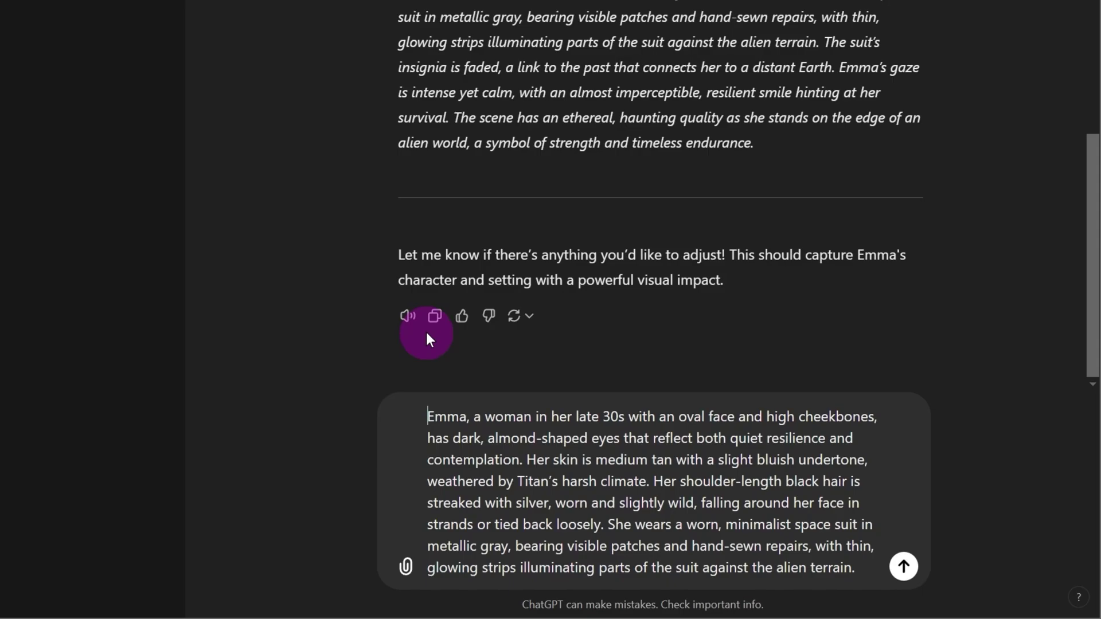
key(shift+Return)
key(Up)
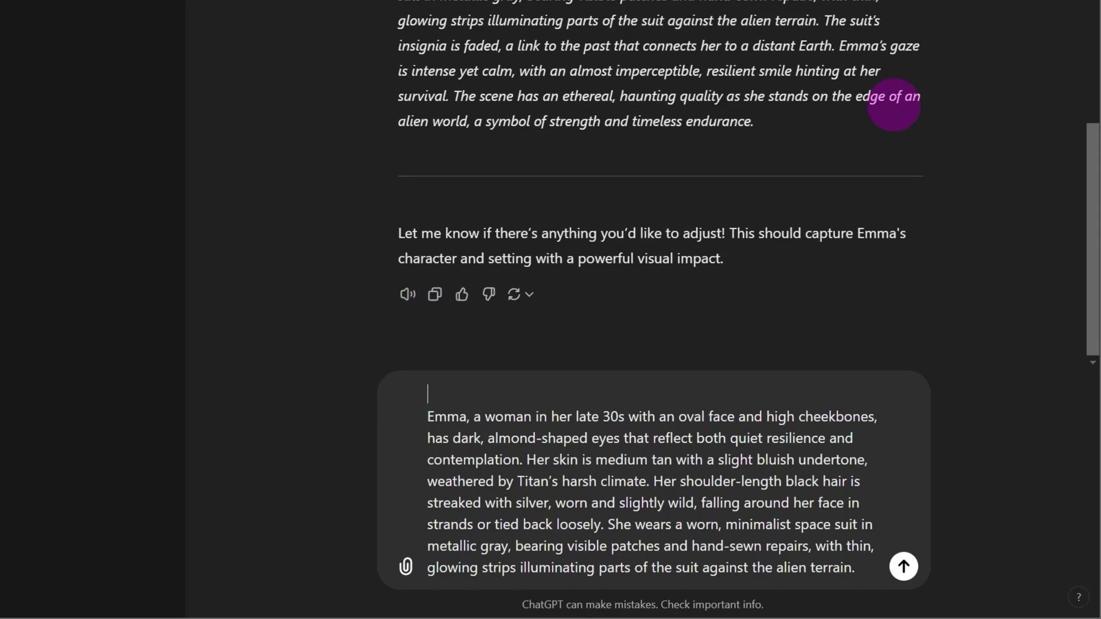
key(ctrl+v)
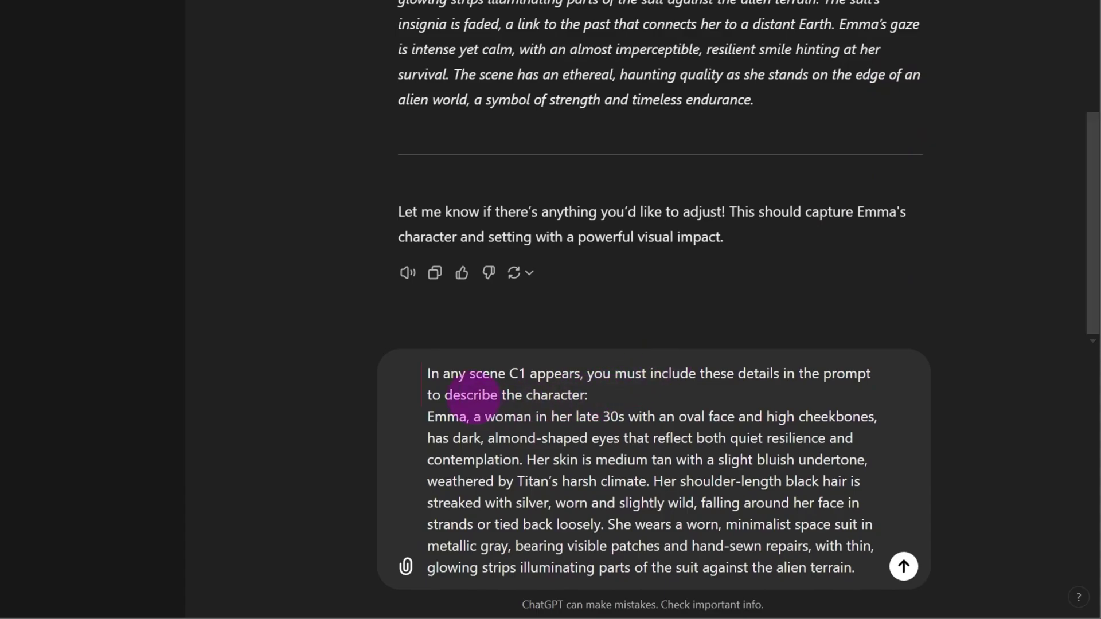
Replace C1 with Emma Li's name, add the varying facial-expressions note, and send
drag(857, 212, 457, 236)
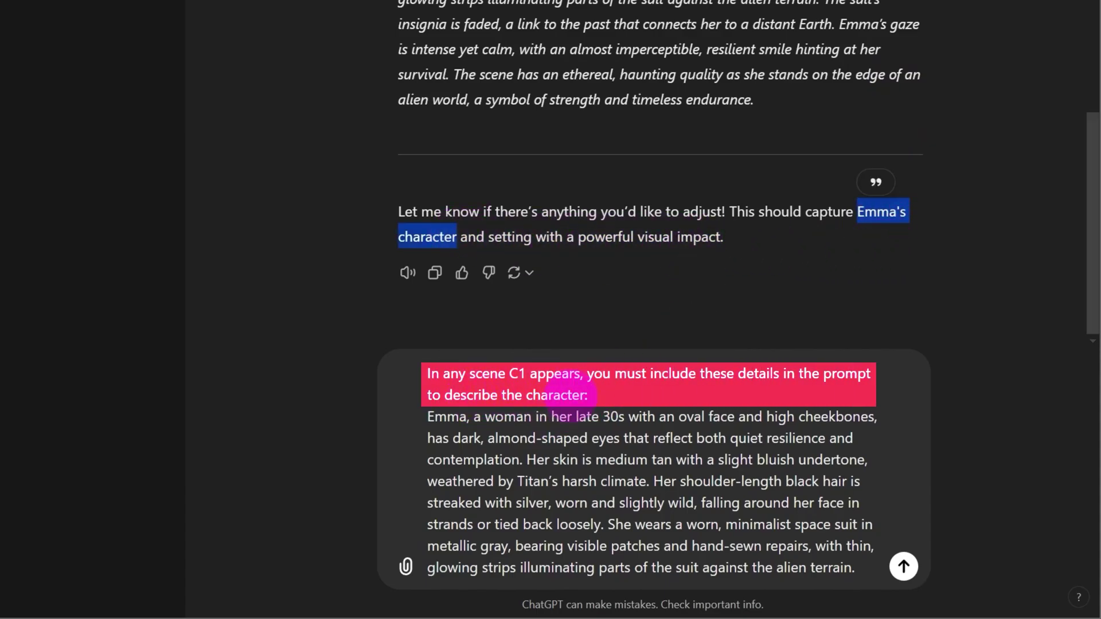
double_click(518, 373)
text(Emma's character / Astronaut Emma Li)
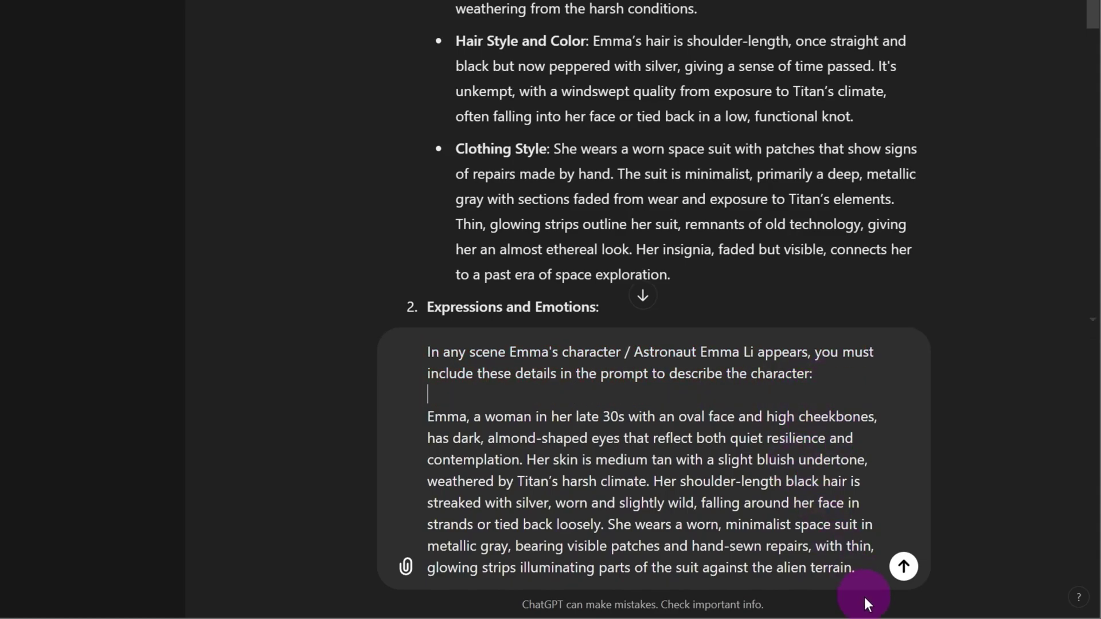
click(878, 574)
key(shift+Return)
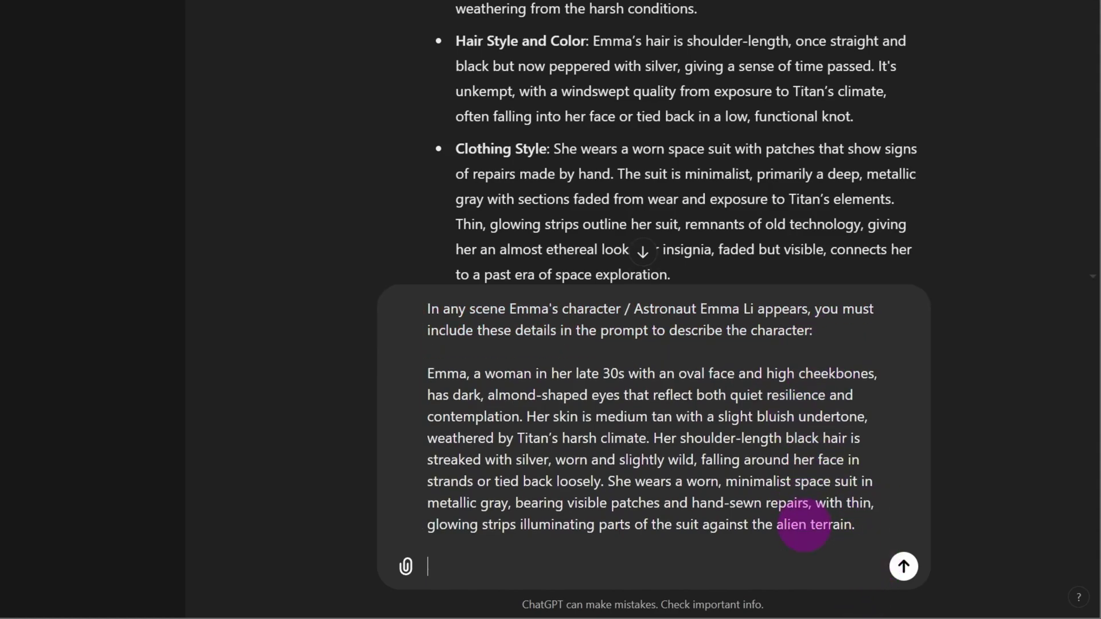
key(shift+Return)
scroll(797, 550, up, 2)
text(Please note that  facial expressions of the character can change from scene to scene, depending on the situation in the story.)
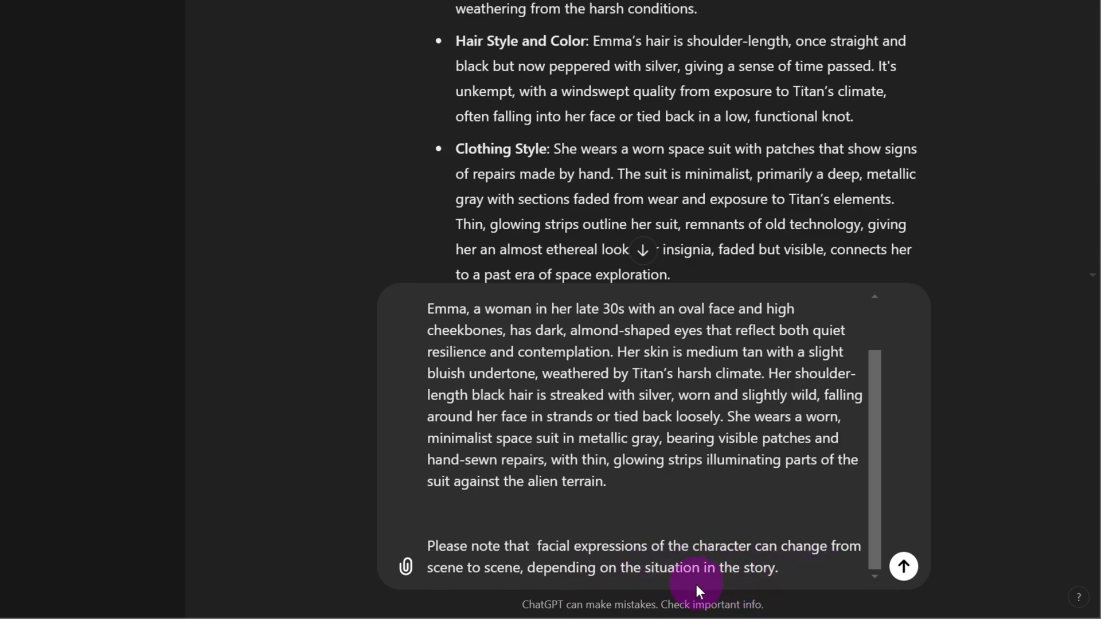
click(904, 568)
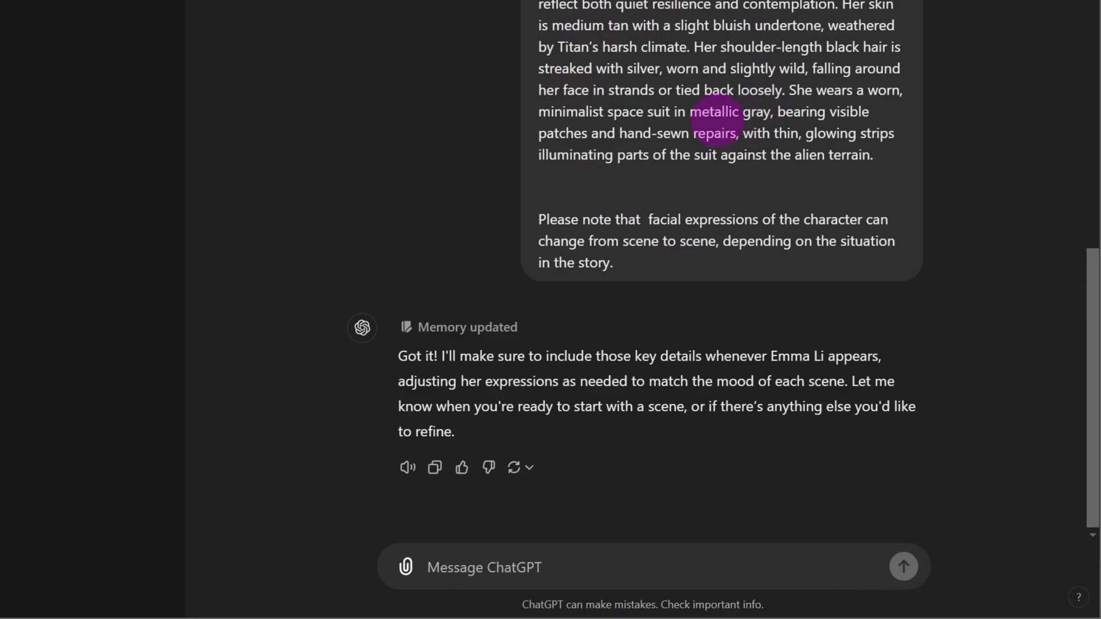
Draft a ChatGPT message with the per-scene image-prompt format, each overview opening 'Cinematic shot of…'
click(482, 568)
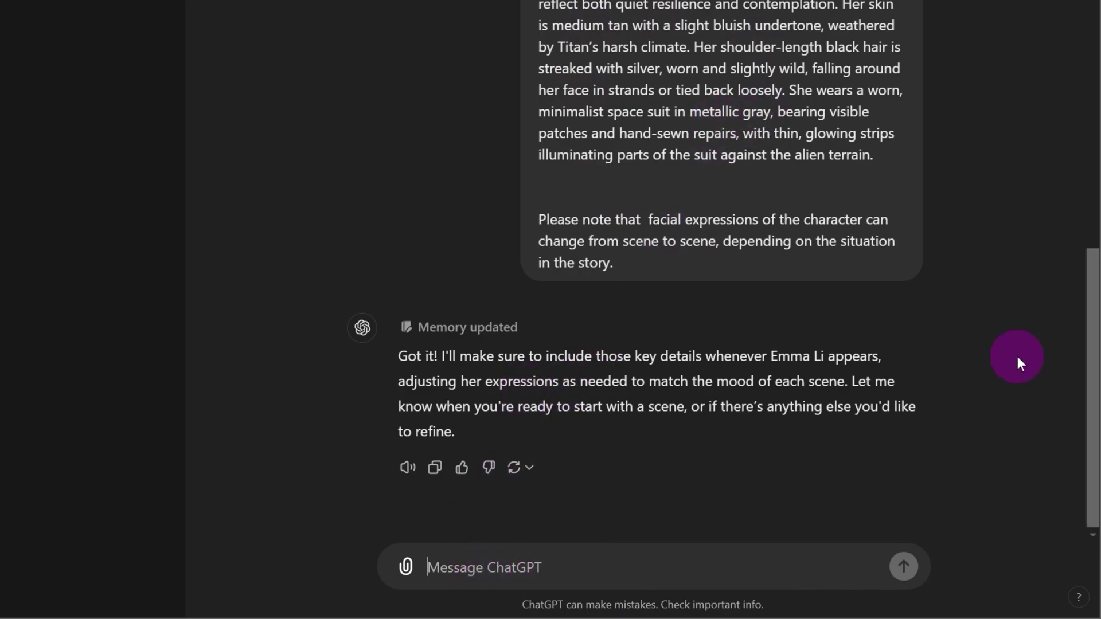
key(ctrl+v)
key(ctrl+z)
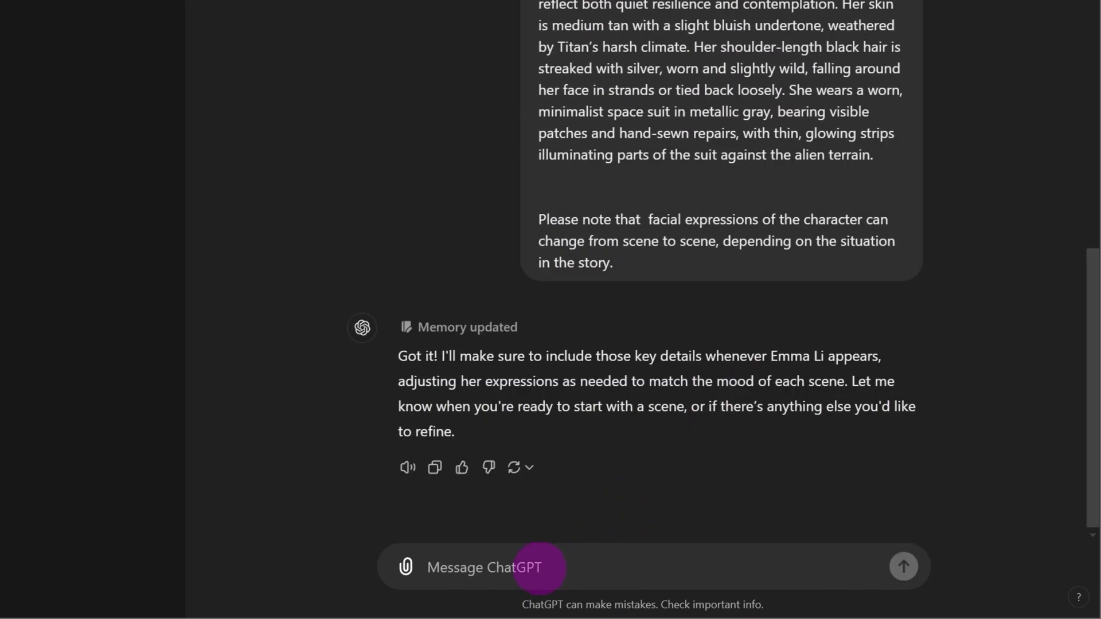
text(And additionally one important thing to note. For each scene you need to give me text prompt so that i can generate images using a different ai tool in the following format: Scene overview, main subject of the scene and the action it's doing, scene setting details like background and surrounding details, visual style Scene overview for all the scenes must start with : "Cinematic shot of...." The visual style for all shots must be)
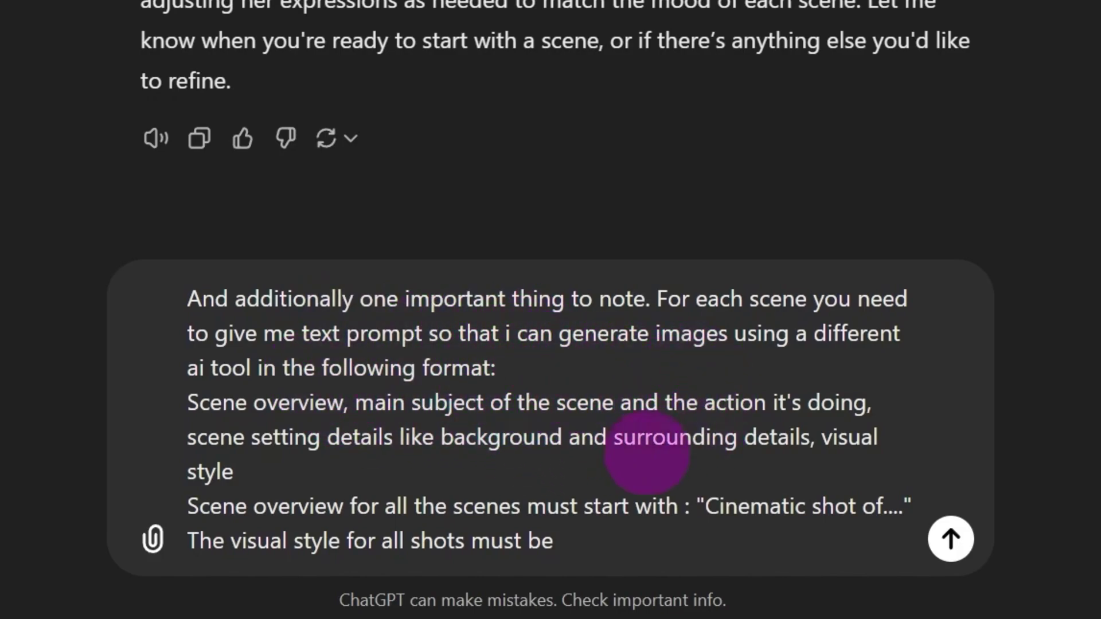
drag(188, 403, 343, 403)
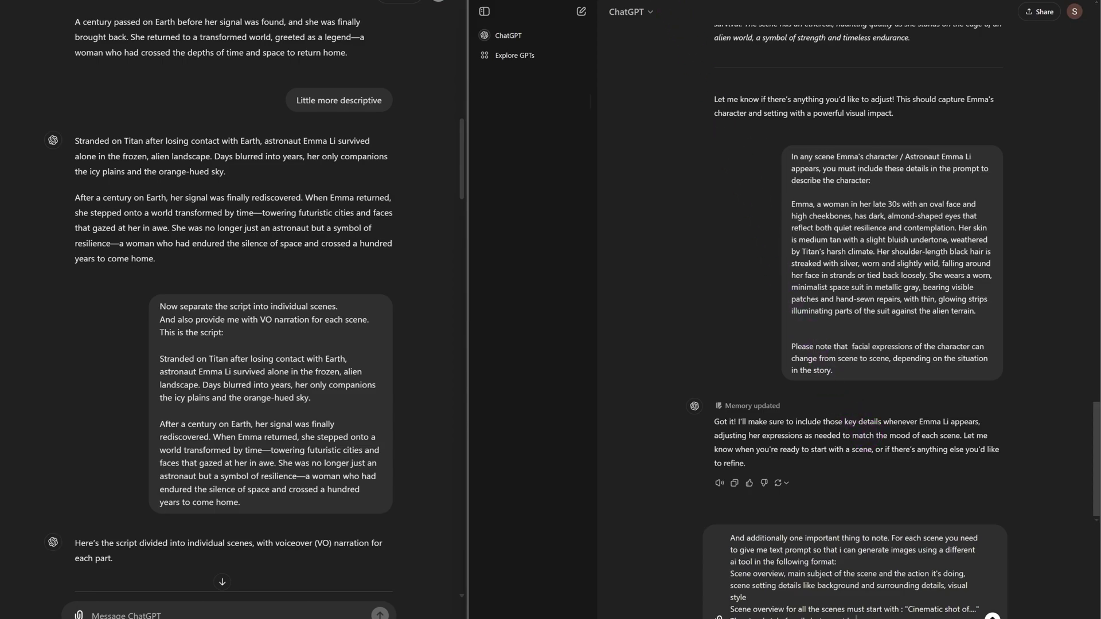
Ask Perplexity which film stock was used for Interstellar (2014), dismissing the Pro sign-in popup
key(alt+Tab)
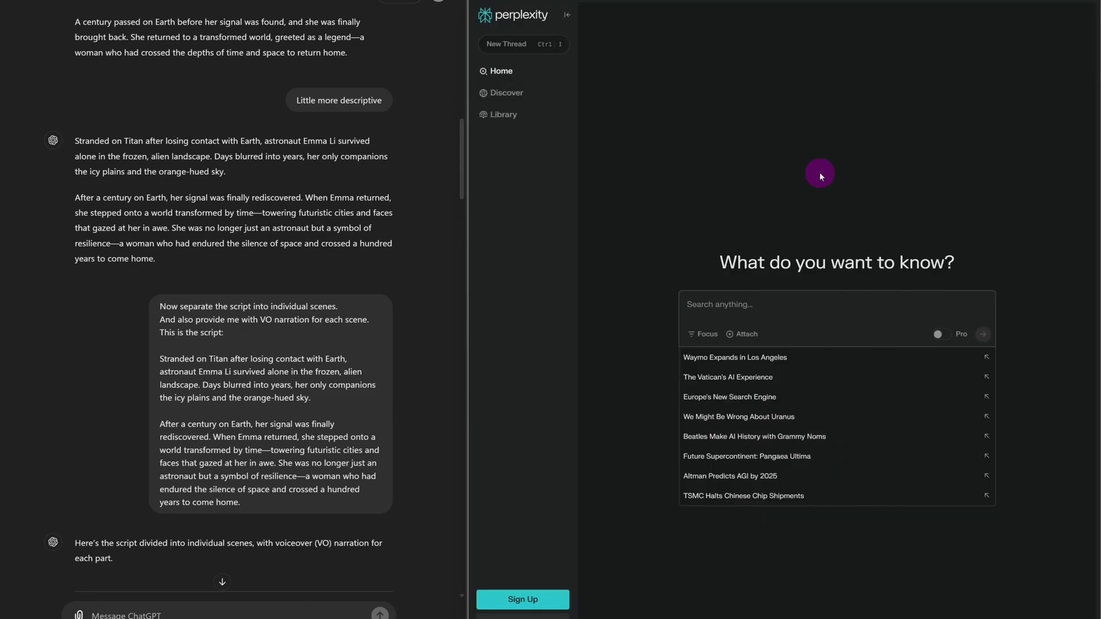
text(Which film sto)
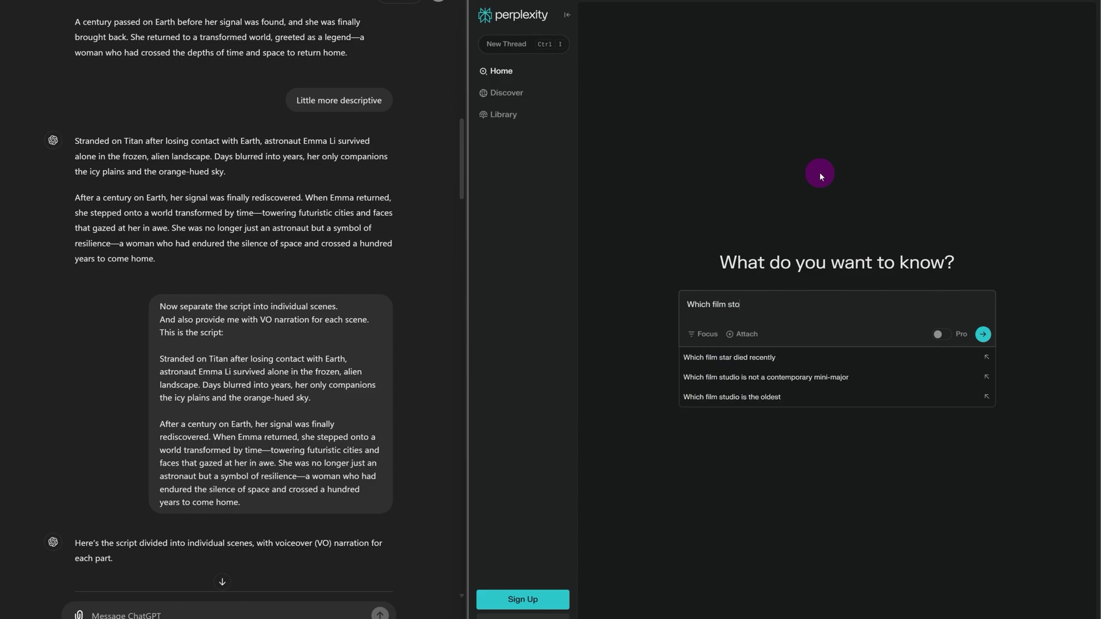
text(ck was used for Interstellar)
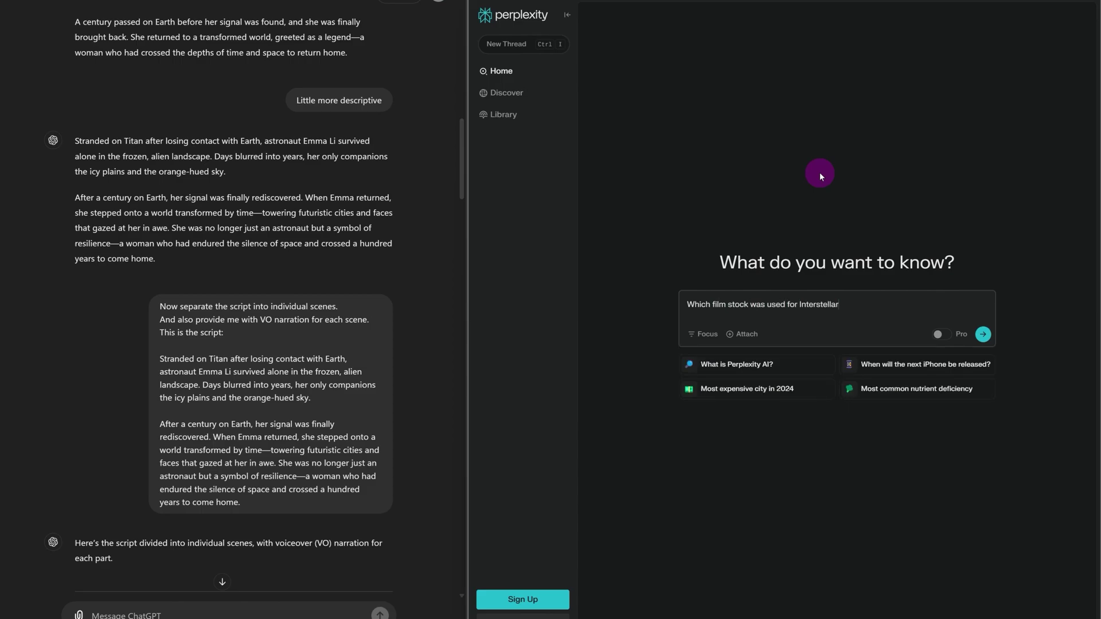
text( movie 2014)
click(938, 334)
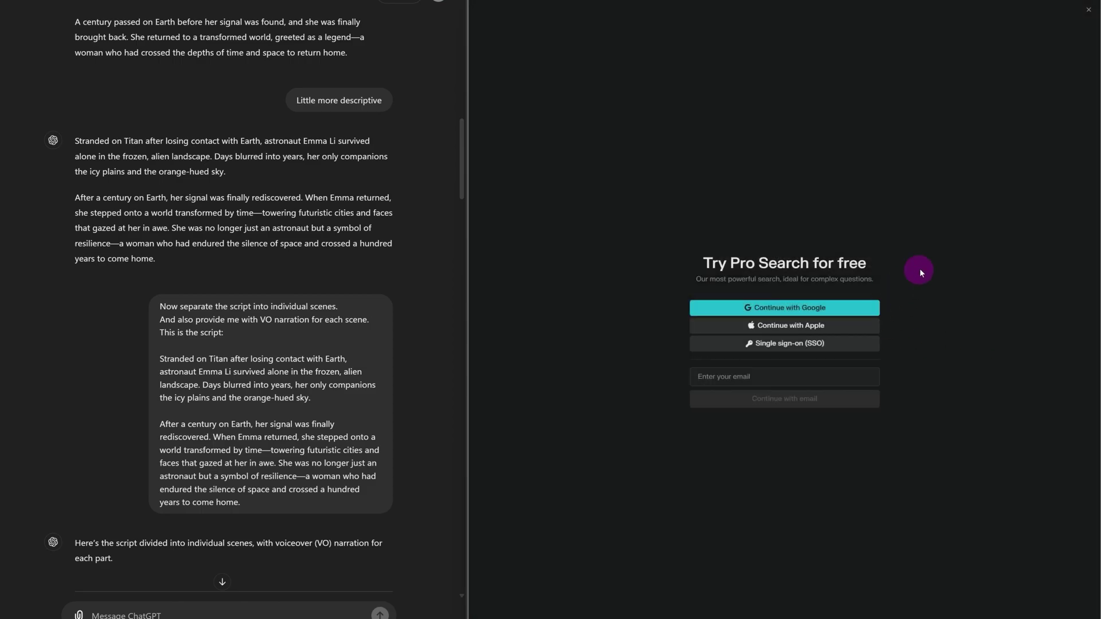
click(919, 271)
click(918, 270)
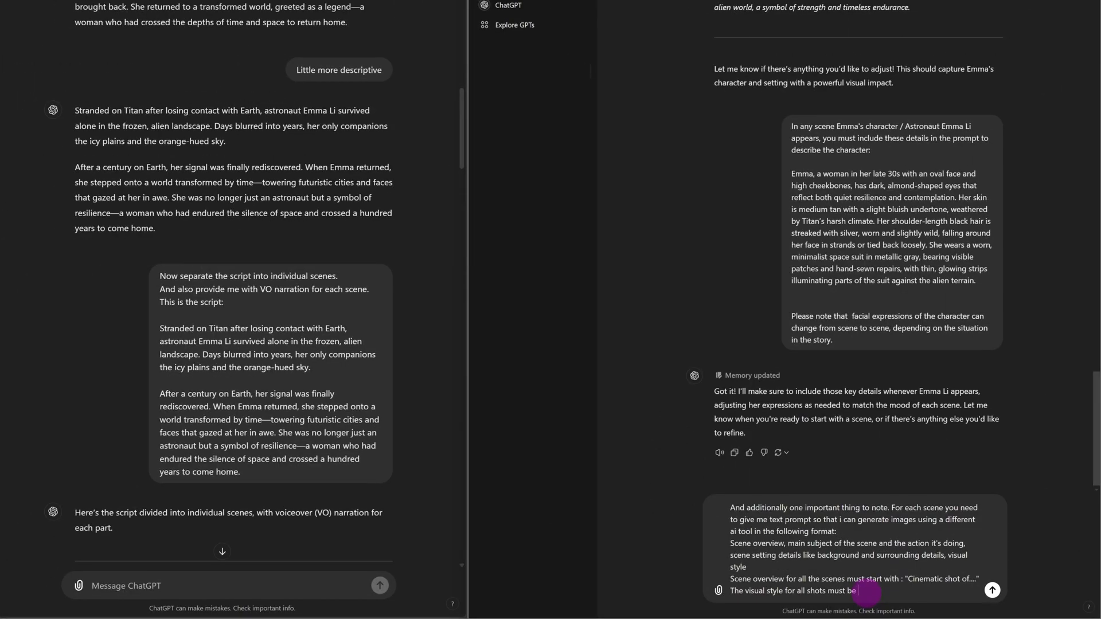
Send the format with Kodak Vision3 250D style, then request Scene 1.1's landing prompt
text(Kodak Vision3 250D (5207/7207)
click(992, 592)
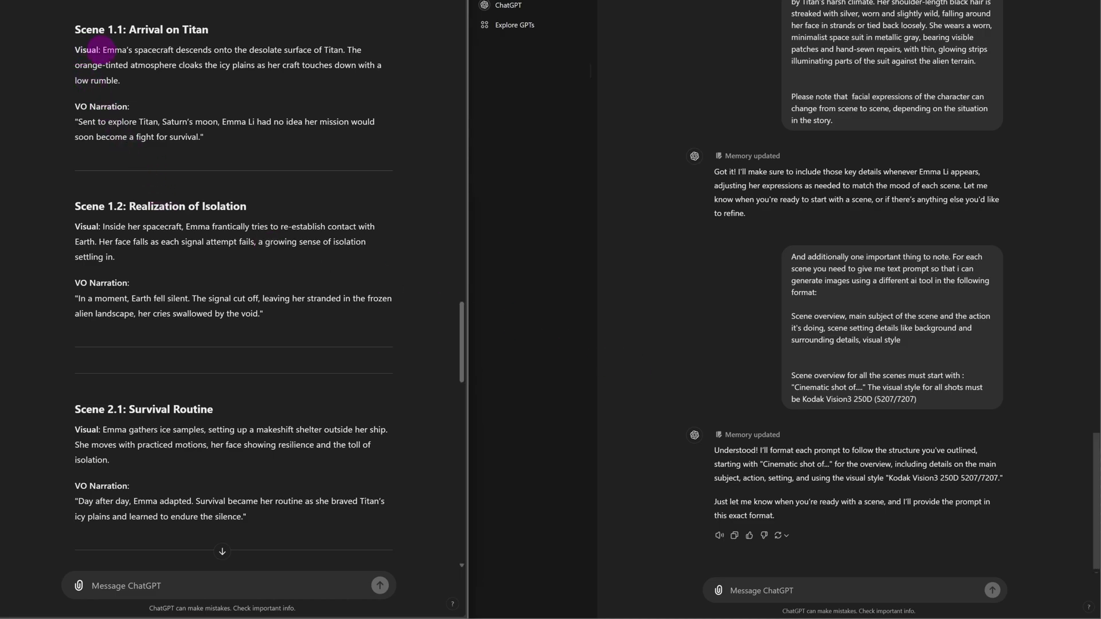
drag(103, 49, 122, 79)
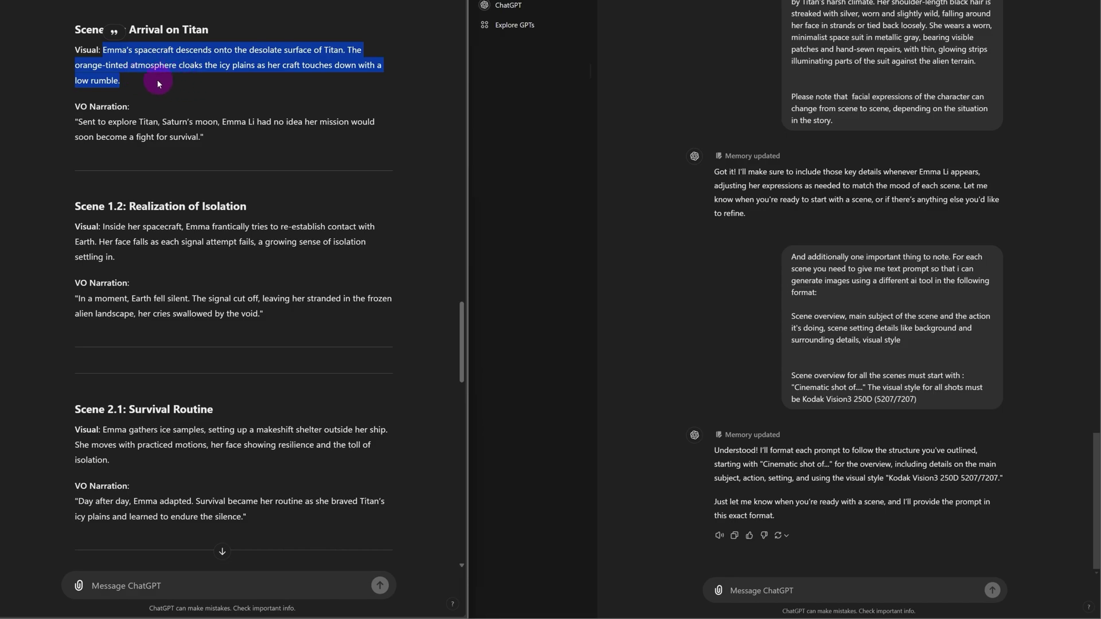
key(ctrl+c)
click(864, 508)
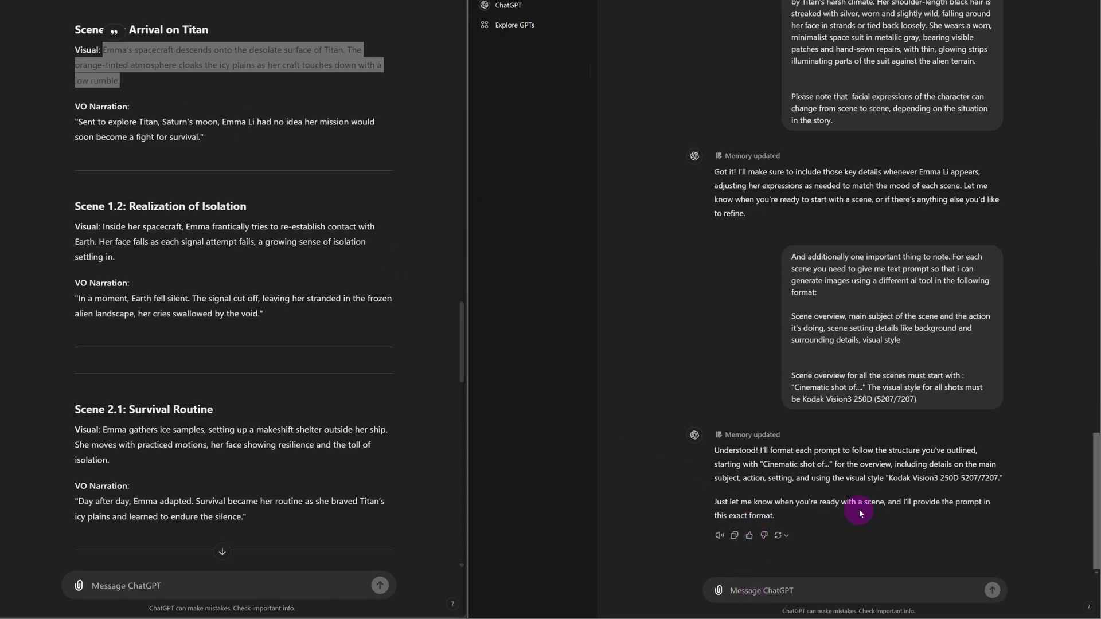
key(ctrl+v)
click(992, 591)
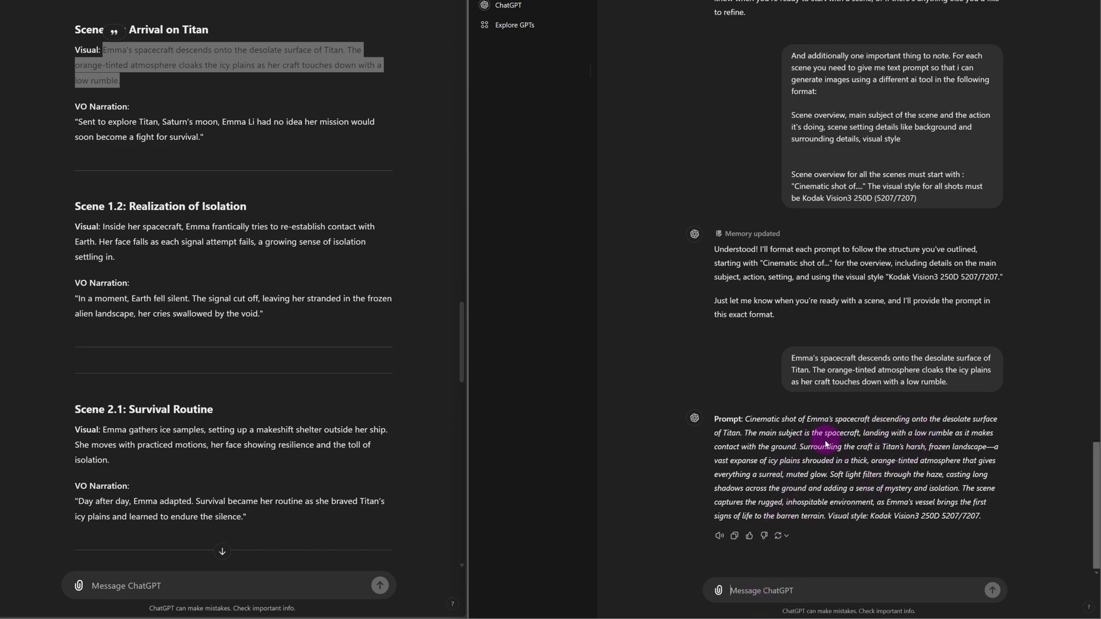
Tell ChatGPT the character description was missing and must appear in every scene prompt
click(758, 592)
text(You forgot to add character s)
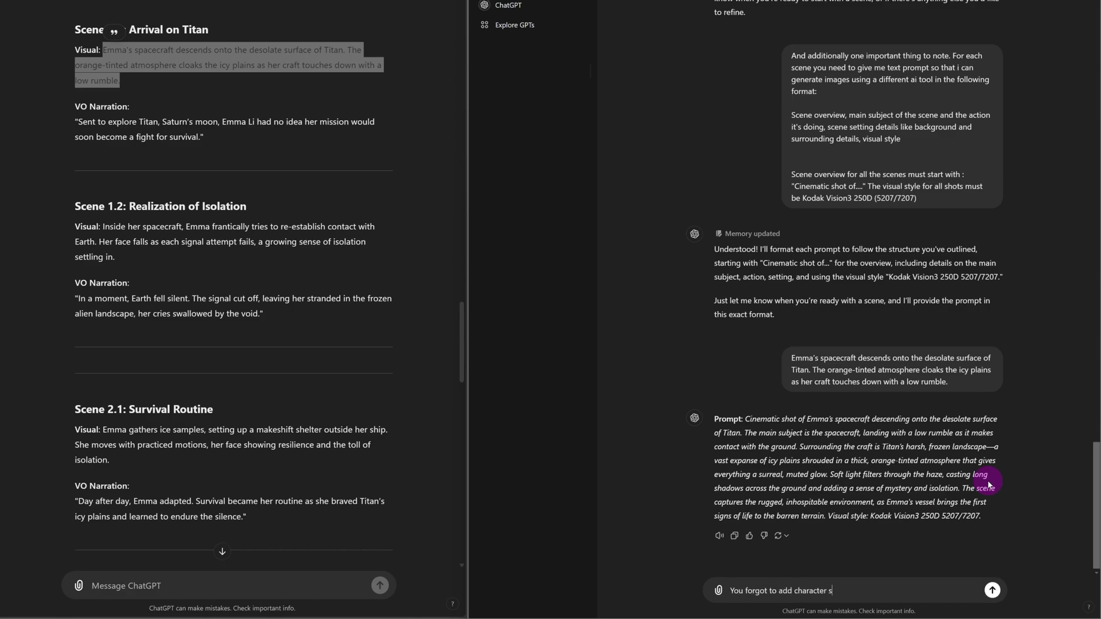
text(ould be added in all prompts of all the)
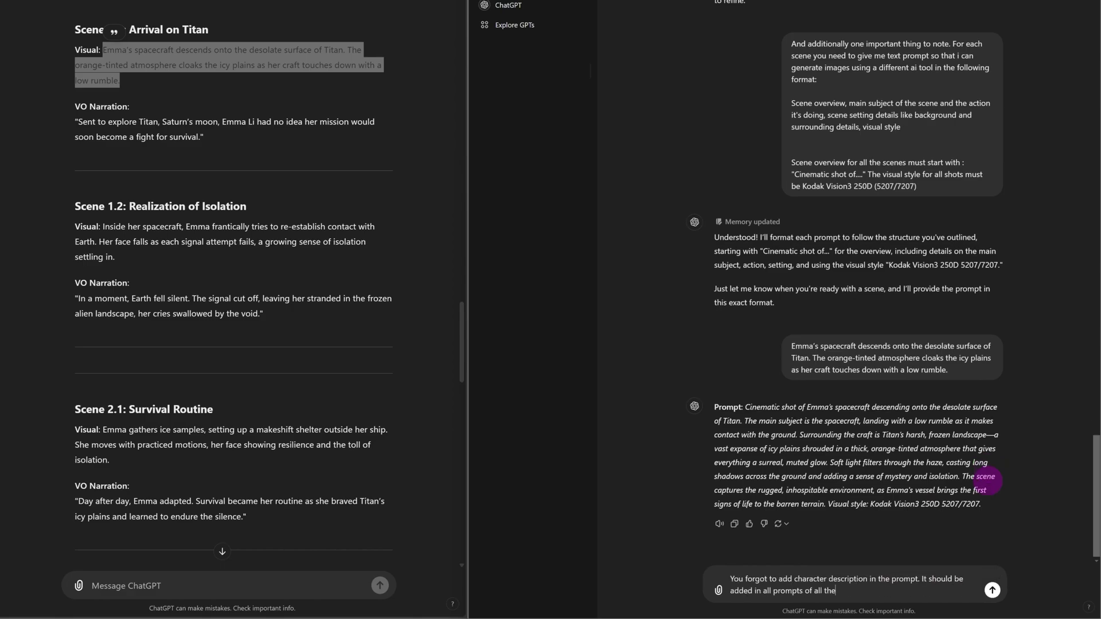
key(Return)
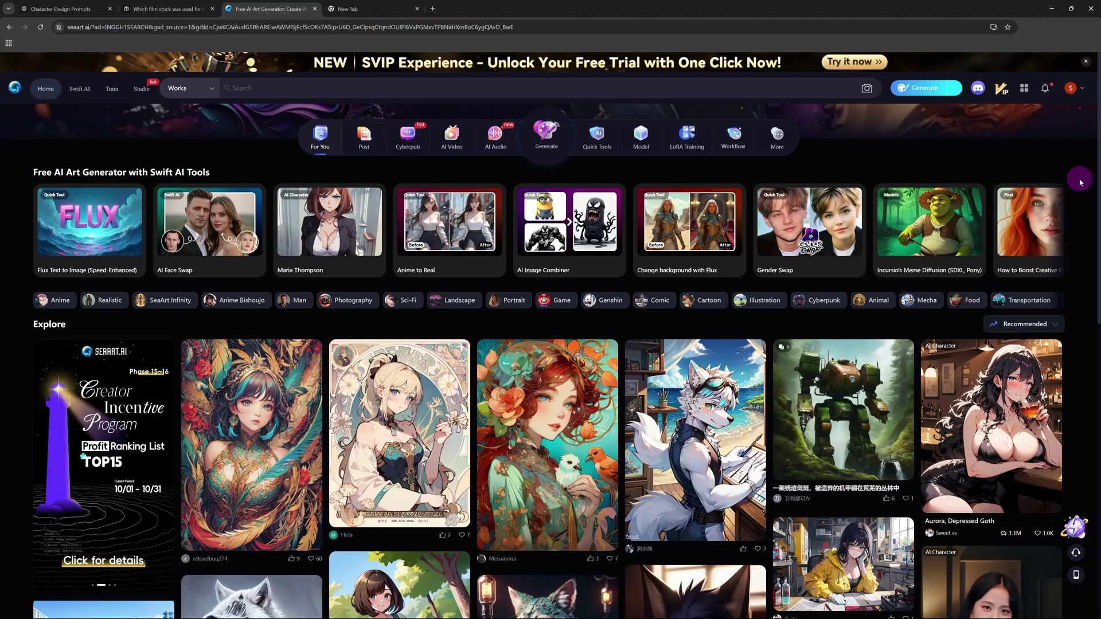
Paste the Titan landing prompt into SeaArt's image generator and choose FLUX from Community Models
click(555, 136)
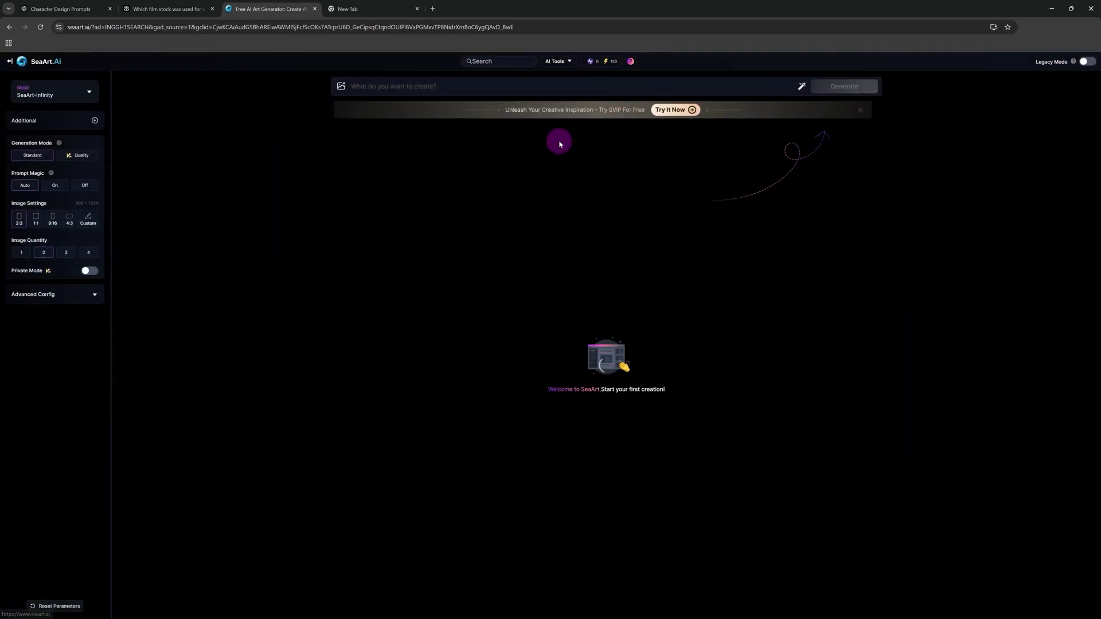
click(397, 90)
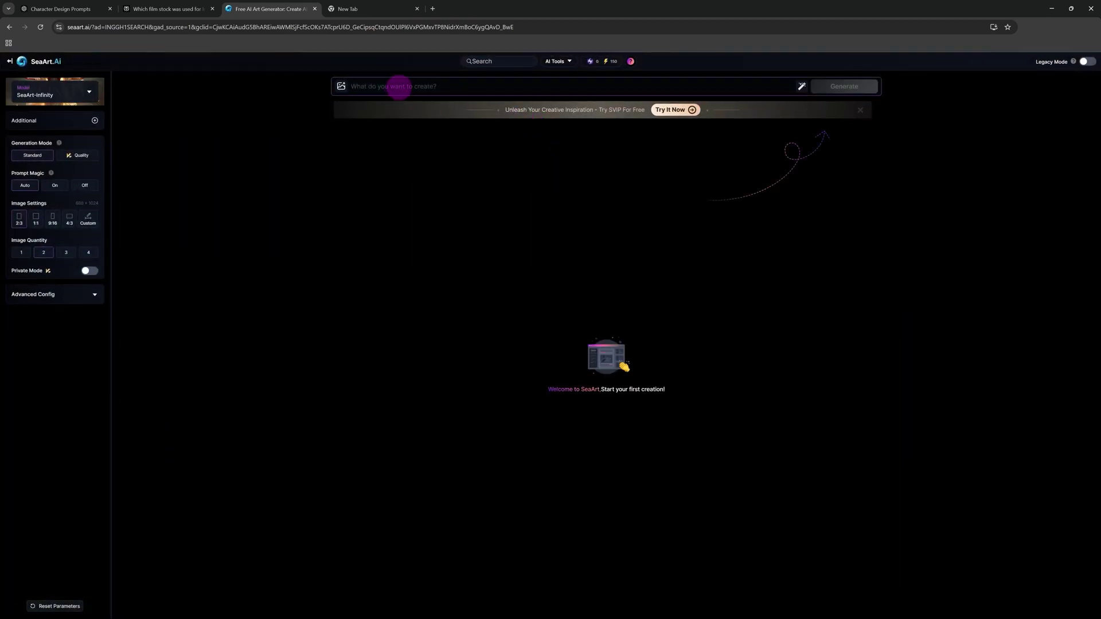
key(ctrl+v)
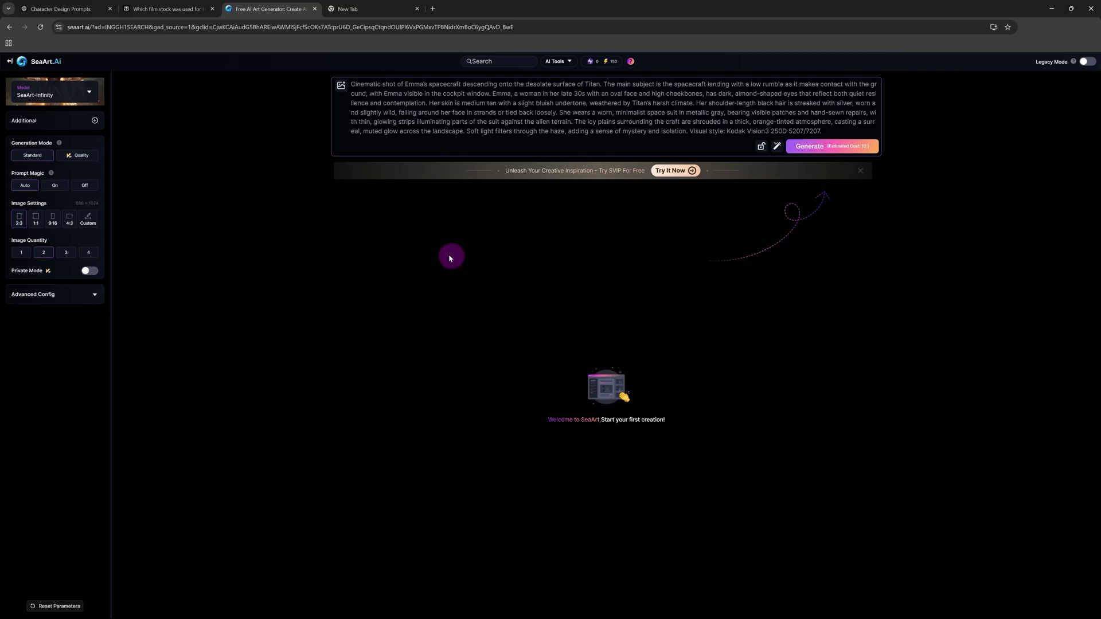
click(60, 95)
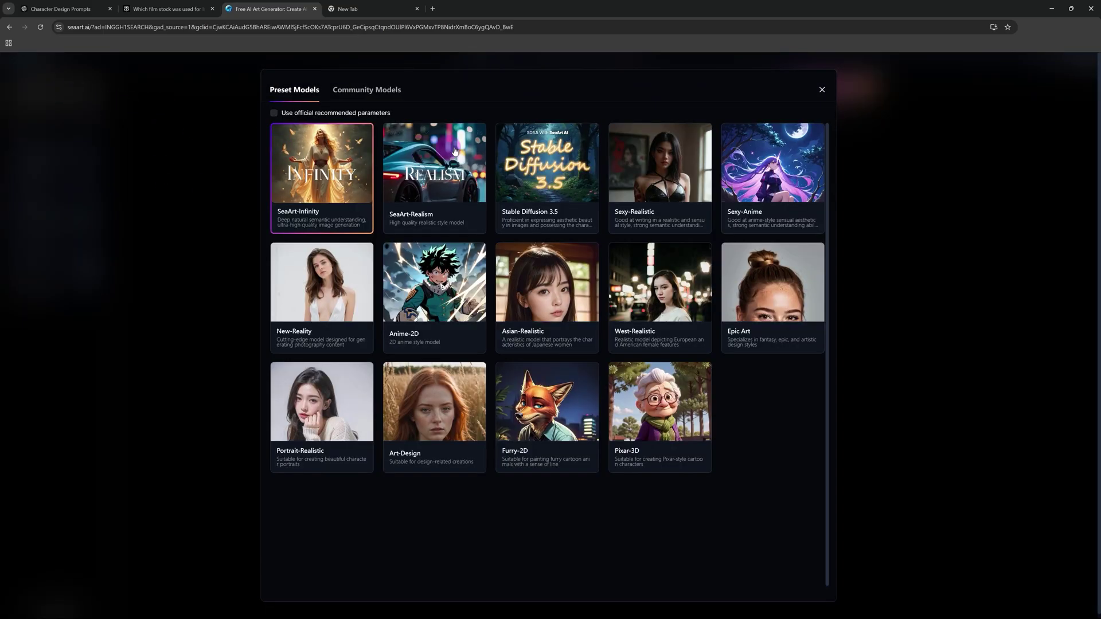
click(373, 94)
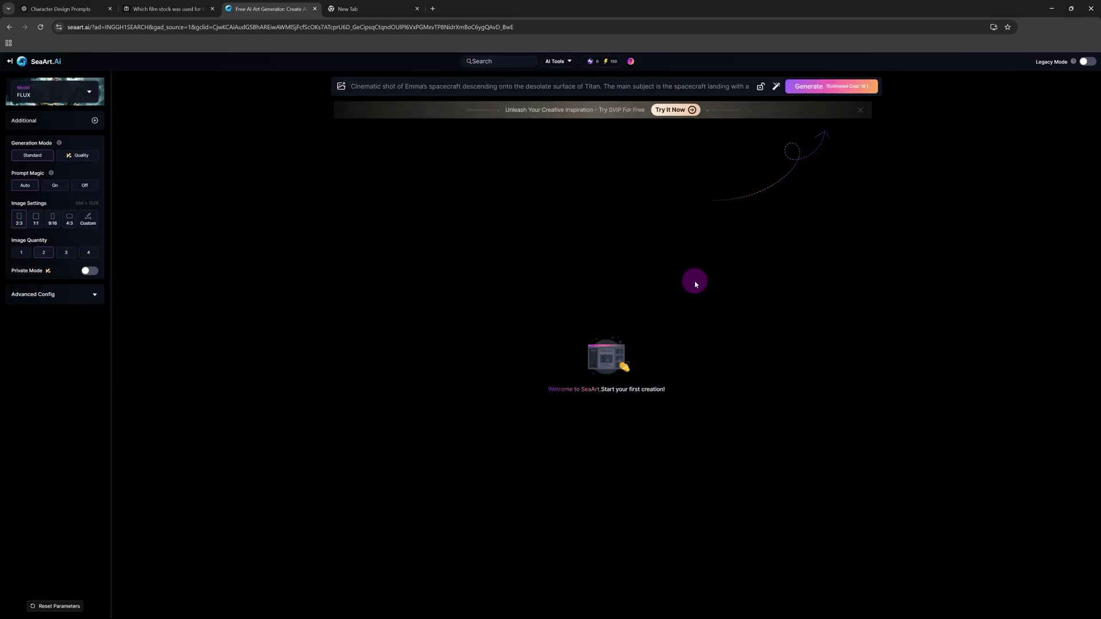
Add the XLabs Flux Realism LoRA, set 4:3 at 1024×768, enable Fixed Seed, and generate
click(94, 121)
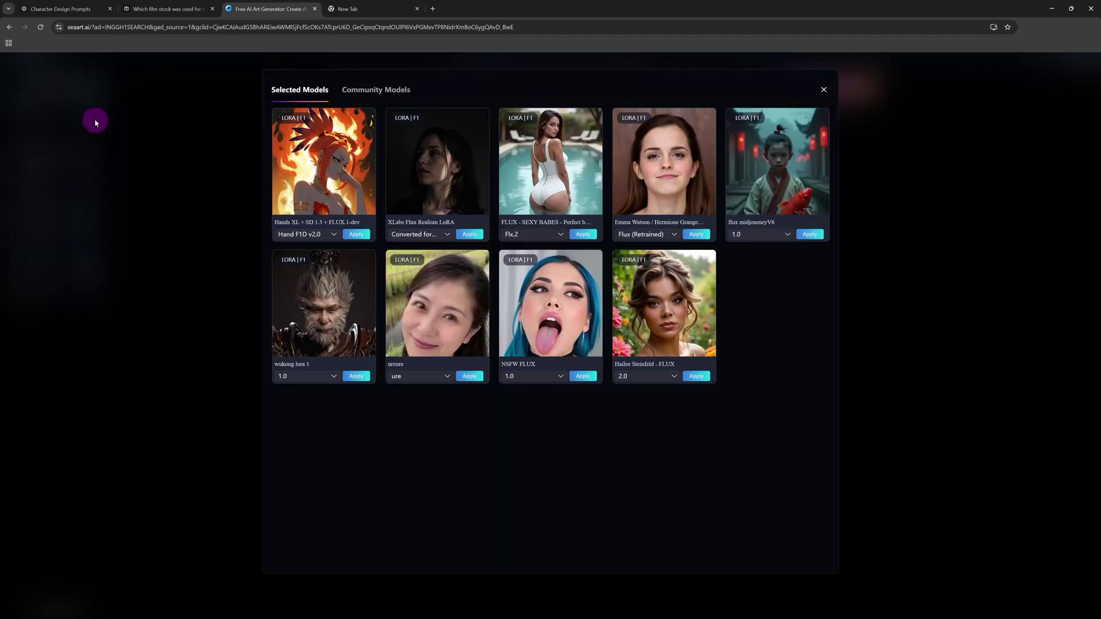
click(471, 235)
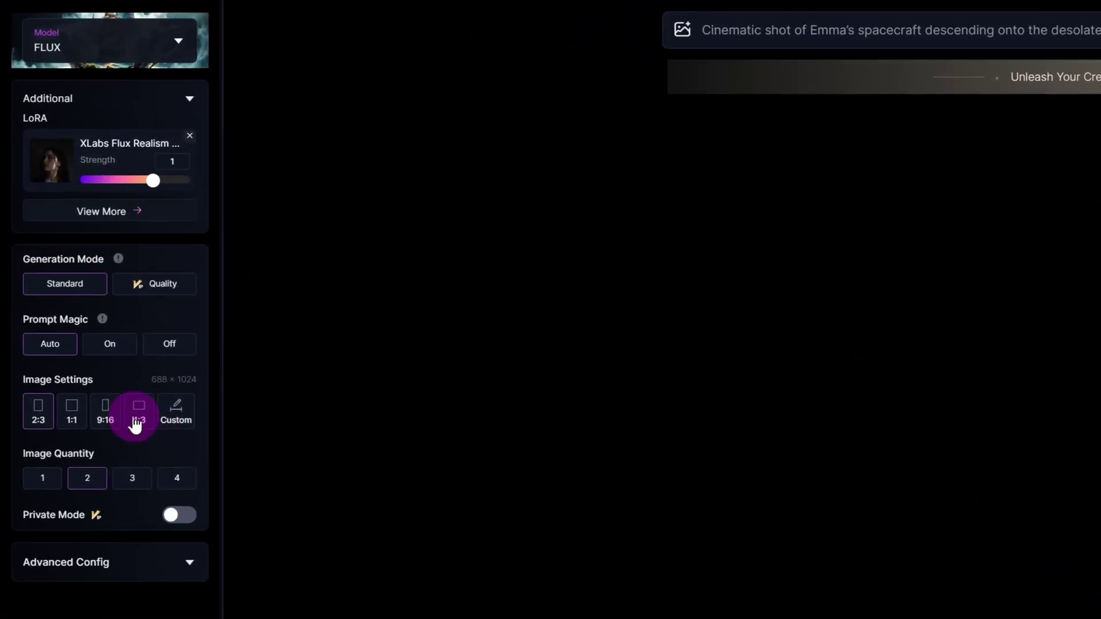
click(138, 423)
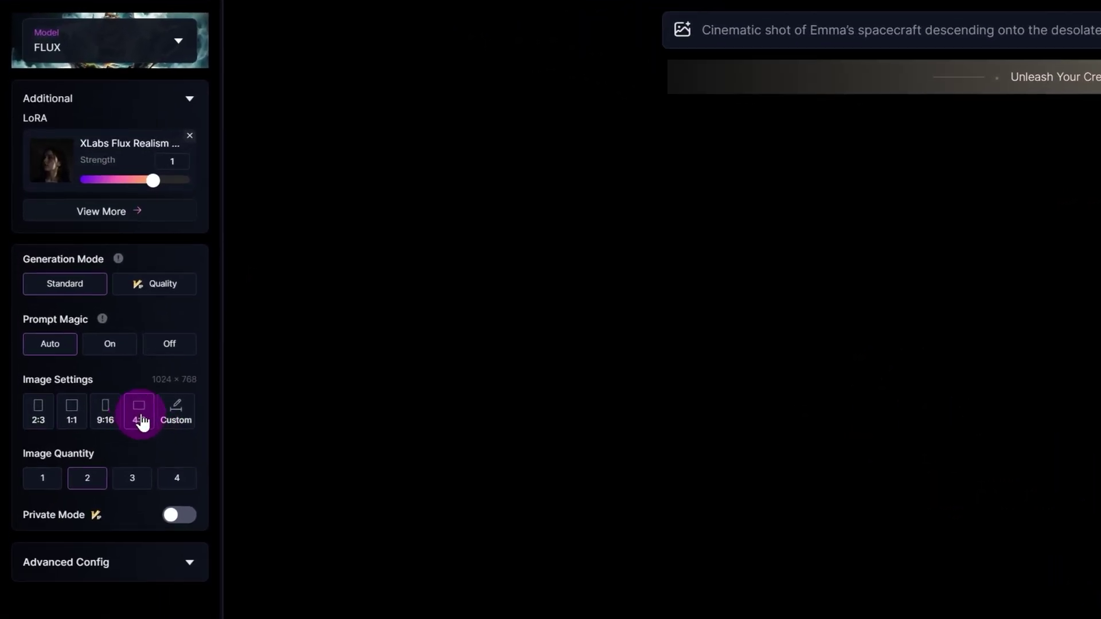
click(188, 566)
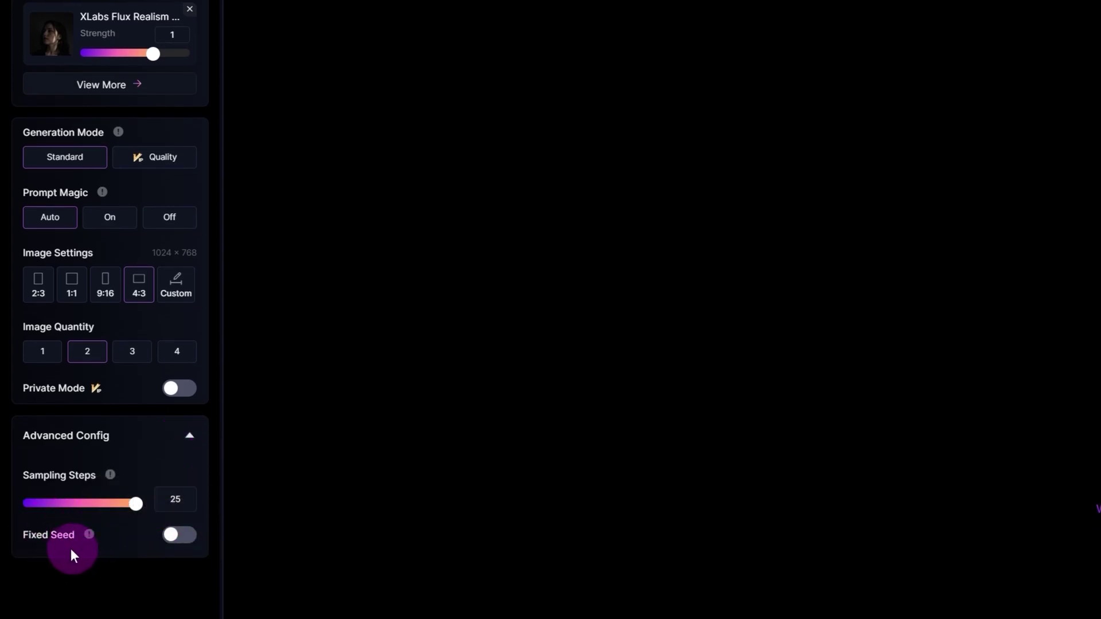
click(178, 535)
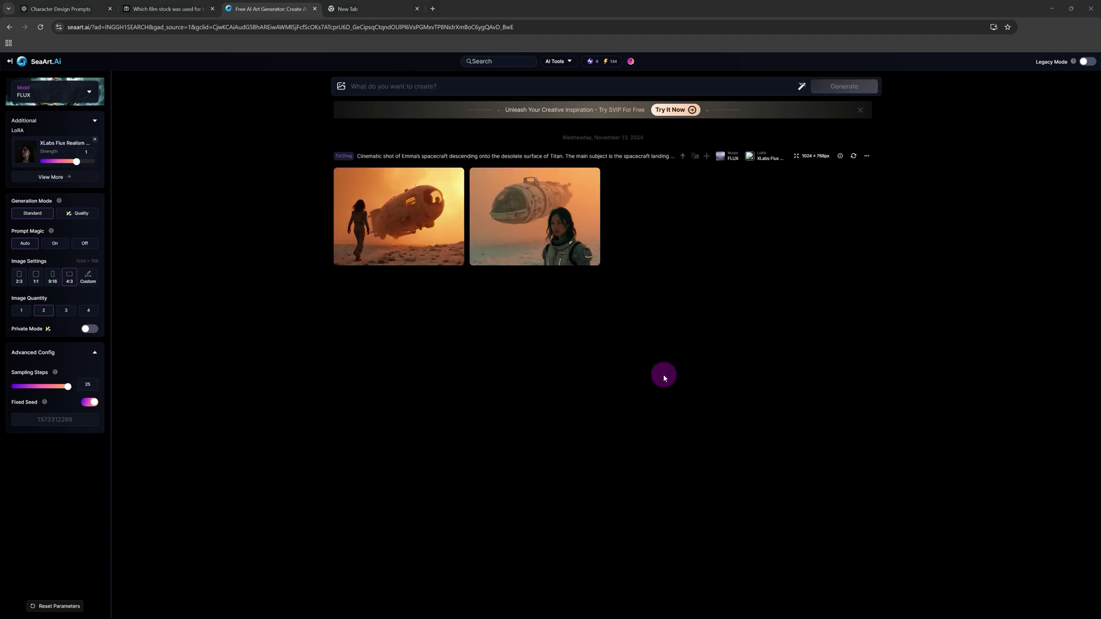
mouse_move(539, 247)
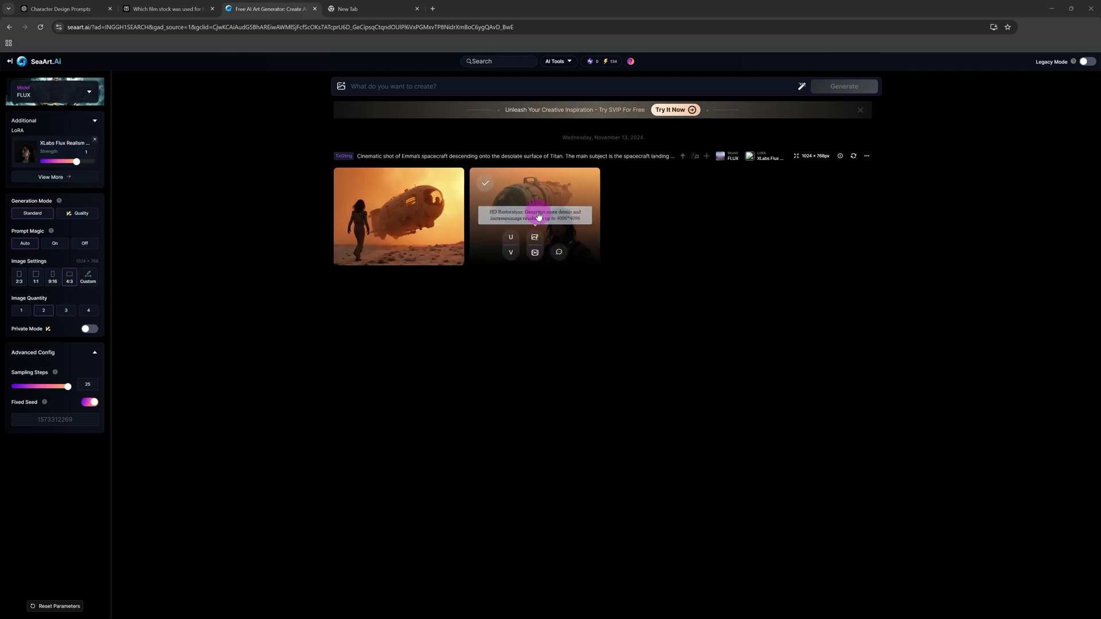
Copy the earlier spacecraft-only landing prompt from the ChatGPT conversation
click(74, 9)
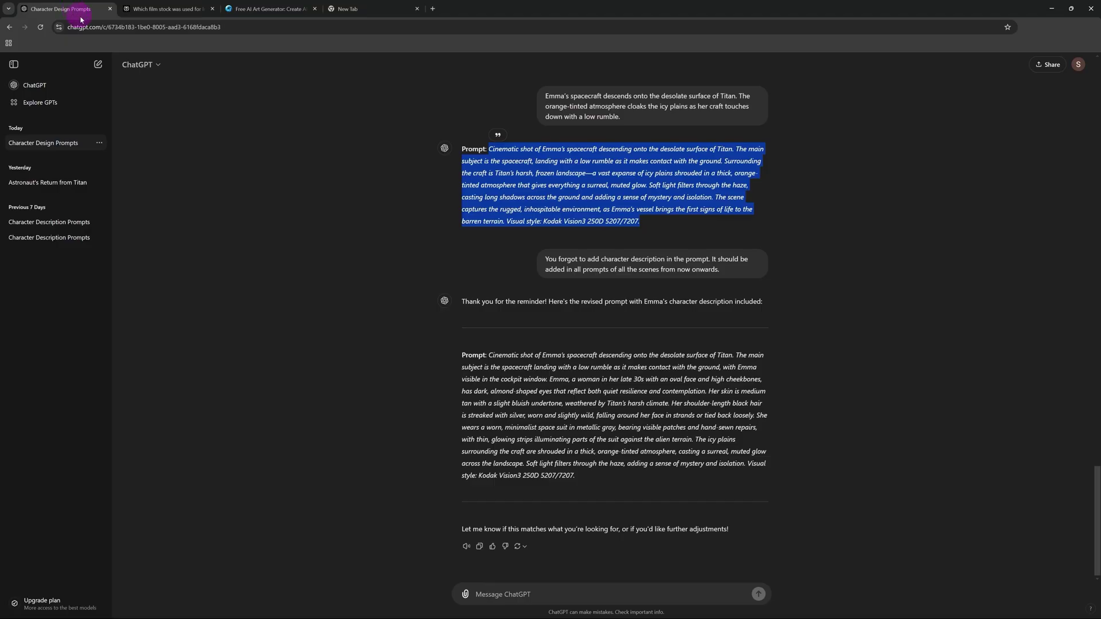
click(917, 373)
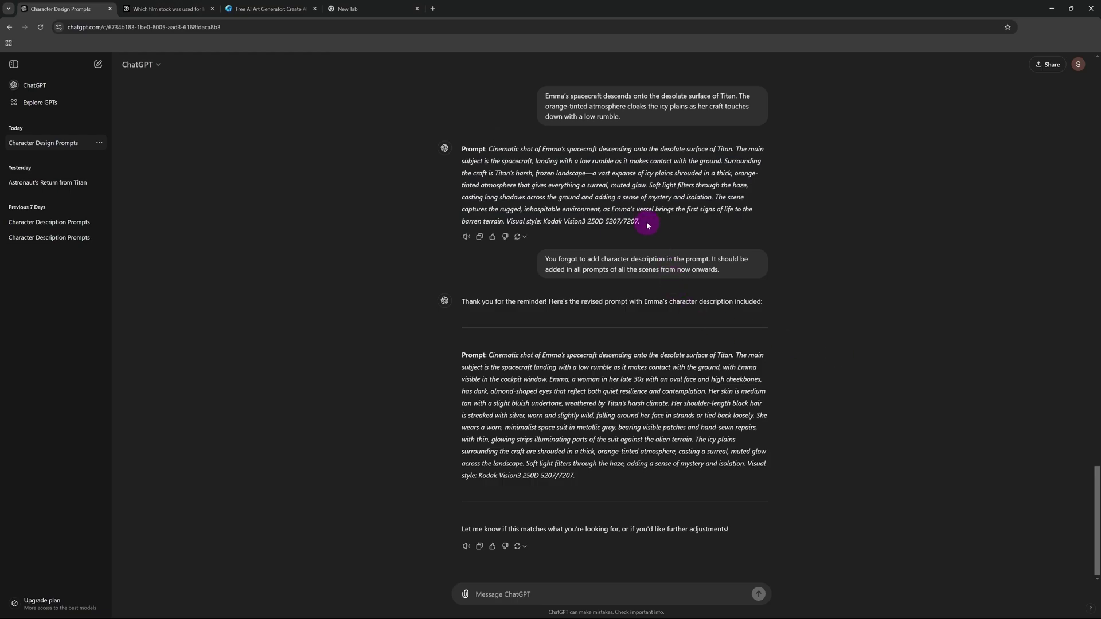
drag(640, 222, 488, 147)
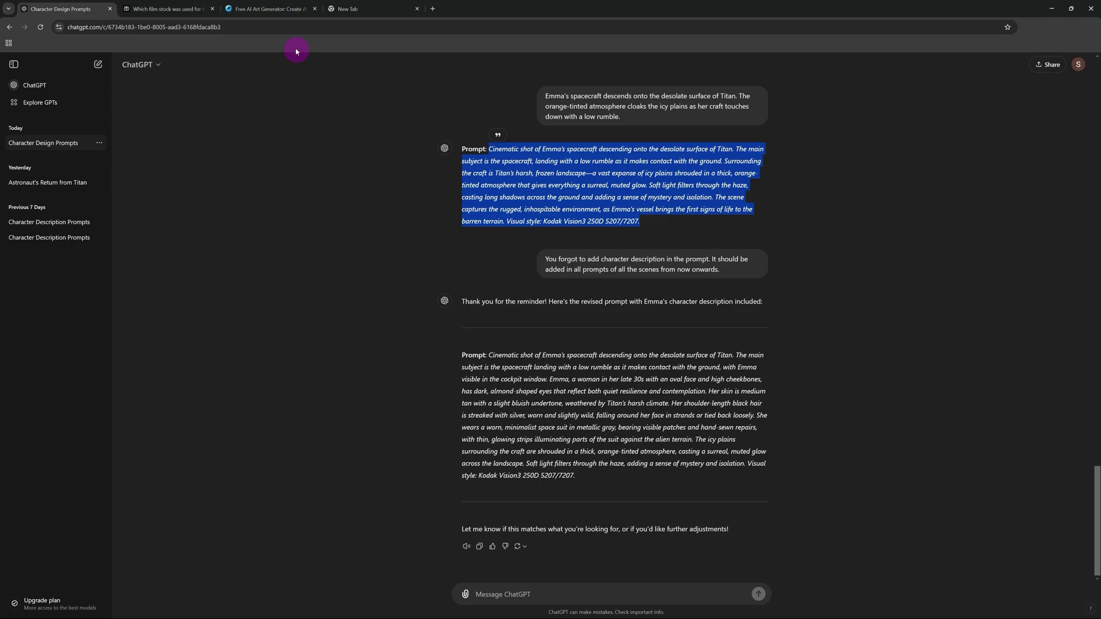
Paste it into SeaArt and open the previous generation's options menu
click(262, 9)
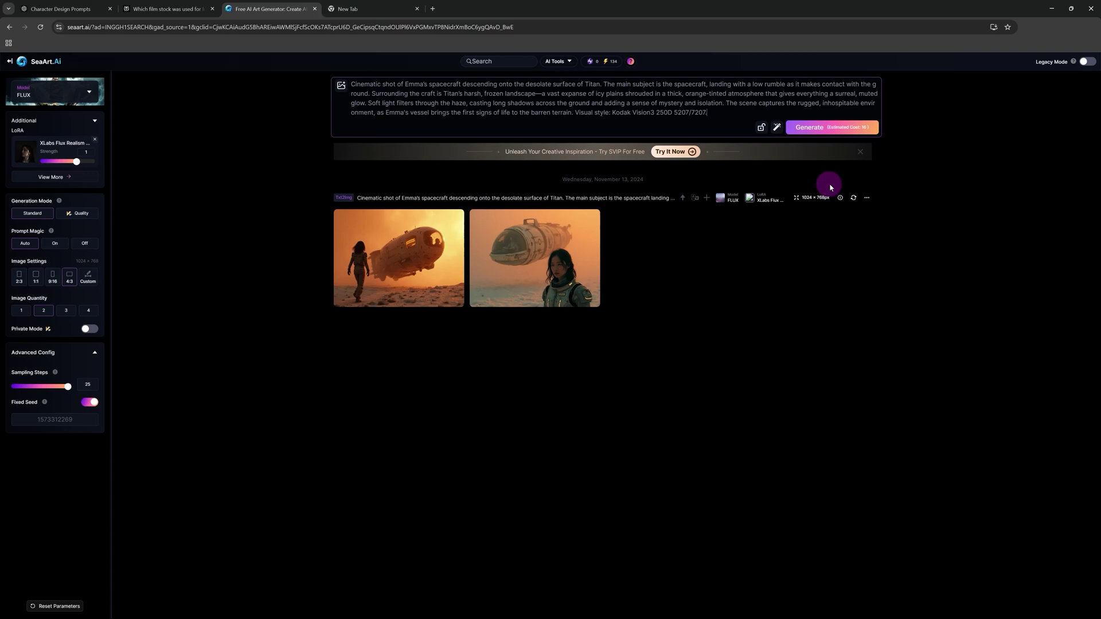
click(868, 199)
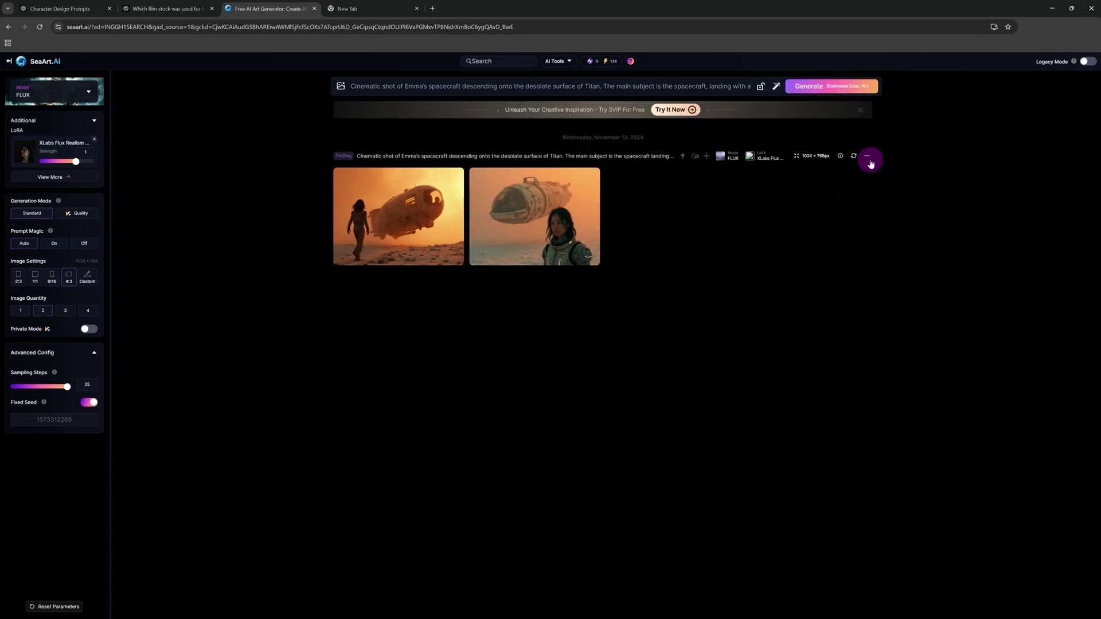
click(869, 199)
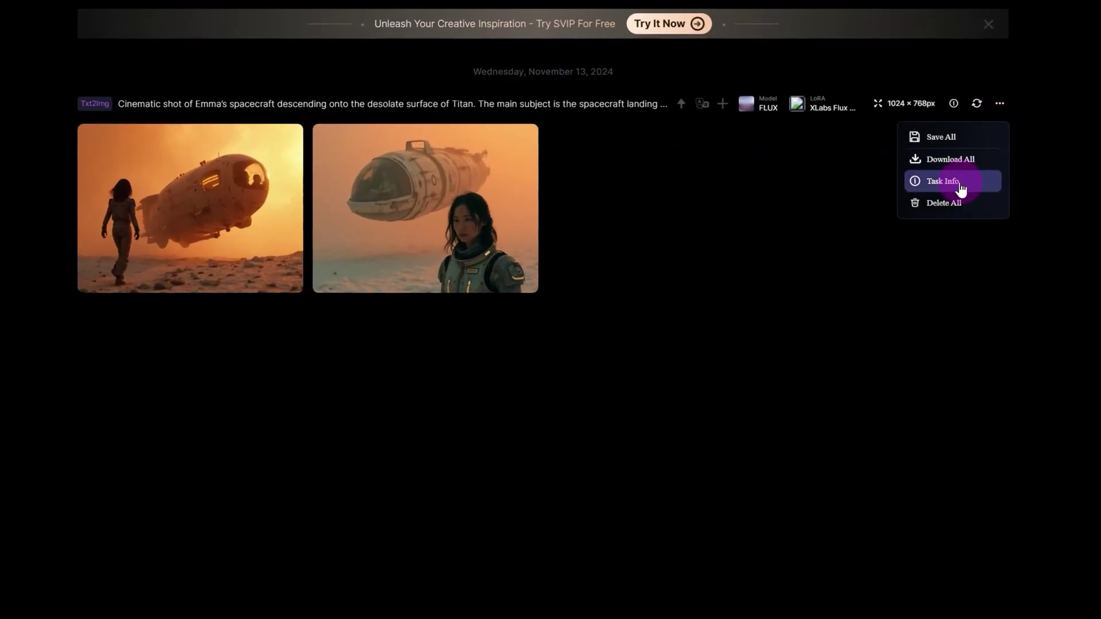
click(961, 189)
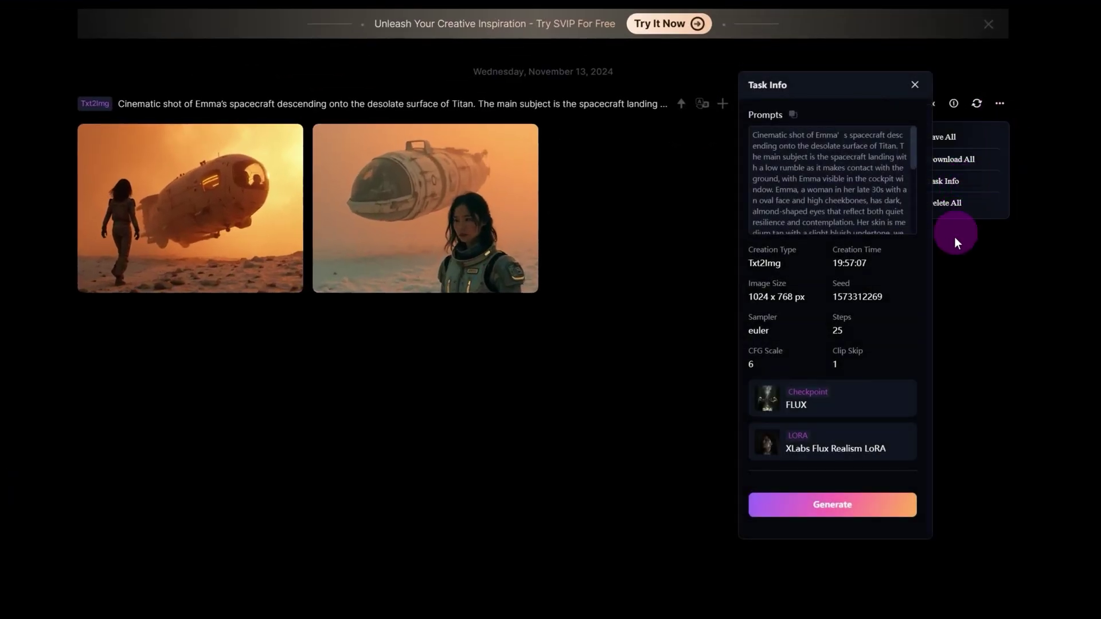
double_click(874, 297)
key(ctrl+c)
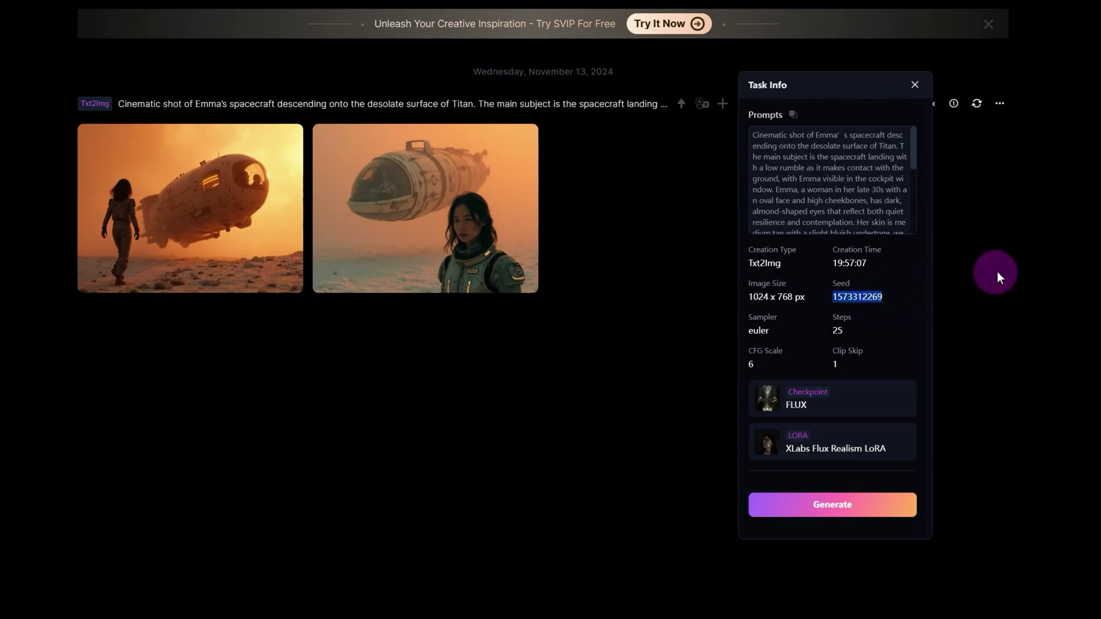
click(915, 84)
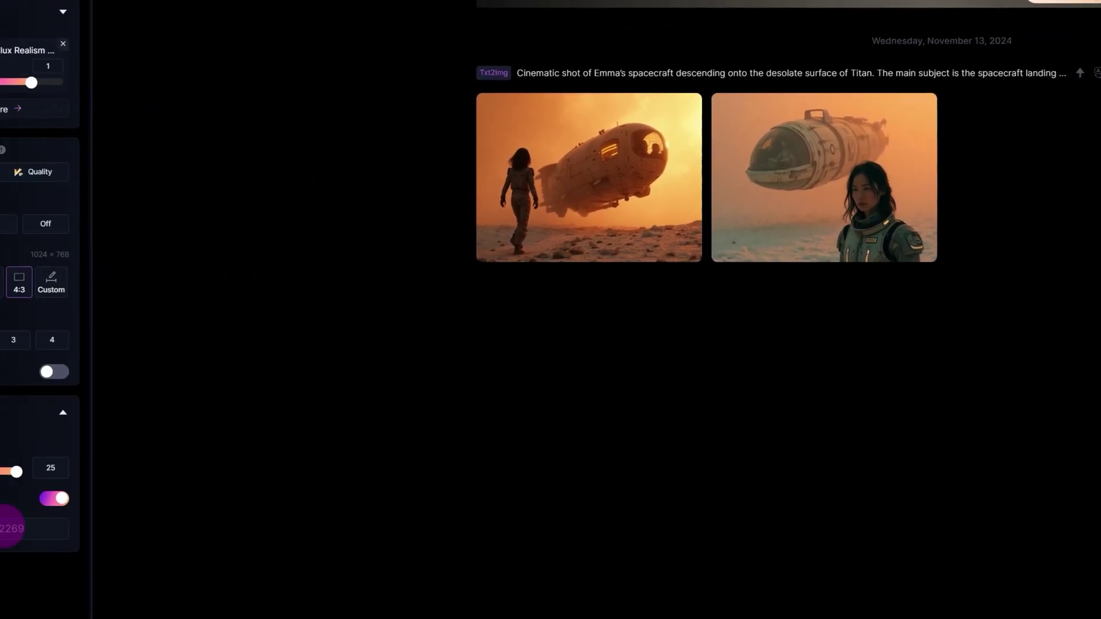
double_click(94, 521)
key(ctrl+v)
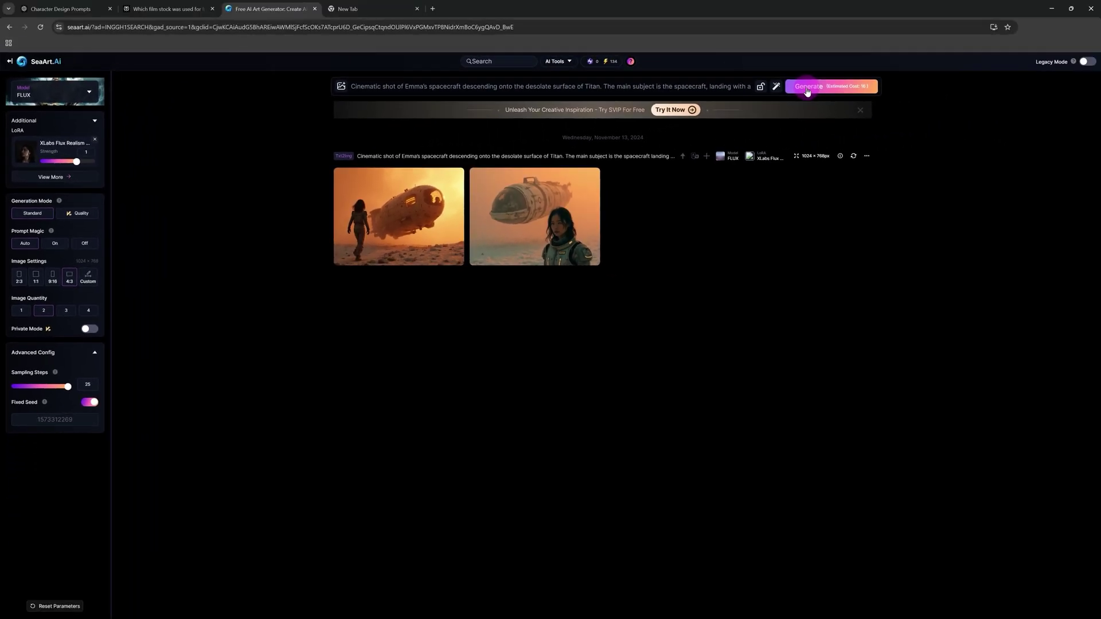
click(807, 90)
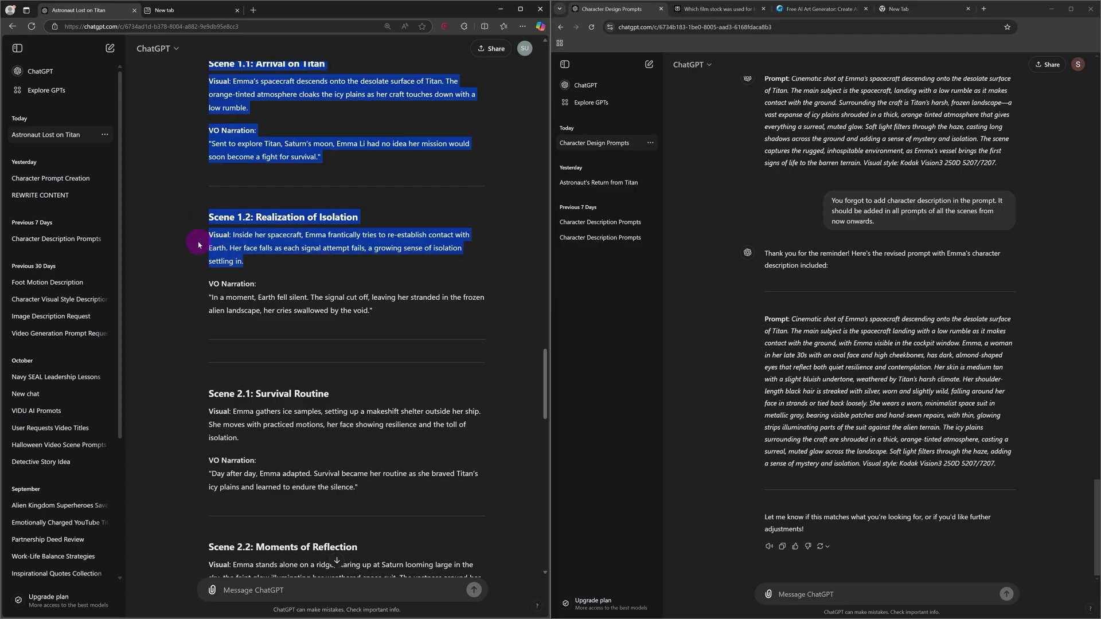
Get and copy ChatGPT's image prompt for the Scene 1.2 Realization of Isolation visual
drag(198, 245, 208, 233)
key(ctrl+c)
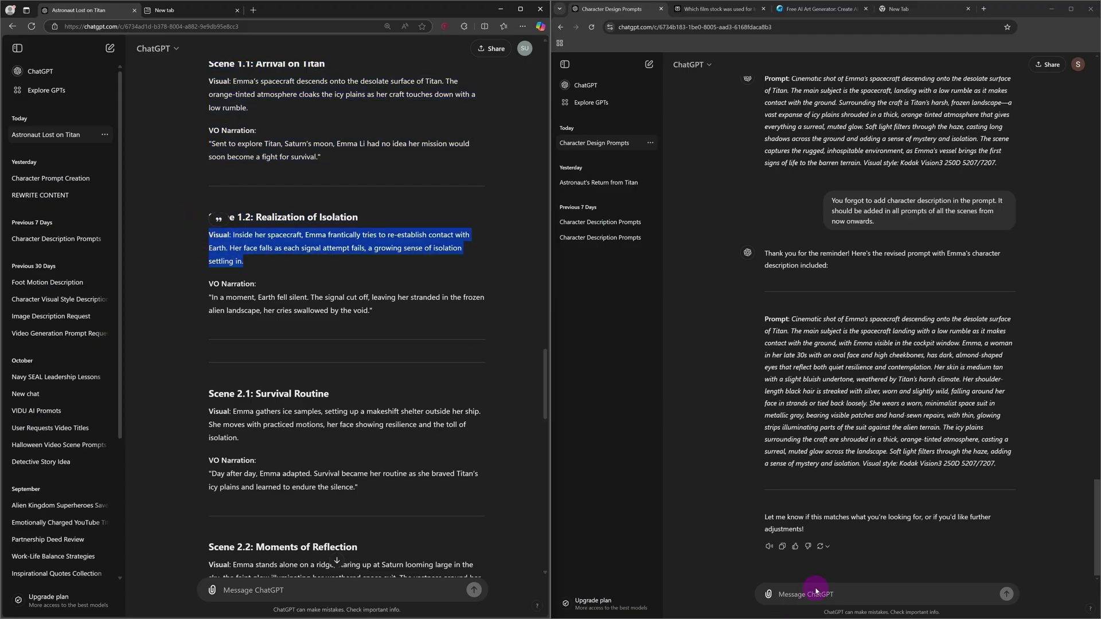
click(783, 594)
key(ctrl+v)
click(1007, 594)
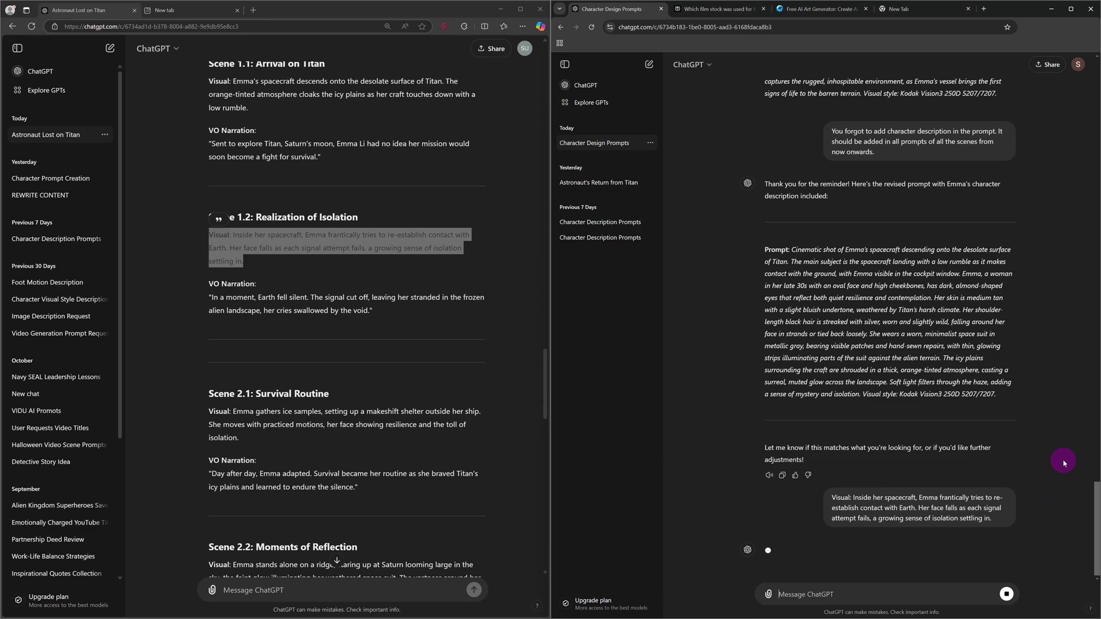
drag(792, 372, 844, 529)
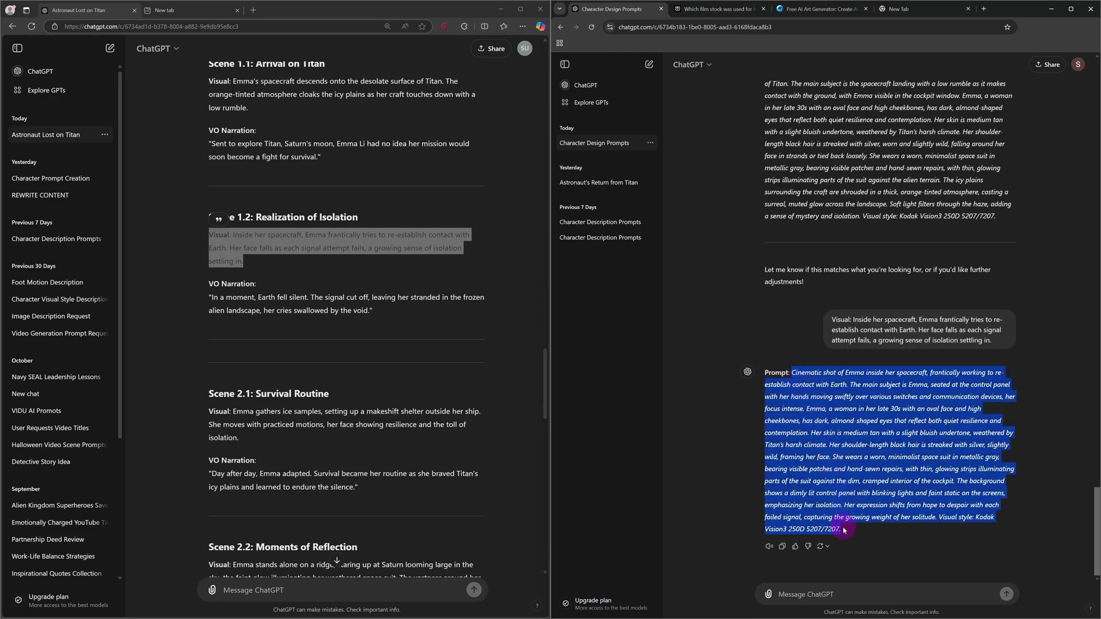
click(285, 12)
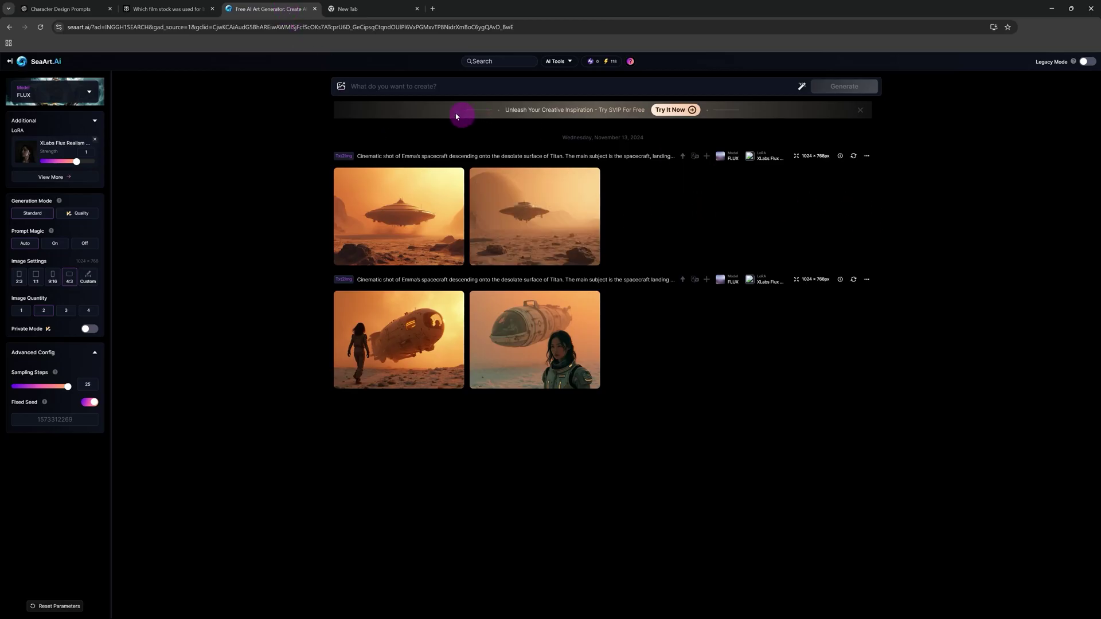
Generate the cockpit scene pair from ChatGPT's prompt and view it full size
click(410, 85)
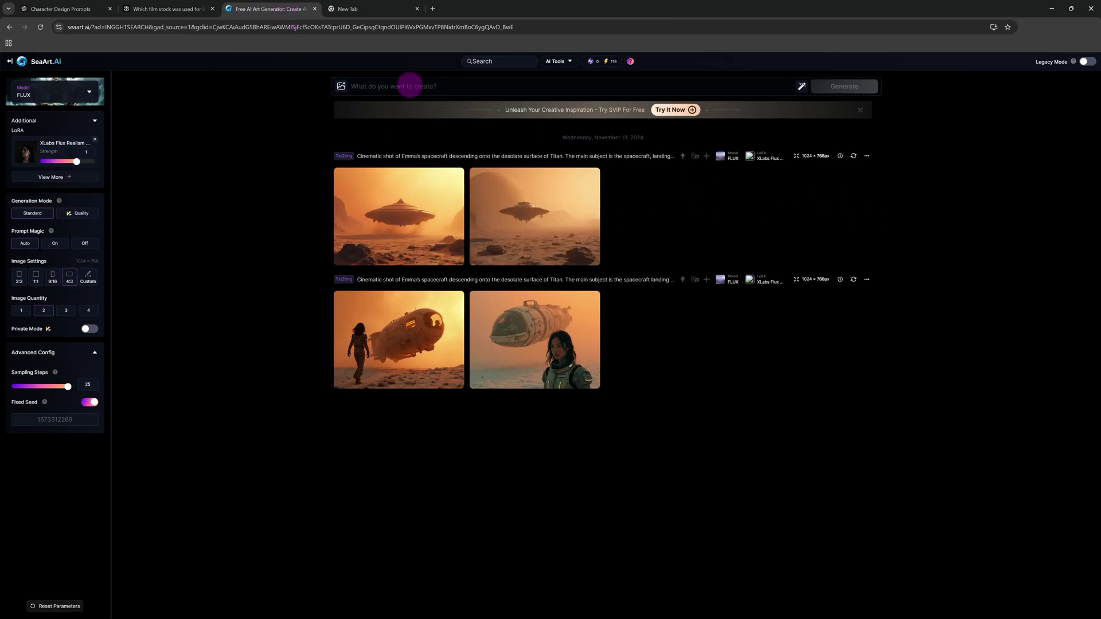
click(260, 309)
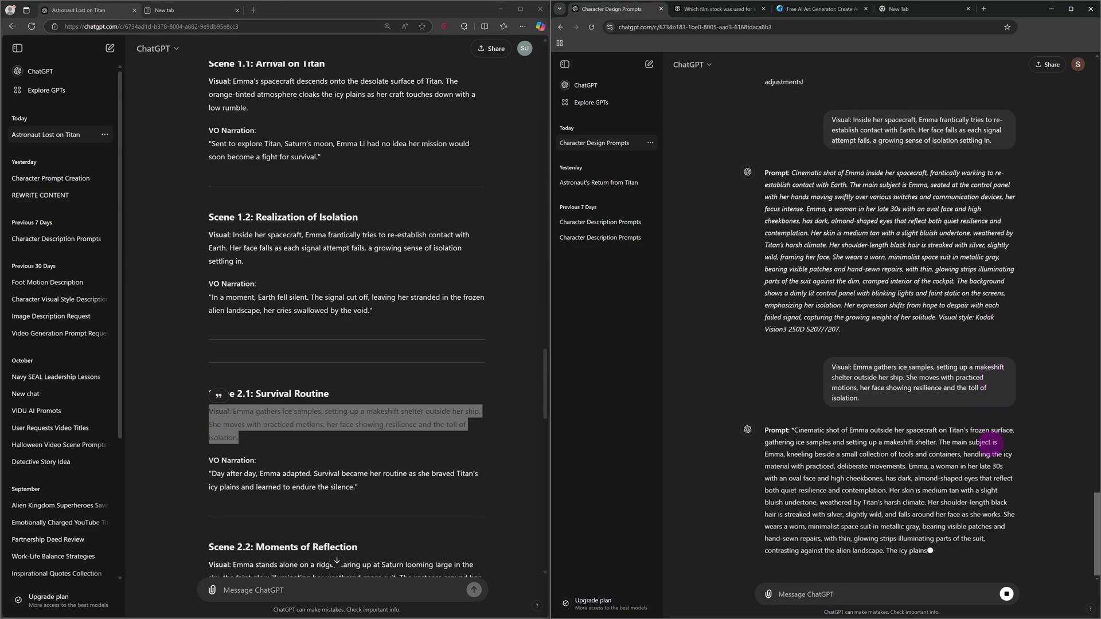
drag(818, 529, 794, 372)
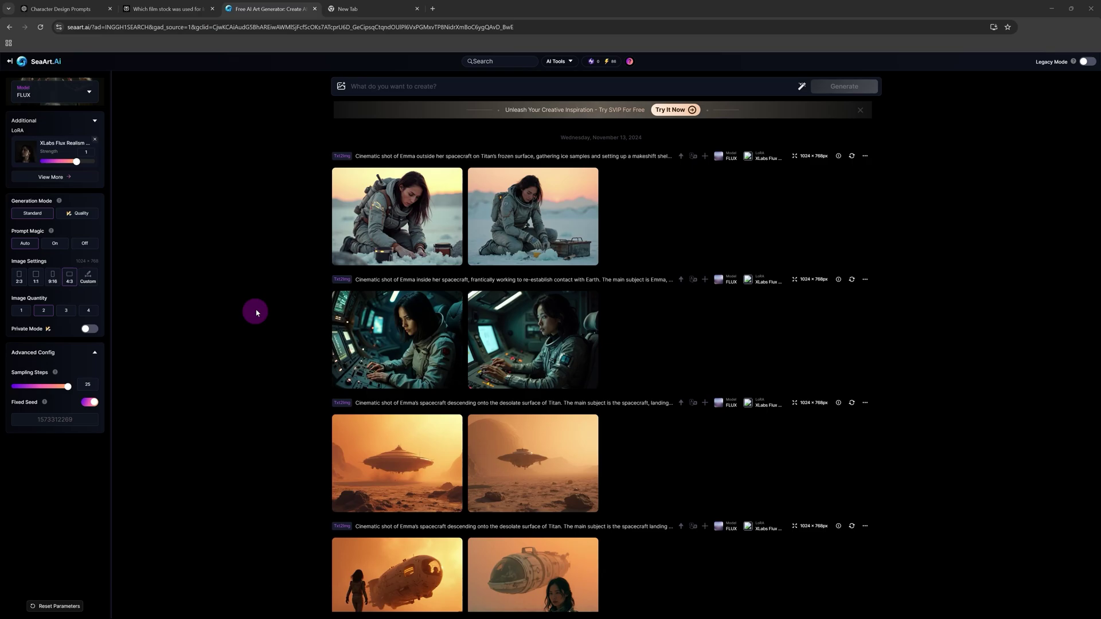
click(423, 327)
click(1085, 69)
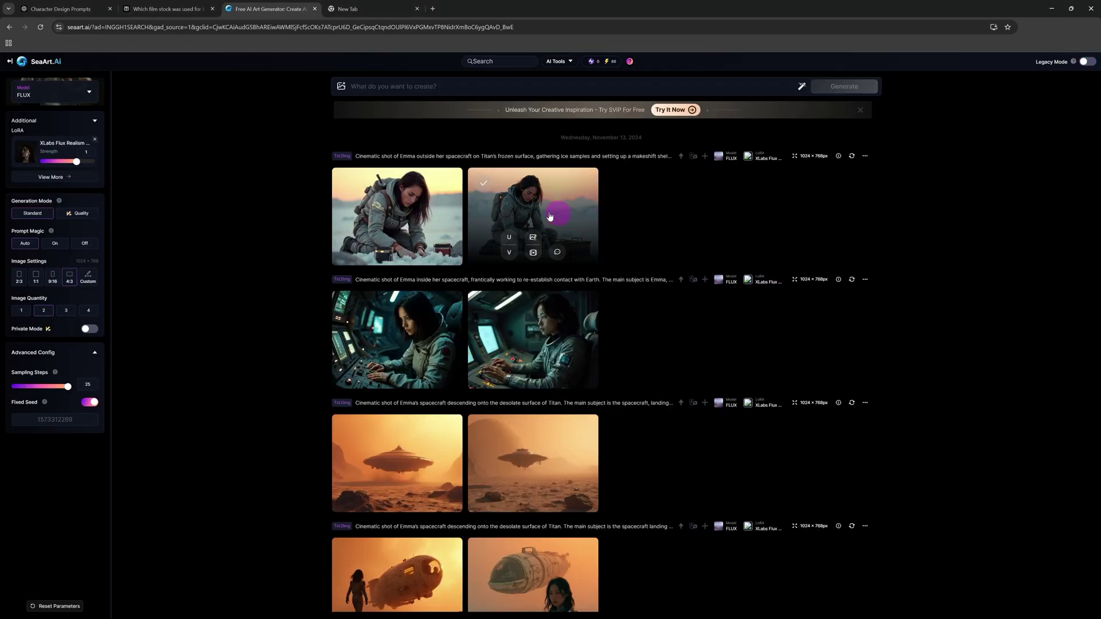
Review both ice-sampling images in the viewer, then generate the next scene's images
click(396, 218)
click(953, 339)
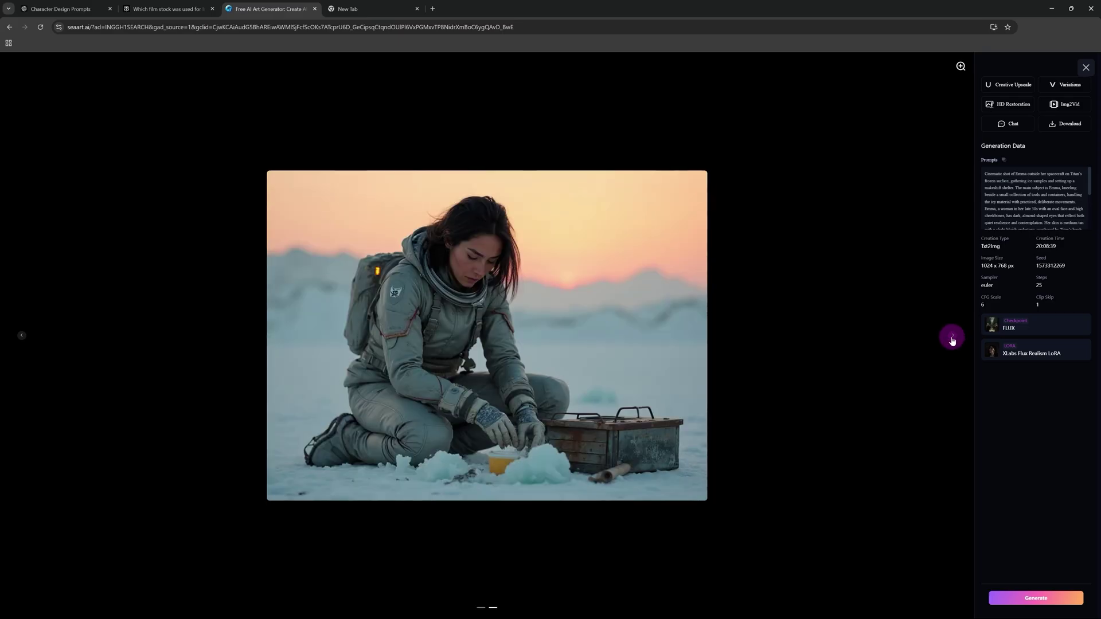
click(22, 337)
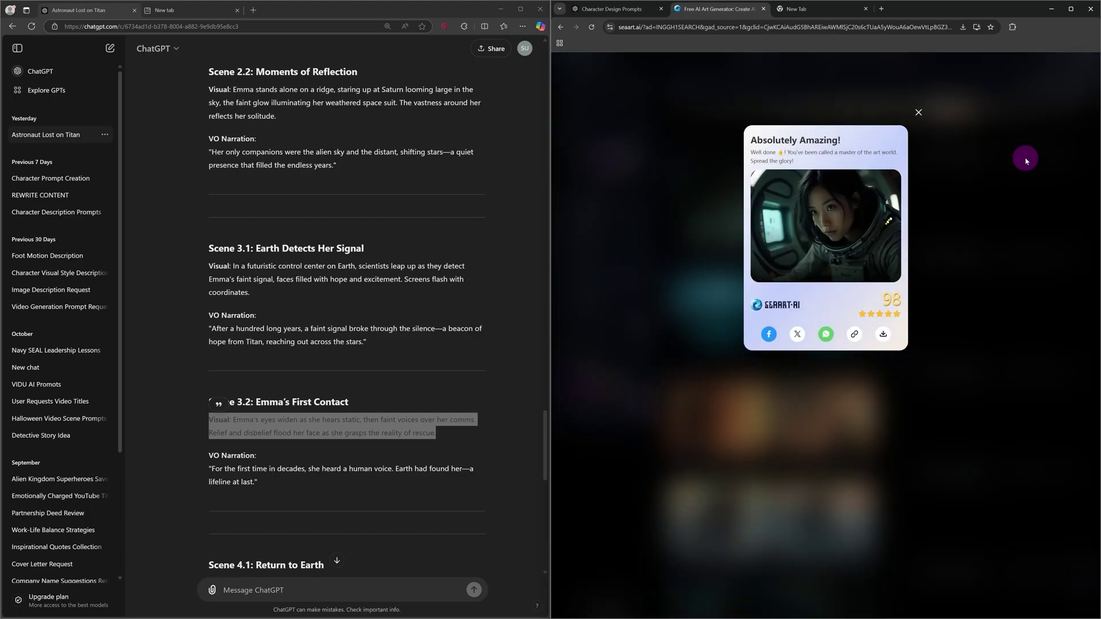
click(1025, 161)
click(1086, 67)
scroll(364, 351, down, 3)
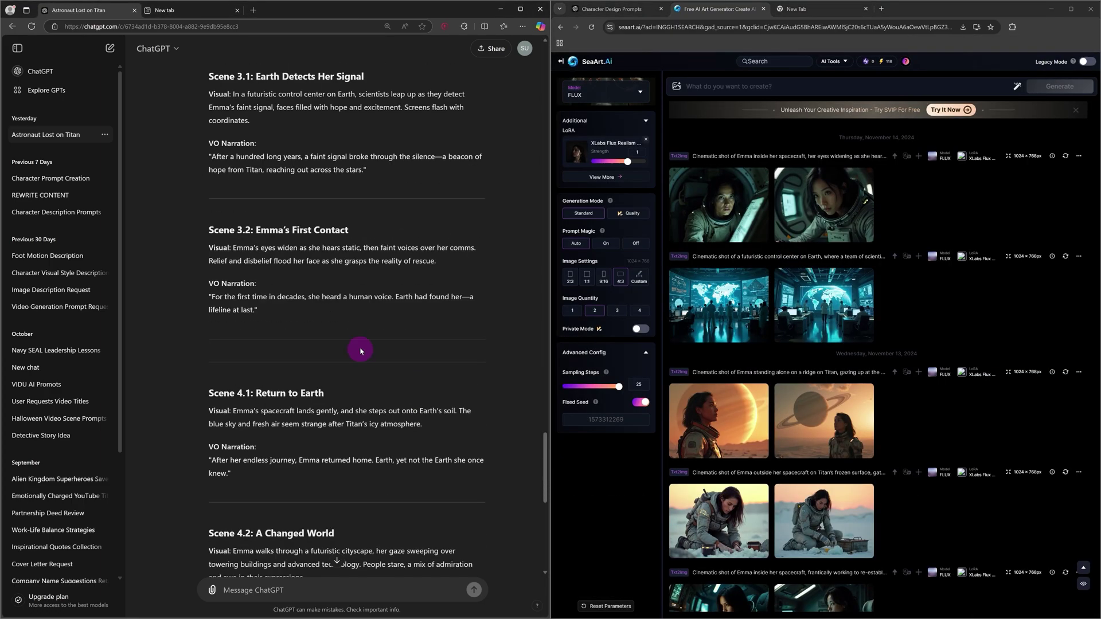
click(884, 99)
Select the Scene 4.1 Visual paragraph of Emma amid futuristic city crowds
scroll(333, 305, down, 1)
drag(209, 391, 423, 404)
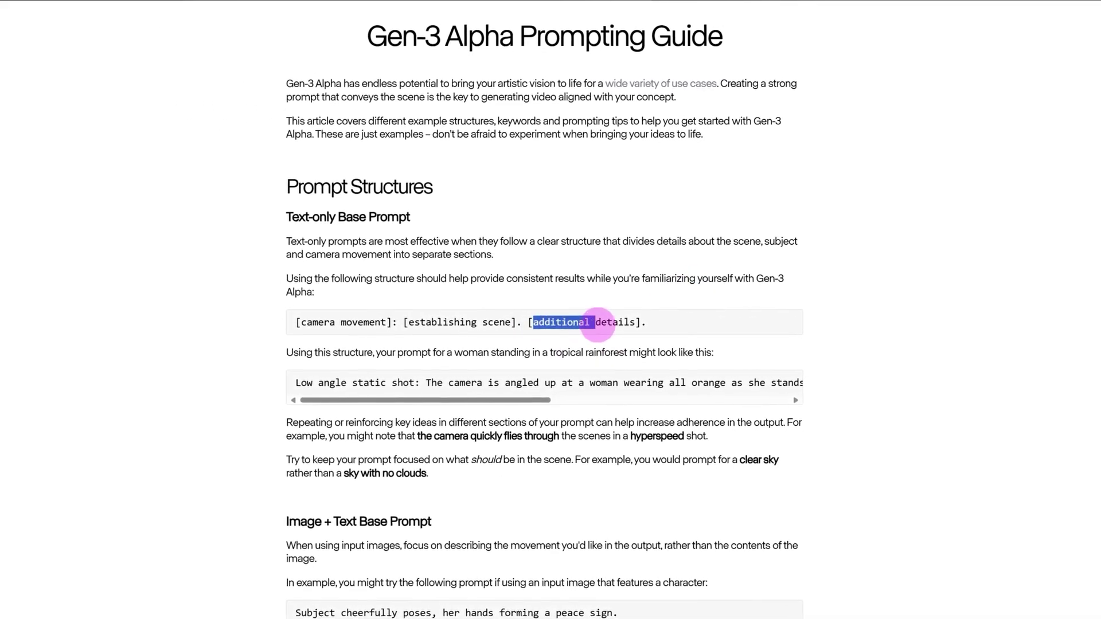
Read through the Gen-3 Alpha Prompting Guide's camera, lighting and movement keyword tables
drag(629, 324, 638, 328)
scroll(533, 375, down, 15)
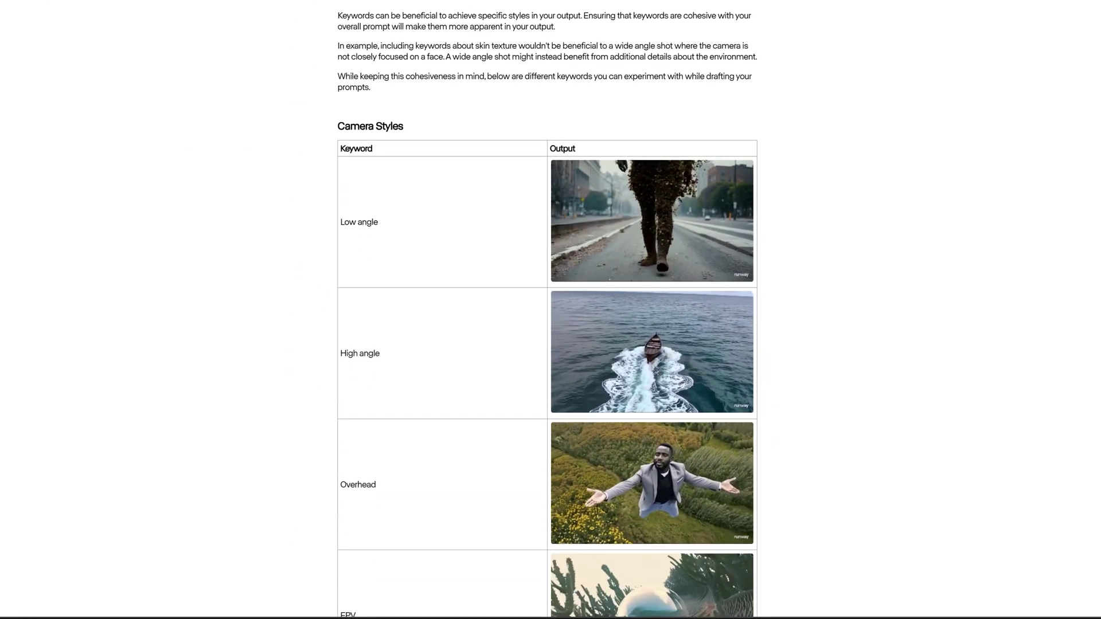
scroll(548, 309, down, 6)
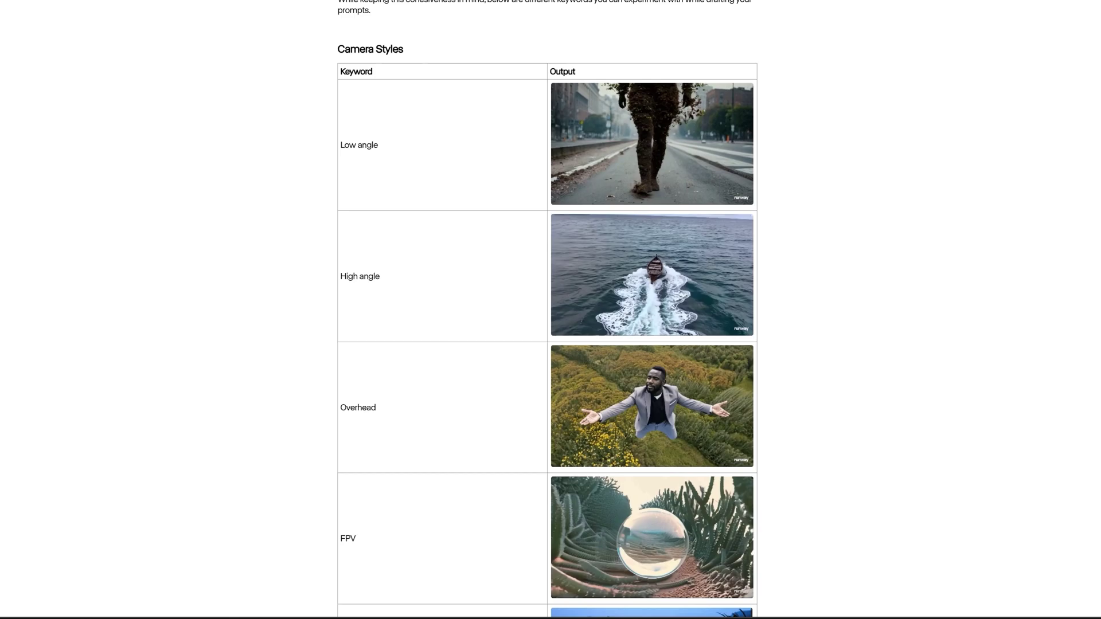
scroll(548, 309, down, 20)
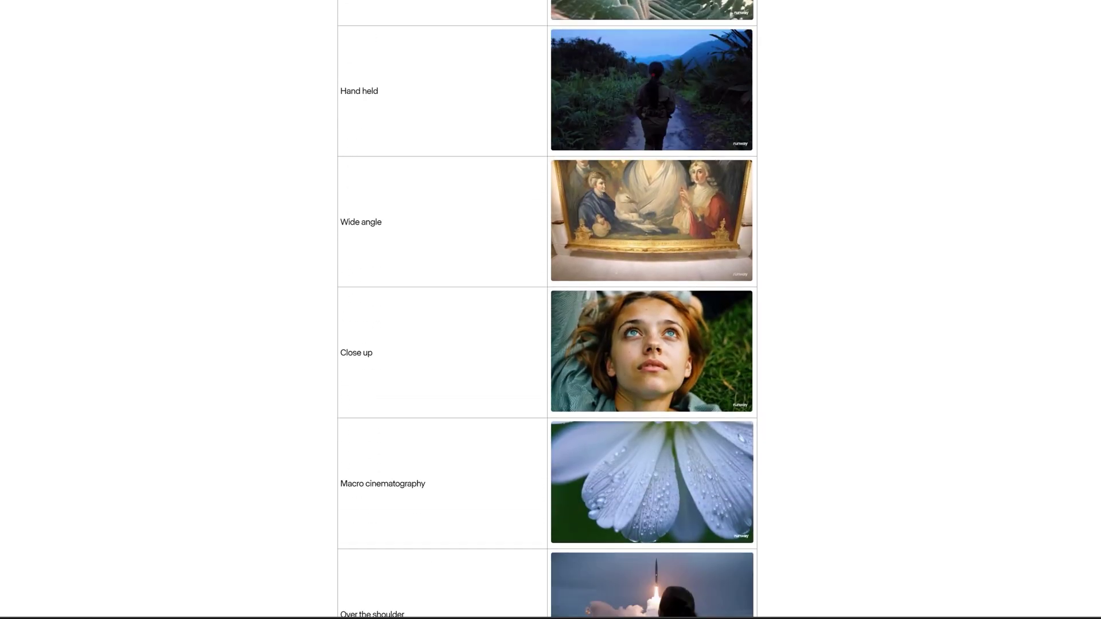
scroll(547, 310, down, 3)
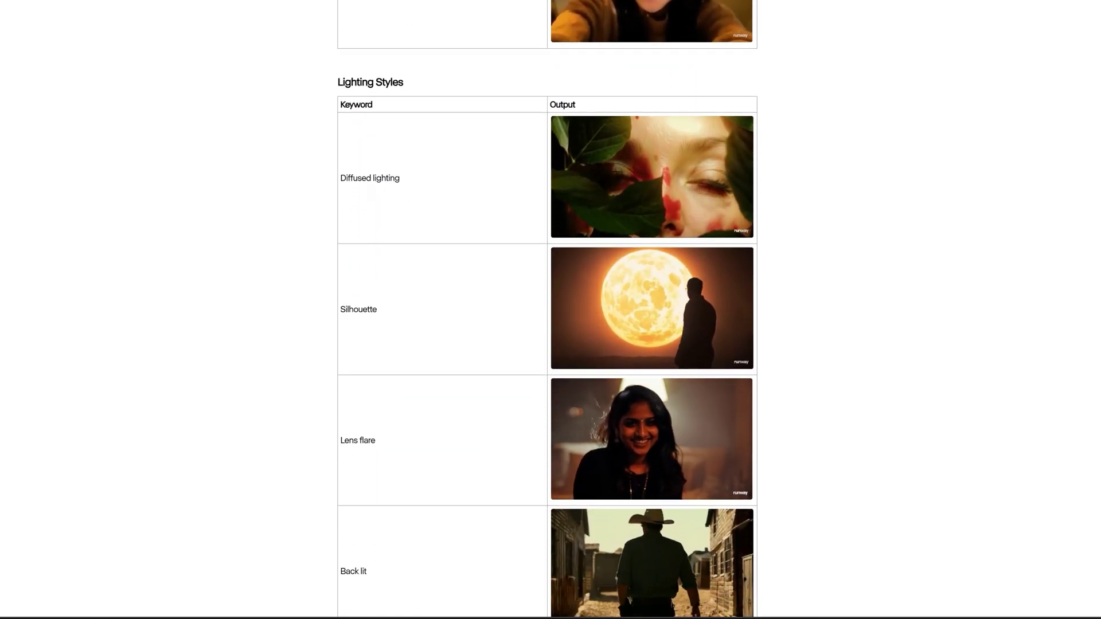
scroll(548, 310, down, 6)
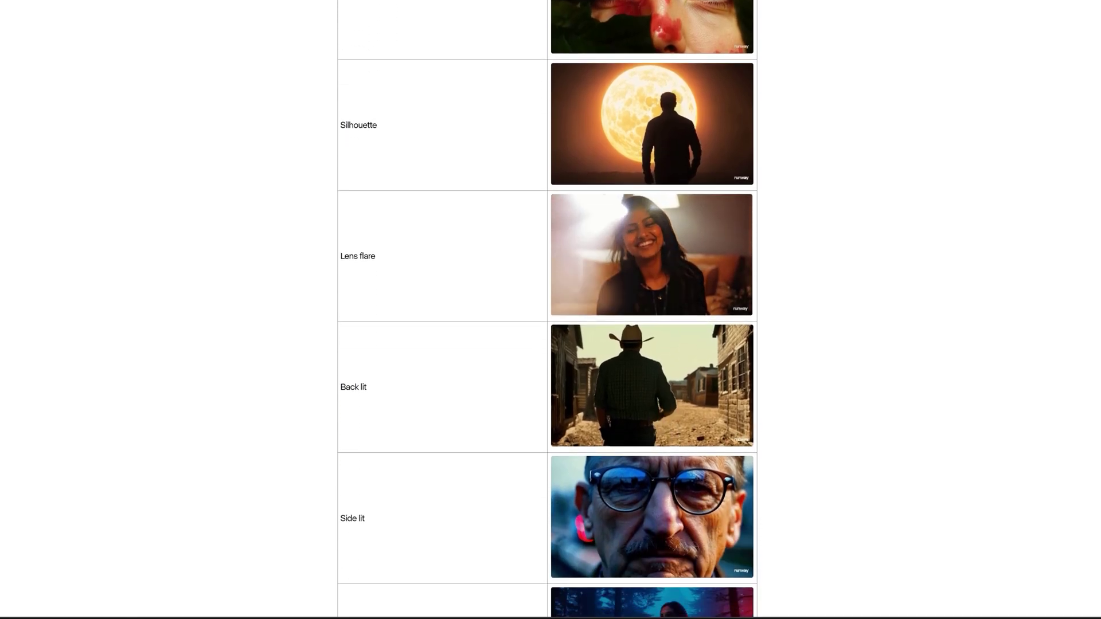
scroll(547, 310, down, 10)
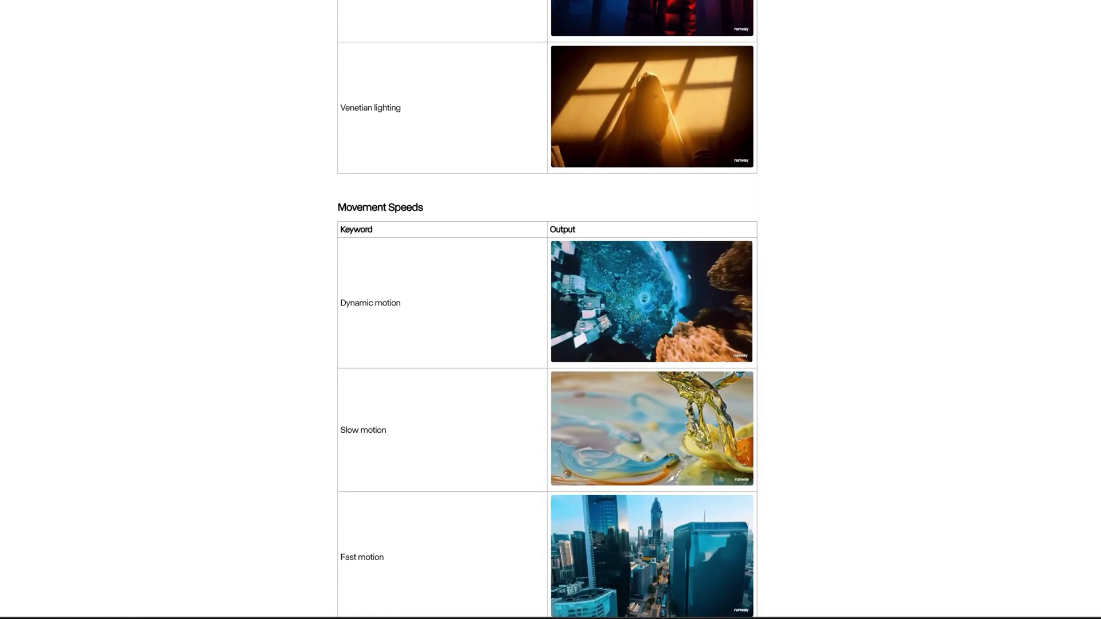
scroll(547, 309, down, 4)
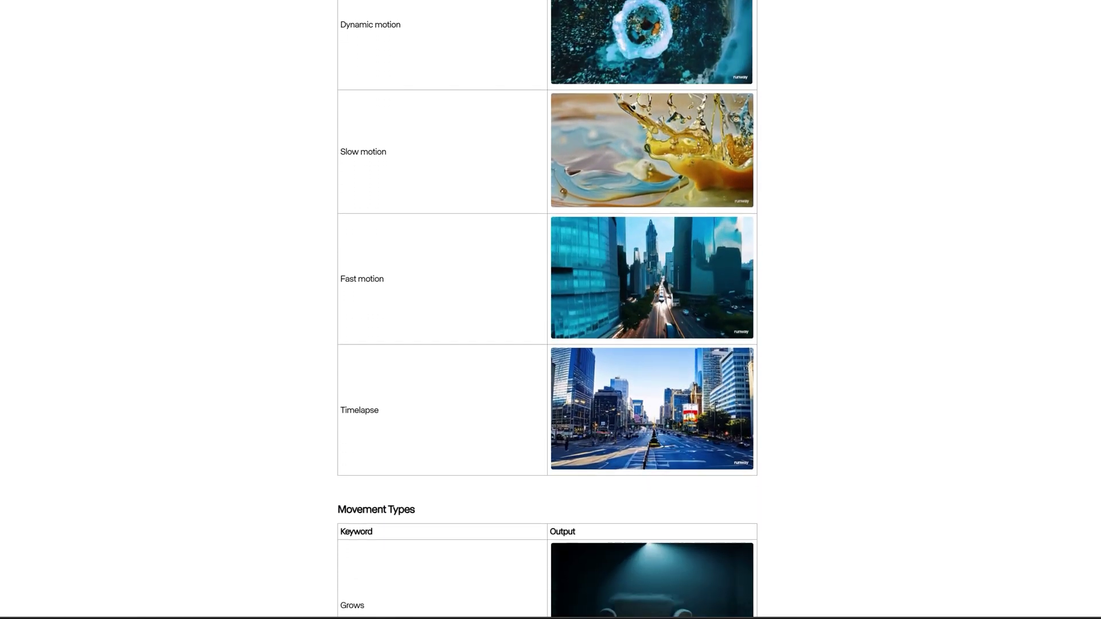
scroll(547, 310, down, 7)
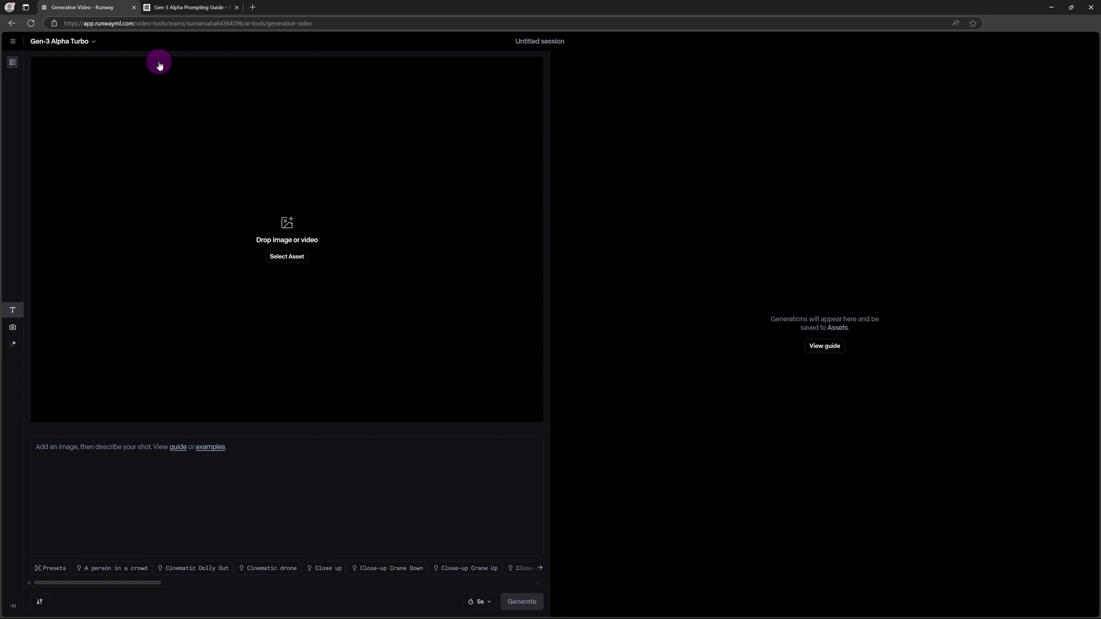
Use the saucer-over-Titan-desert image as the first frame, cropped to Landscape 1280x768
drag(162, 53, 250, 243)
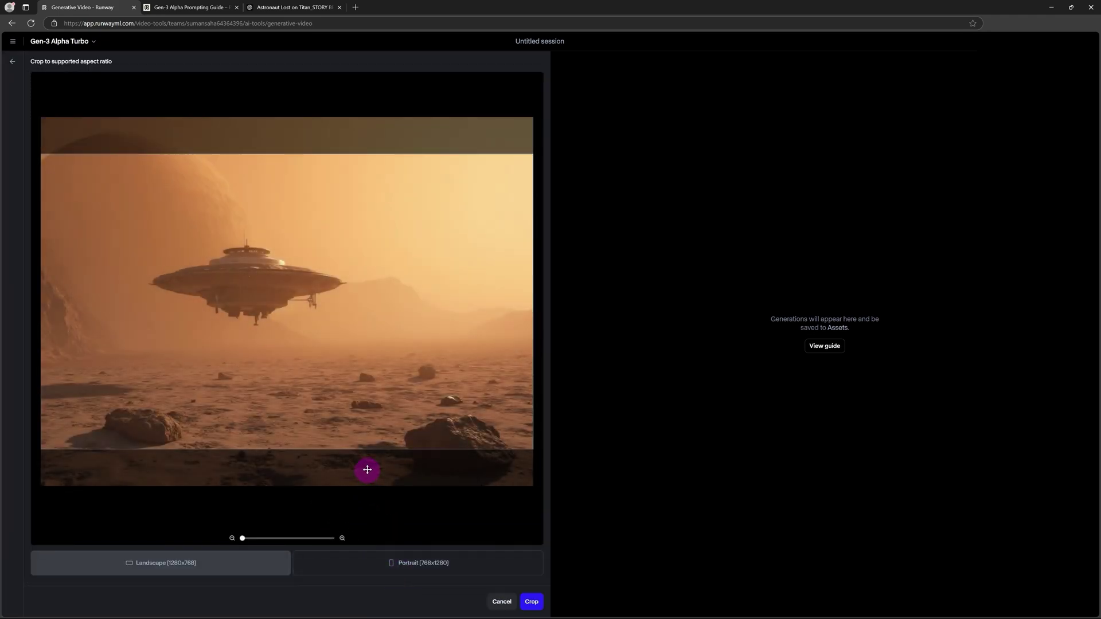
click(531, 602)
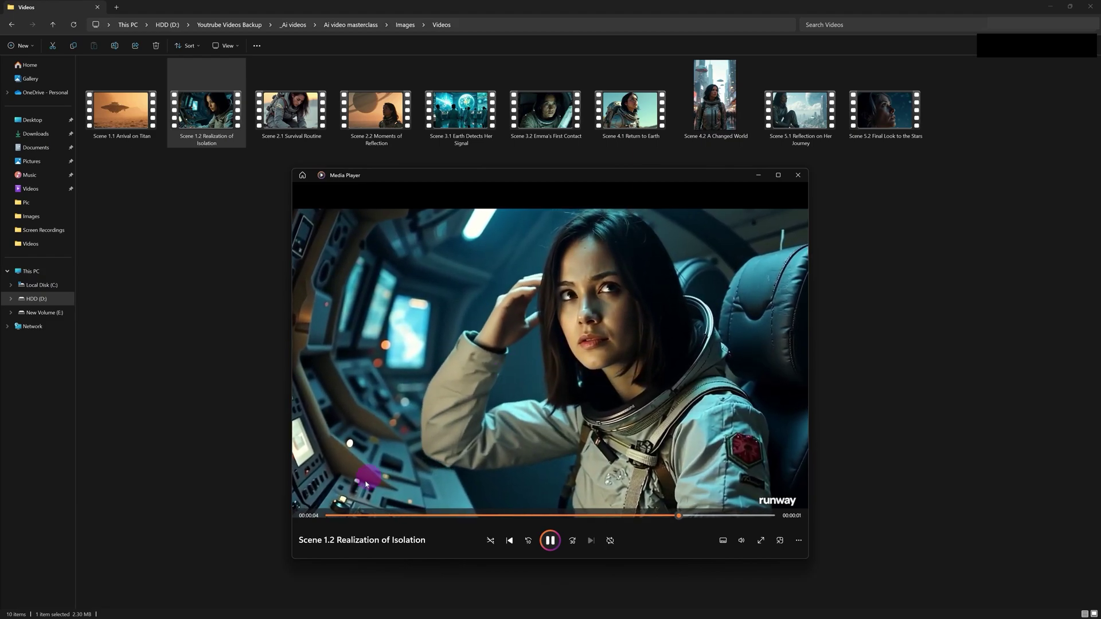
Play the Scene 1.2, 2.1, 2.2, 3.2 and 4.1 clips in turn in Media Player
click(337, 517)
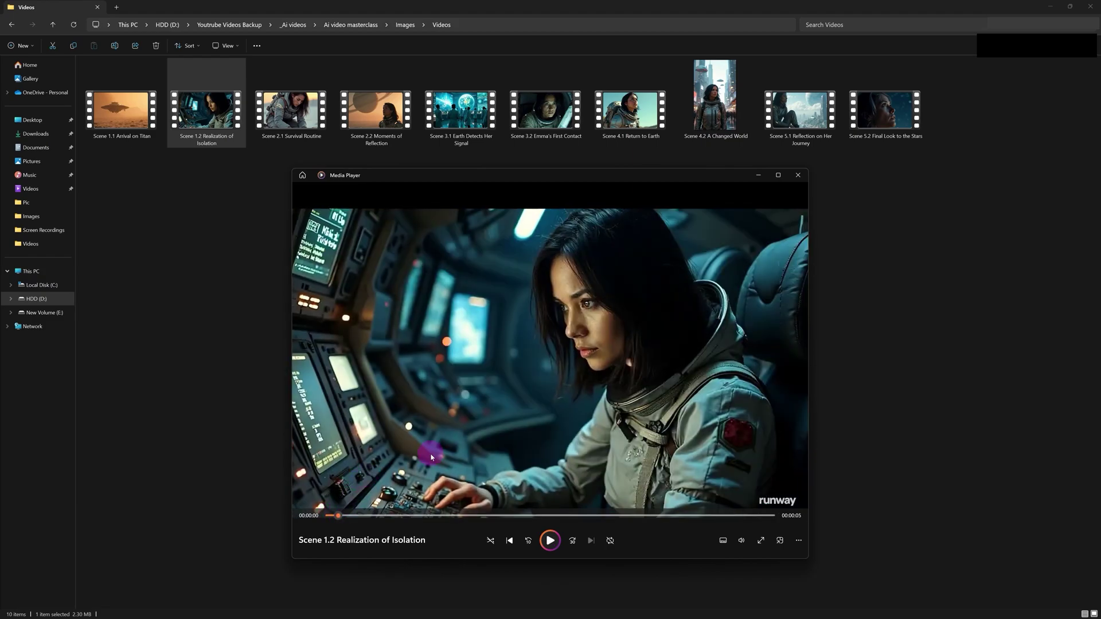
click(550, 541)
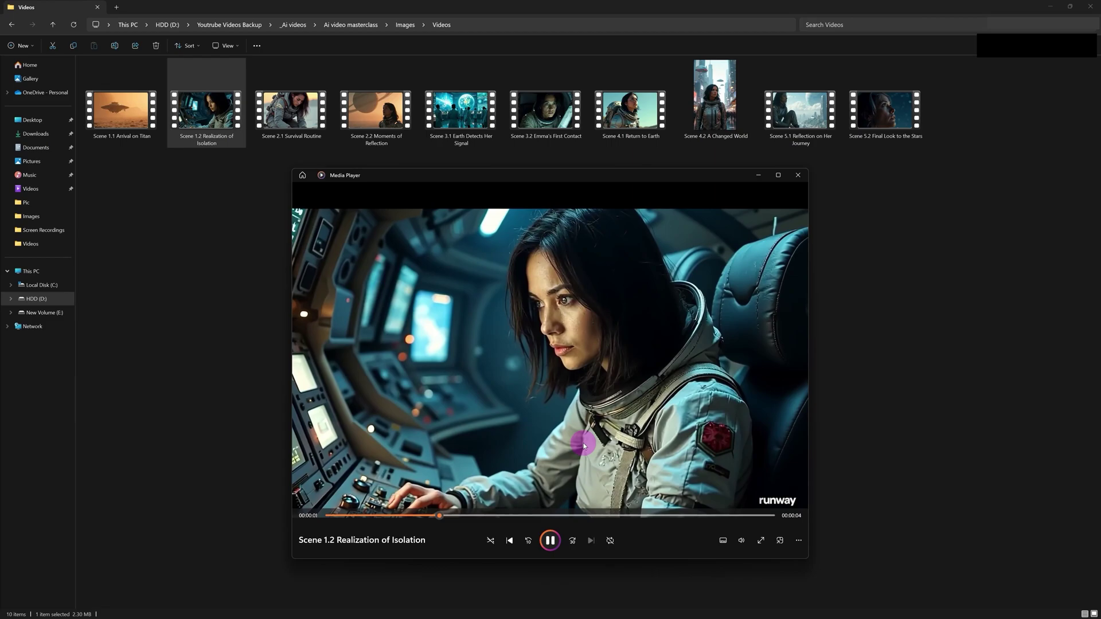
double_click(291, 110)
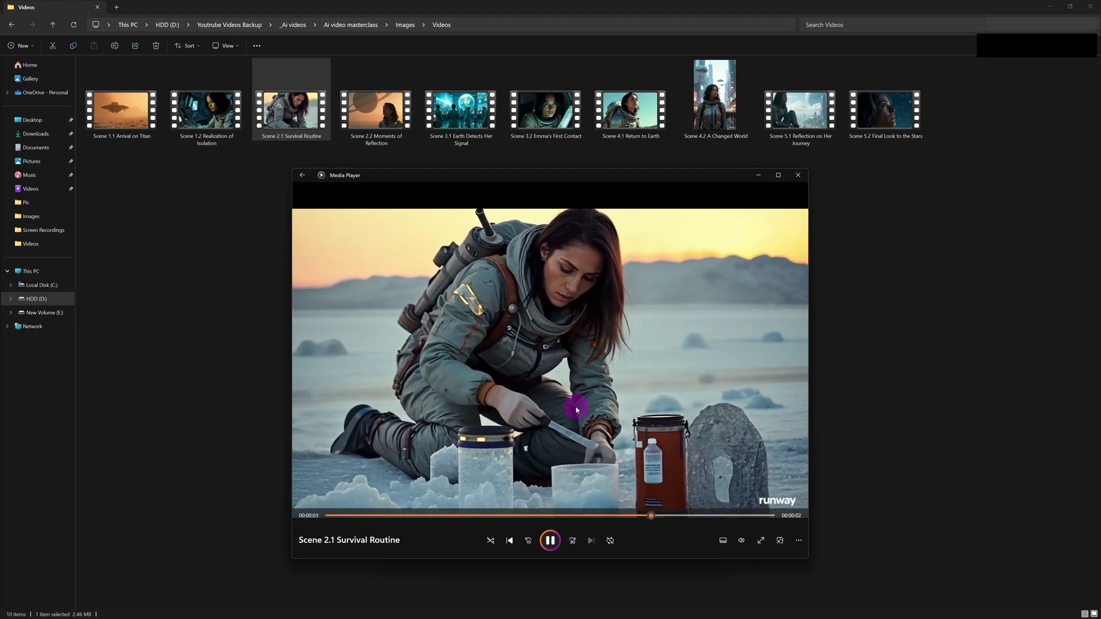
double_click(376, 111)
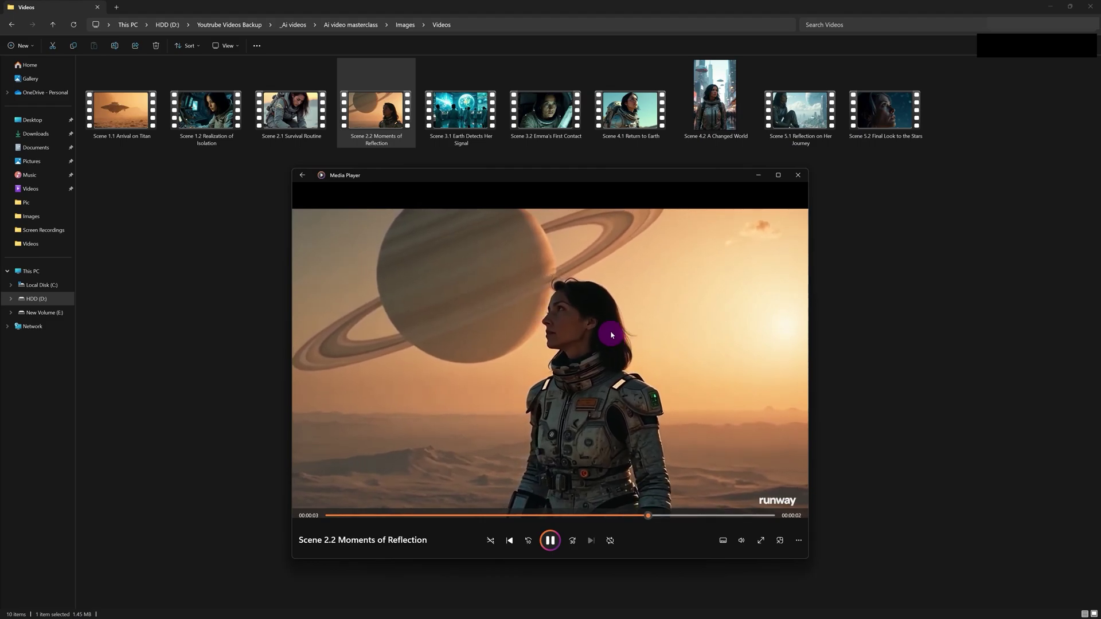
double_click(545, 110)
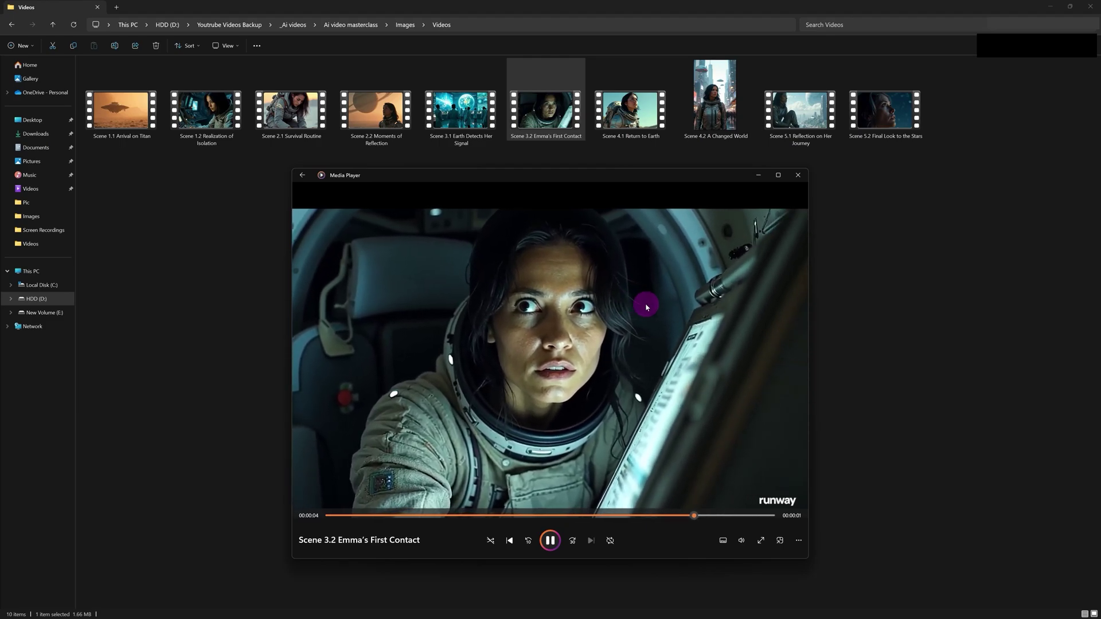
double_click(622, 133)
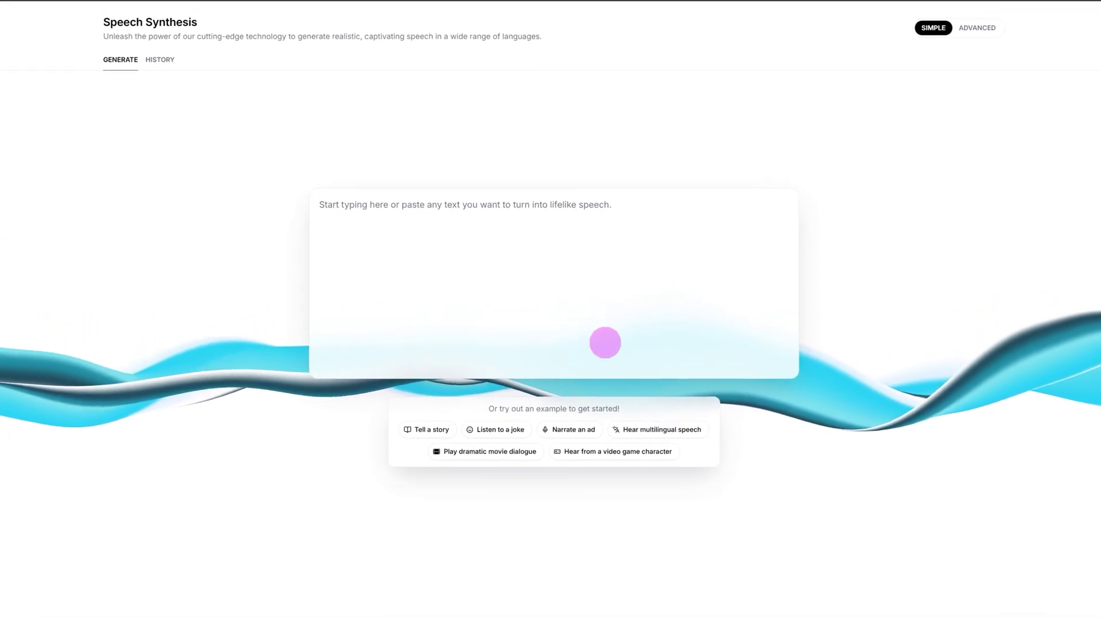
Paste every VO narration line from the ChatGPT script into the Text to Speech box
click(381, 208)
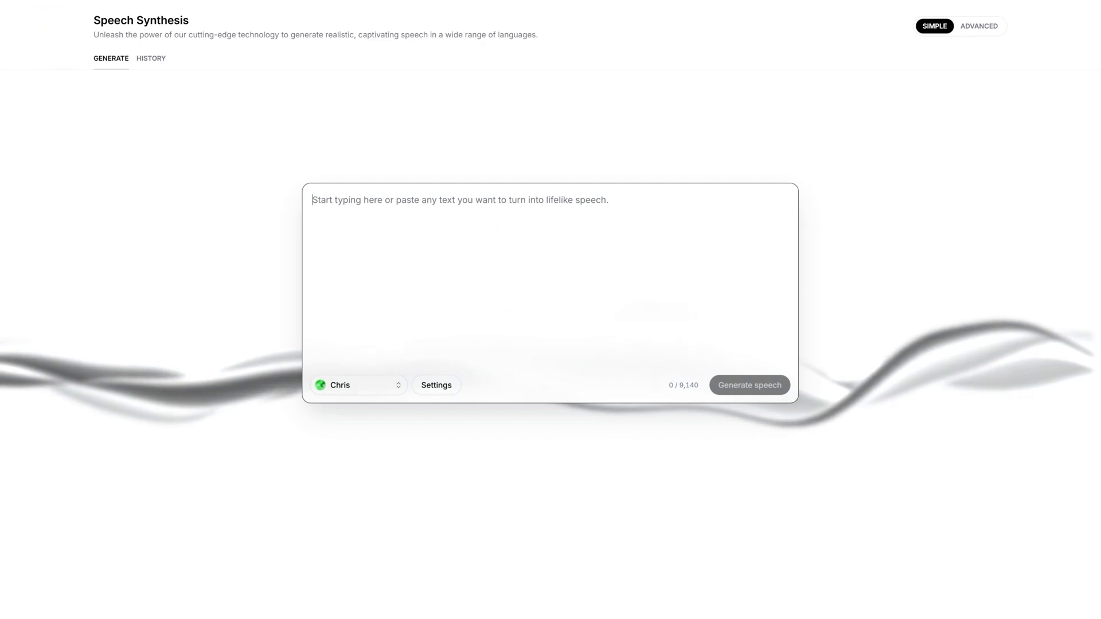
click(213, 8)
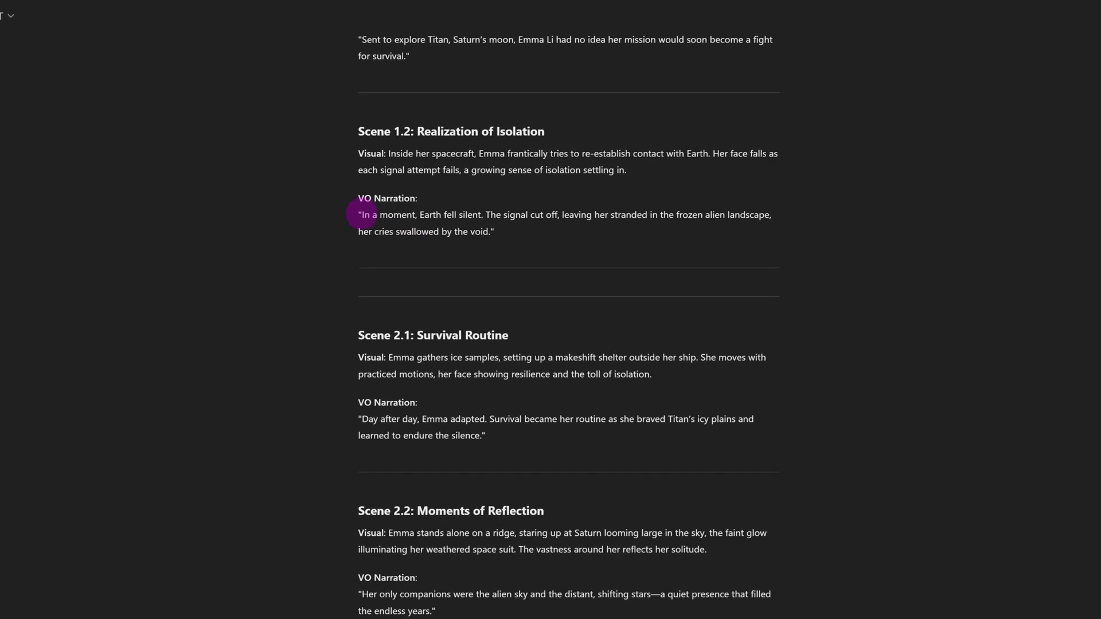
drag(361, 215, 480, 240)
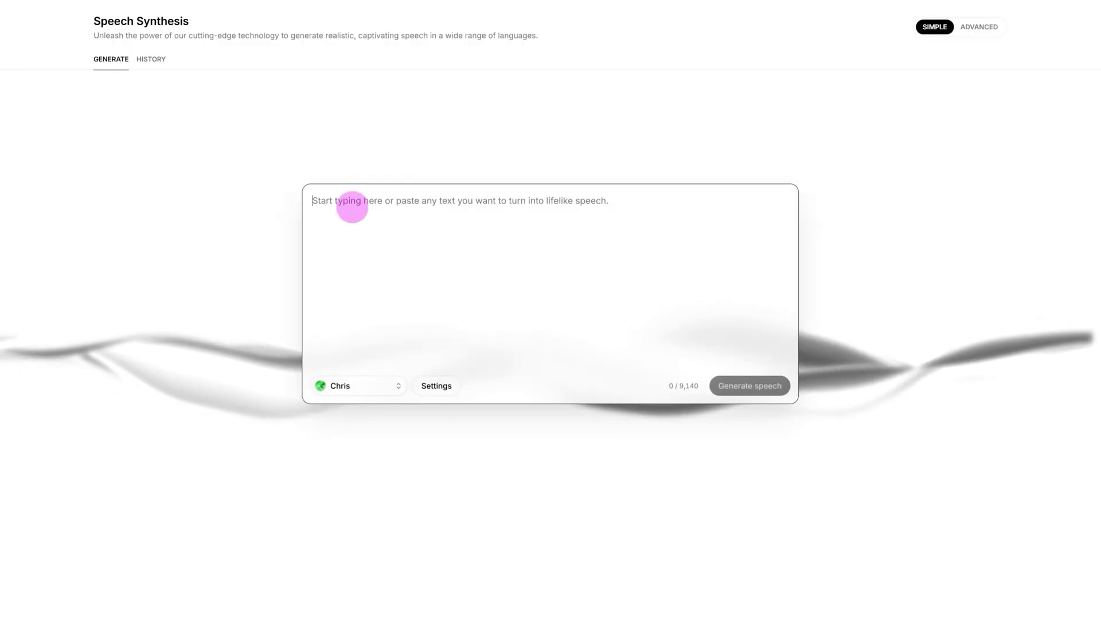
text(In a moment, Earth fell silent. The signal cut off, leaving her stranded in the frozen alien landscape, her cries swallowed by the void.)
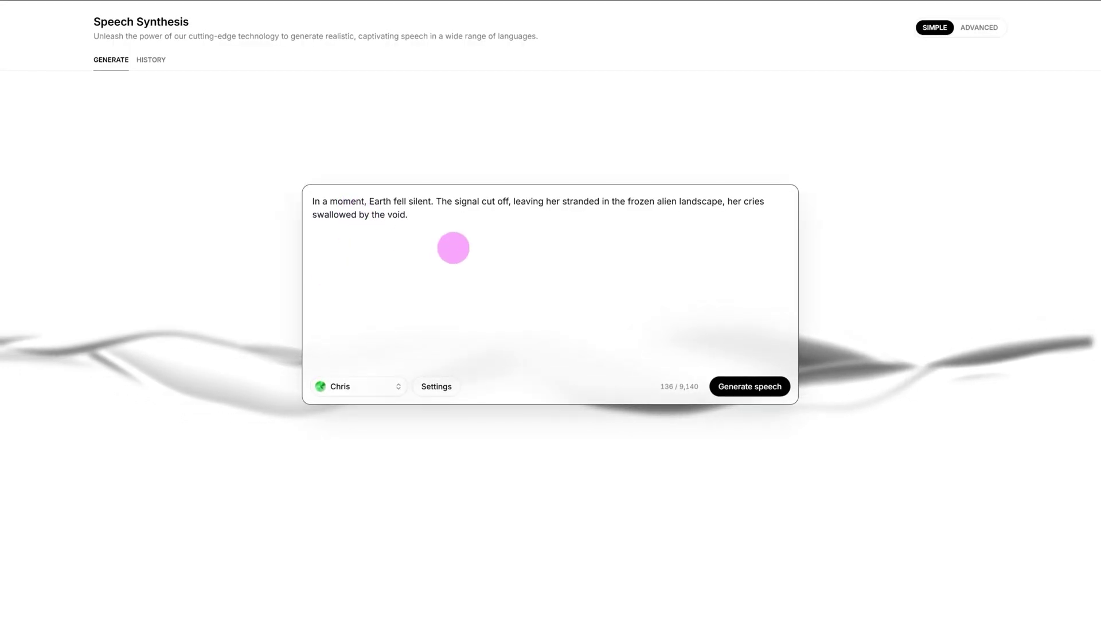
text(Her only companions were the alien sky and the distant, shifting stars—a quiet presence that filled the endless years.)
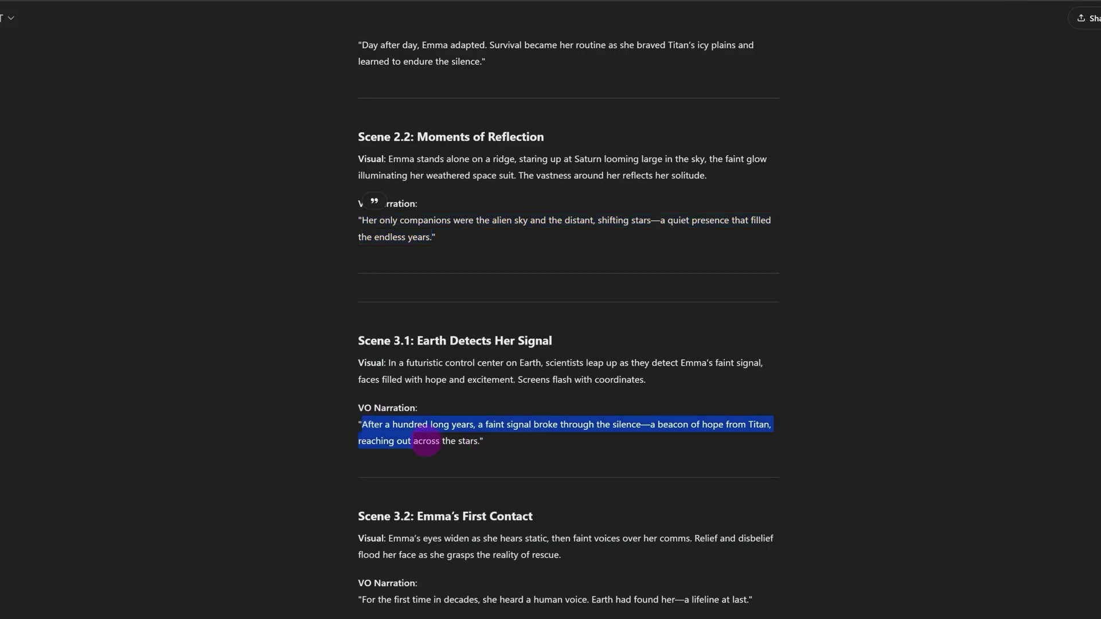
text(After a hundred long years, a faint signal broke through the silence—a beacon of hope from Titan, reaching out across the stars.)
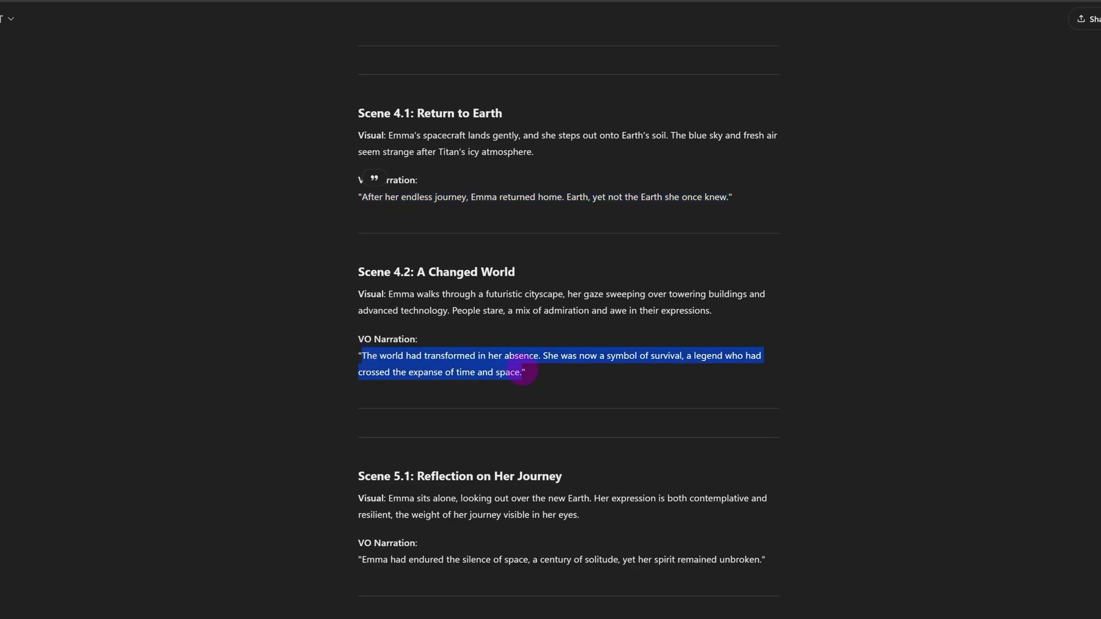
key(ctrl+v)
key(ctrl+v)
key(ctrl+v)
key(ctrl+v)
key(ctrl+v)
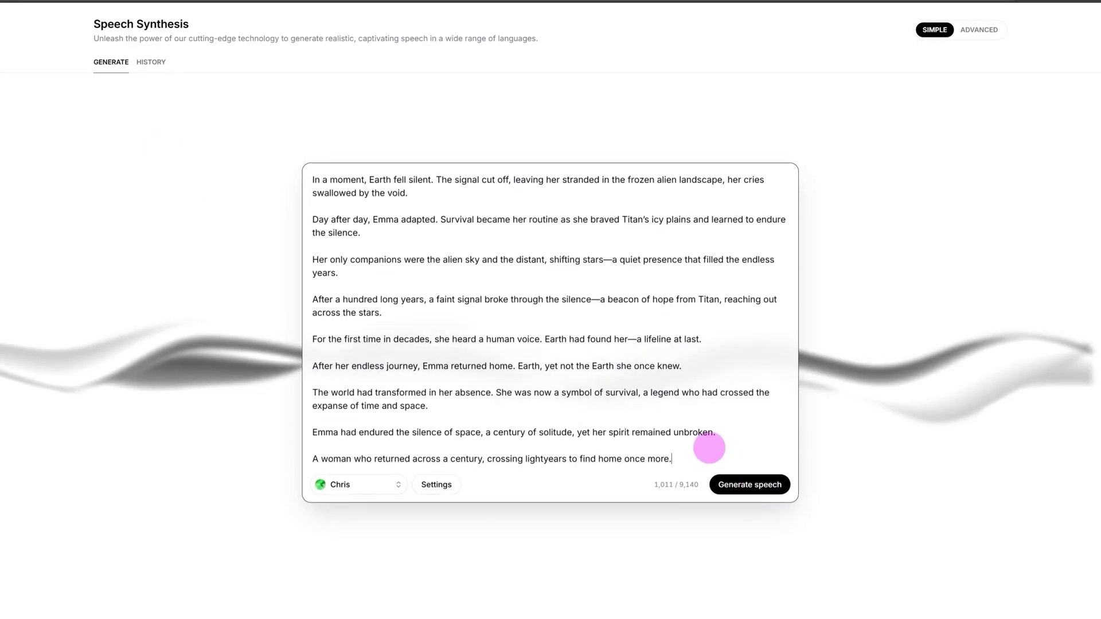
Browse the voice list and community library to find Danielle - Canadian Narrator
click(361, 489)
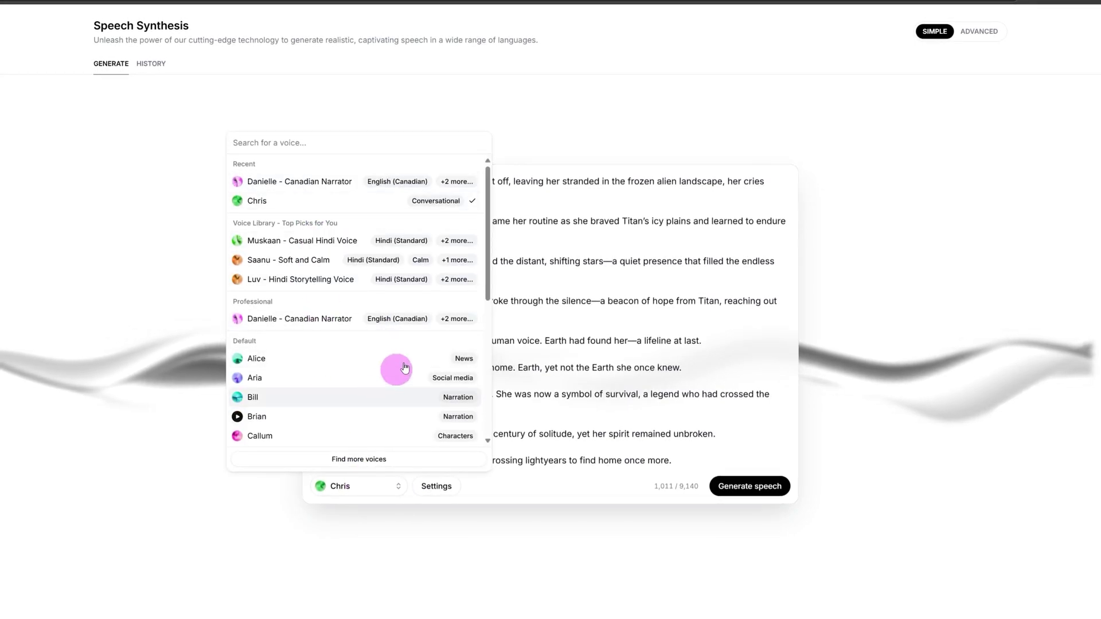
drag(489, 252, 504, 364)
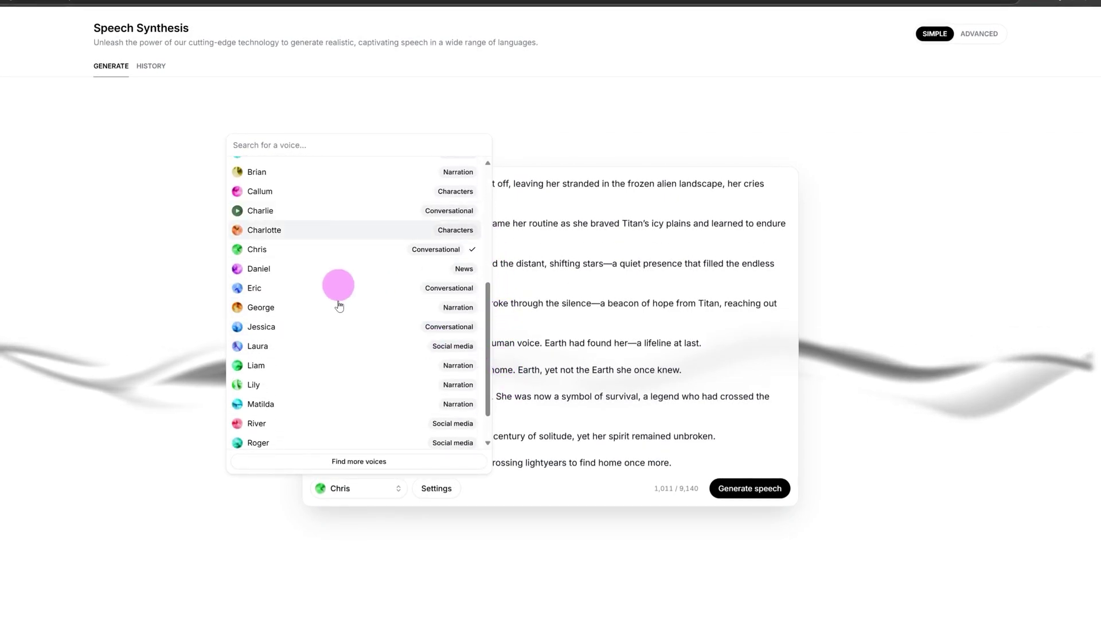
click(347, 467)
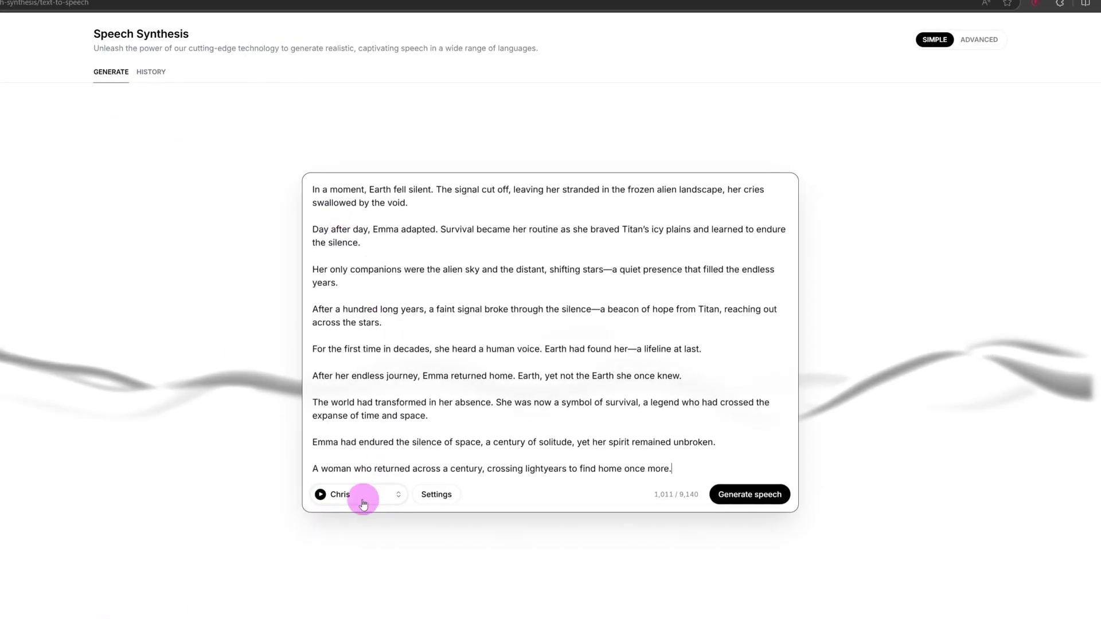
click(363, 495)
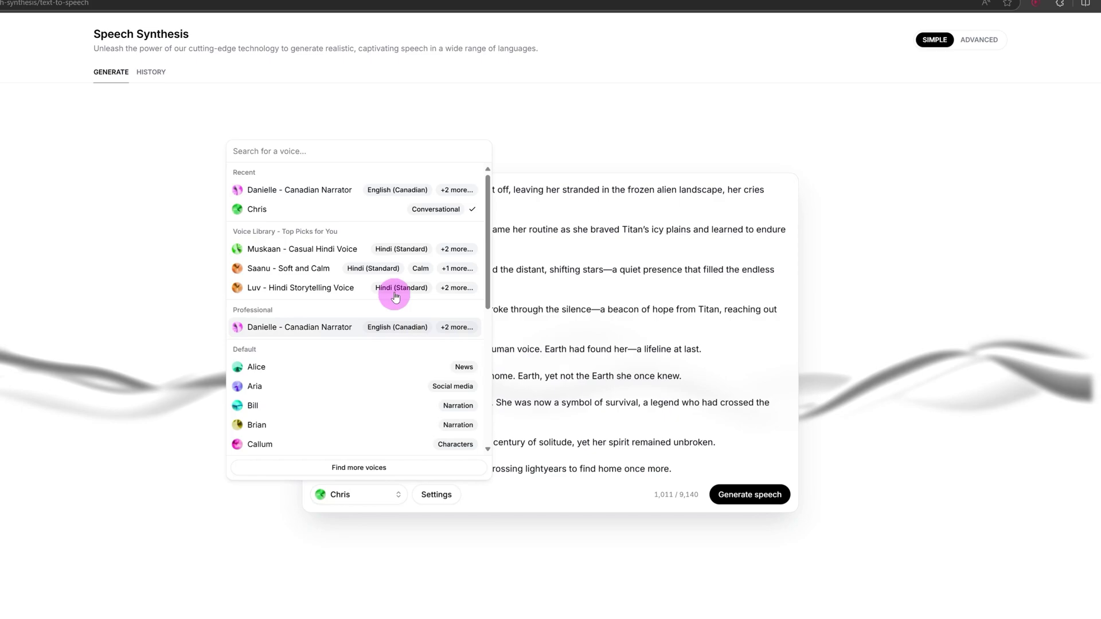
mouse_move(237, 189)
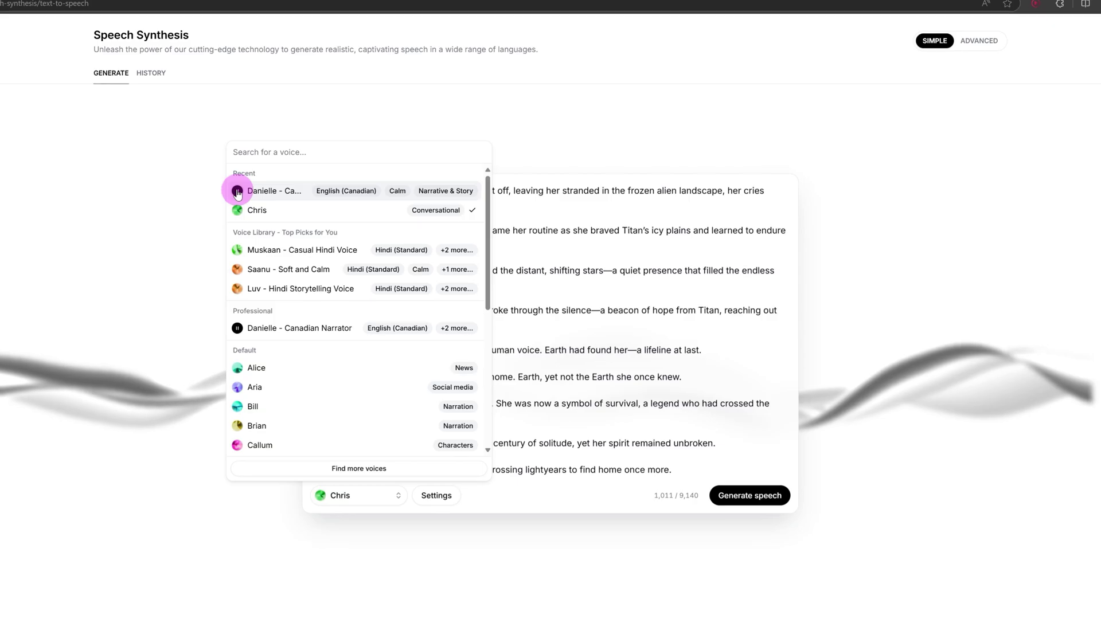
Select the Danielle - Canadian Narrator voice and check the generation settings
click(277, 191)
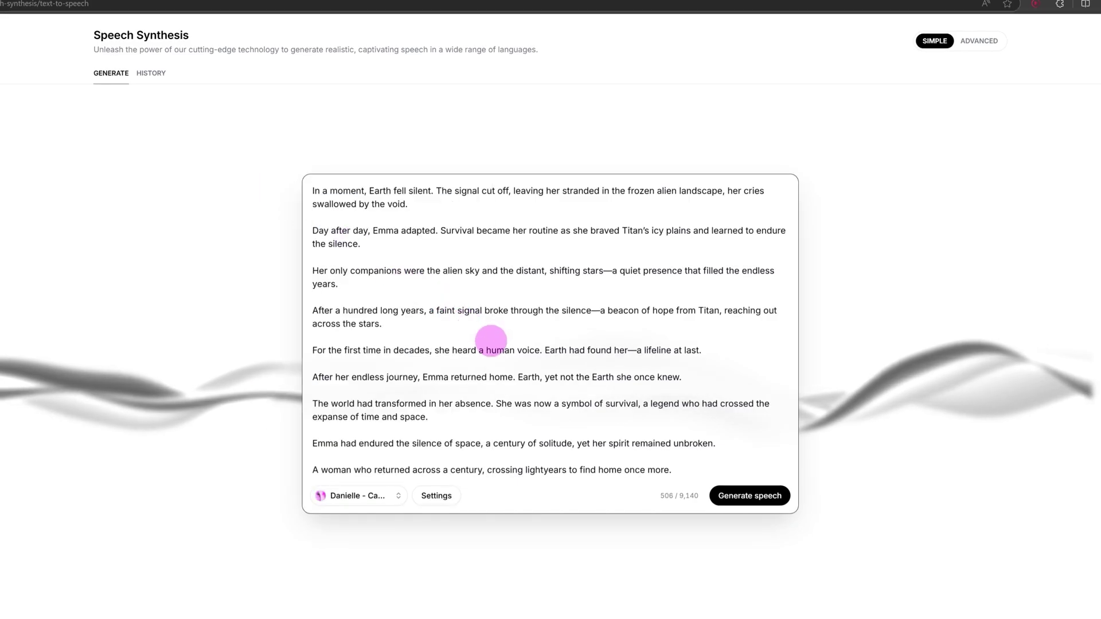
click(434, 496)
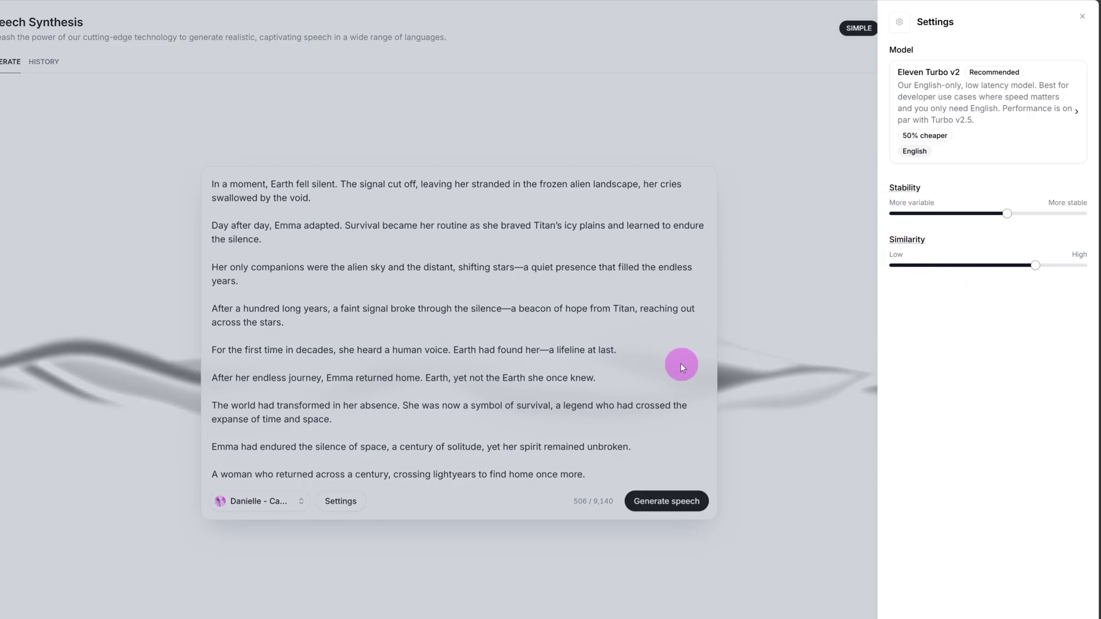
click(1082, 16)
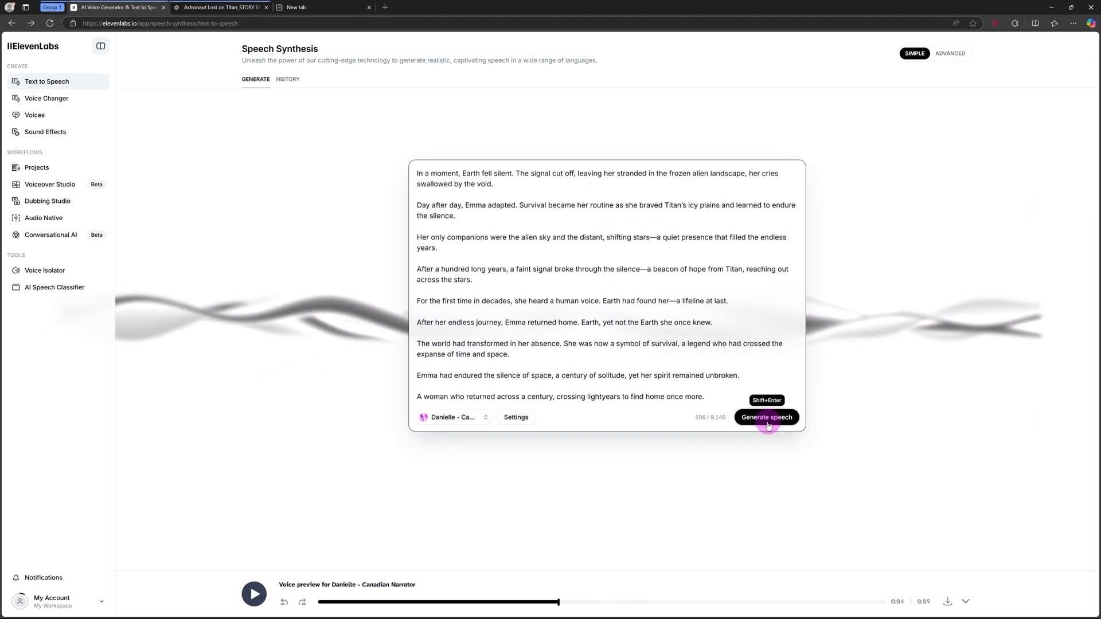
Generate the 1:05 Titan narration and play it back
click(768, 423)
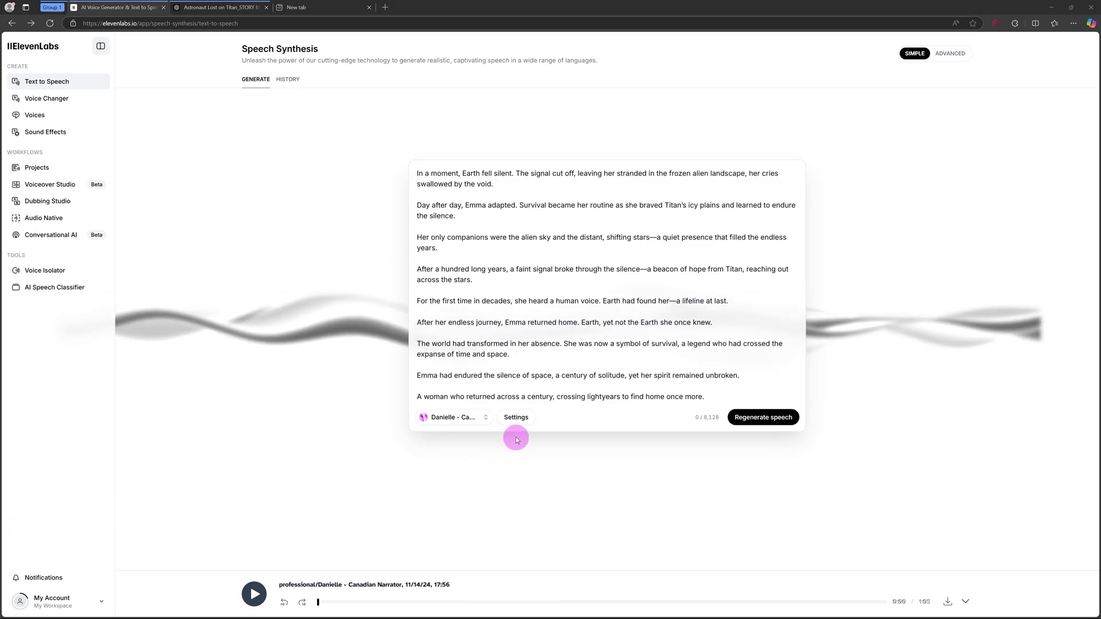
click(516, 417)
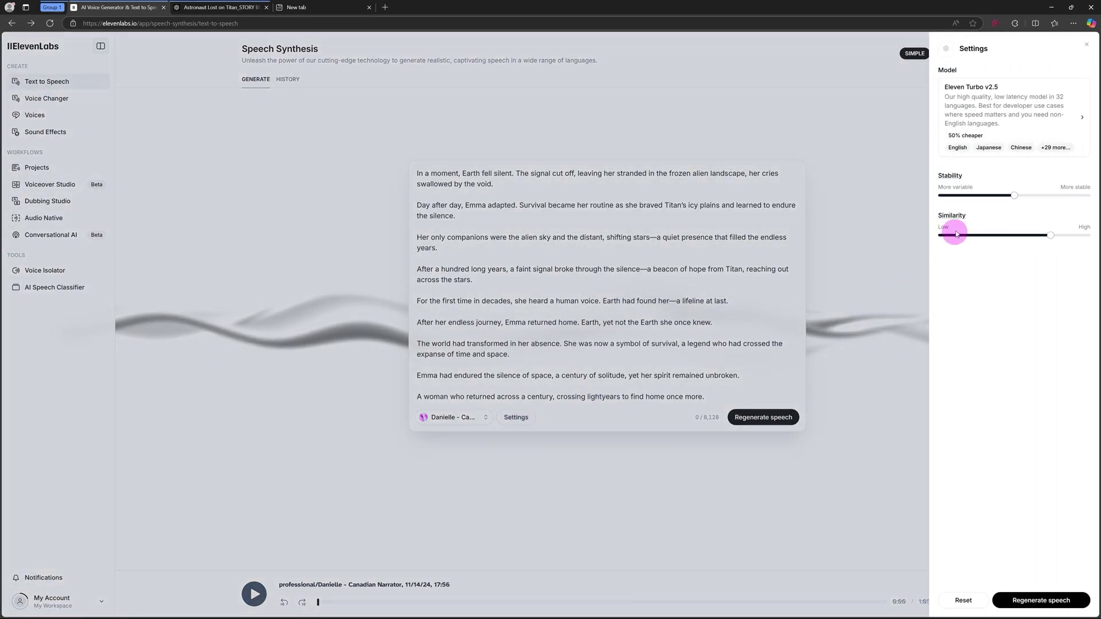
click(1086, 44)
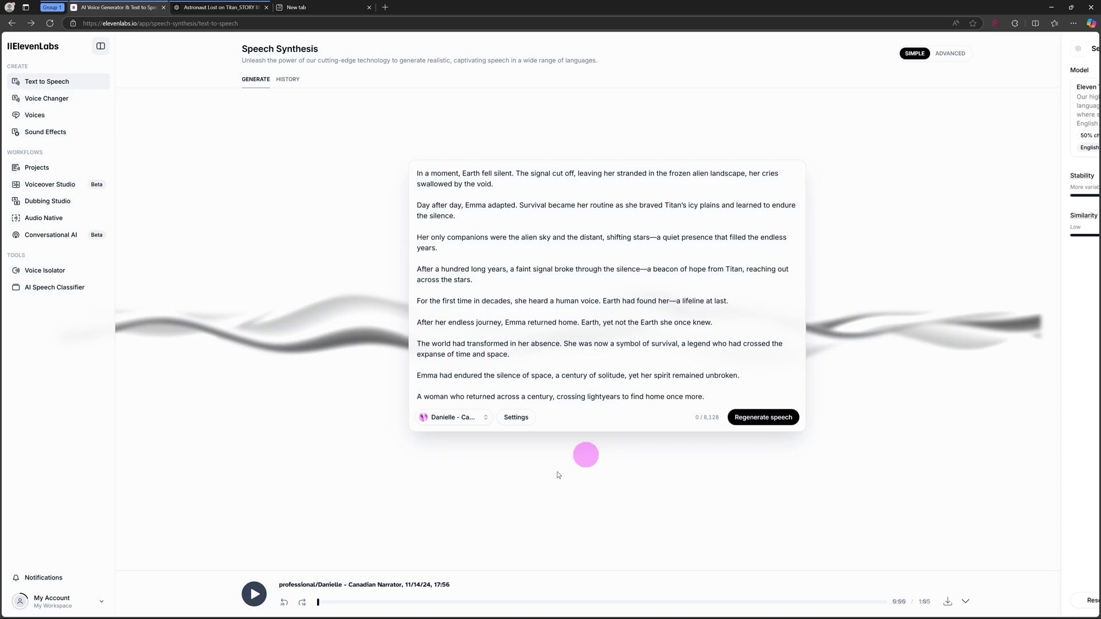
click(255, 607)
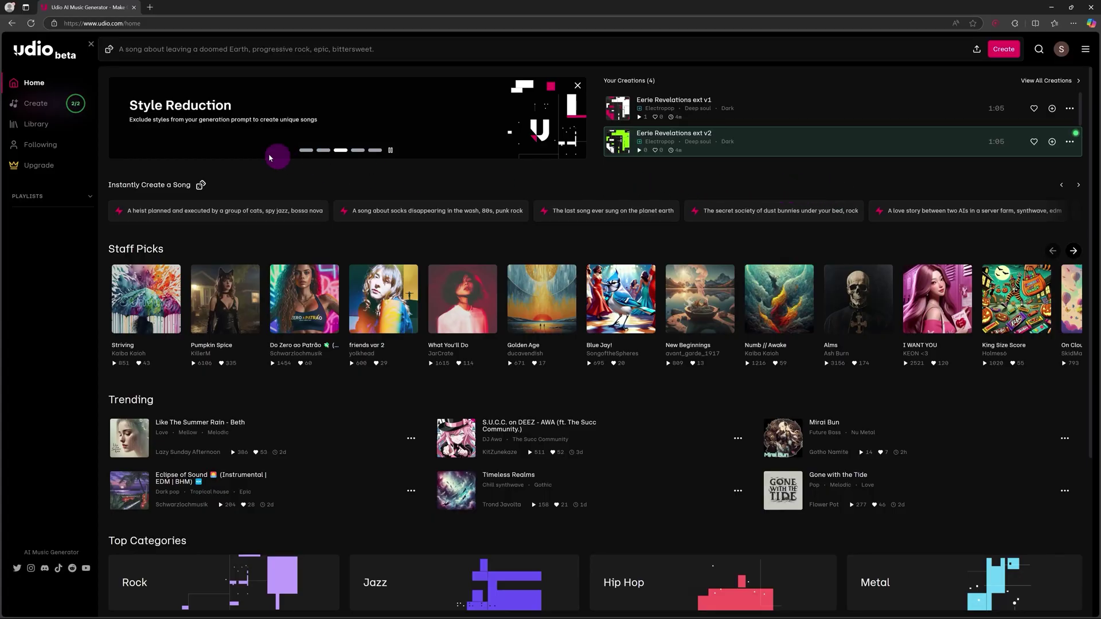
Enter the song prompt 'A cinematic background soundtrack for a movie trailer on a Sci-fi movie, Cinematic'
click(166, 49)
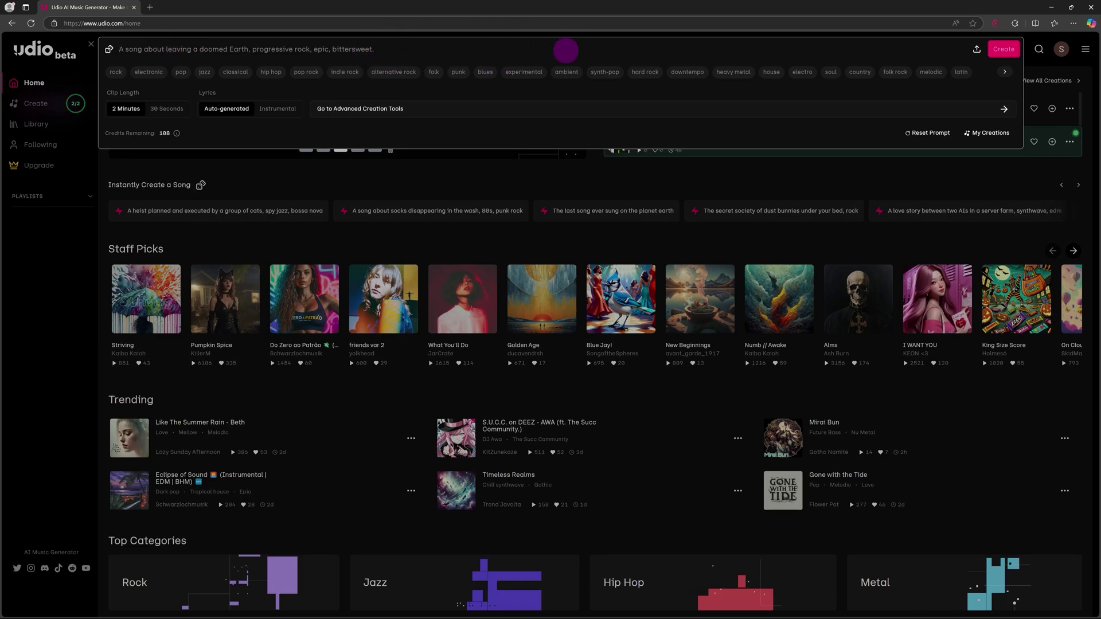
click(42, 109)
click(186, 53)
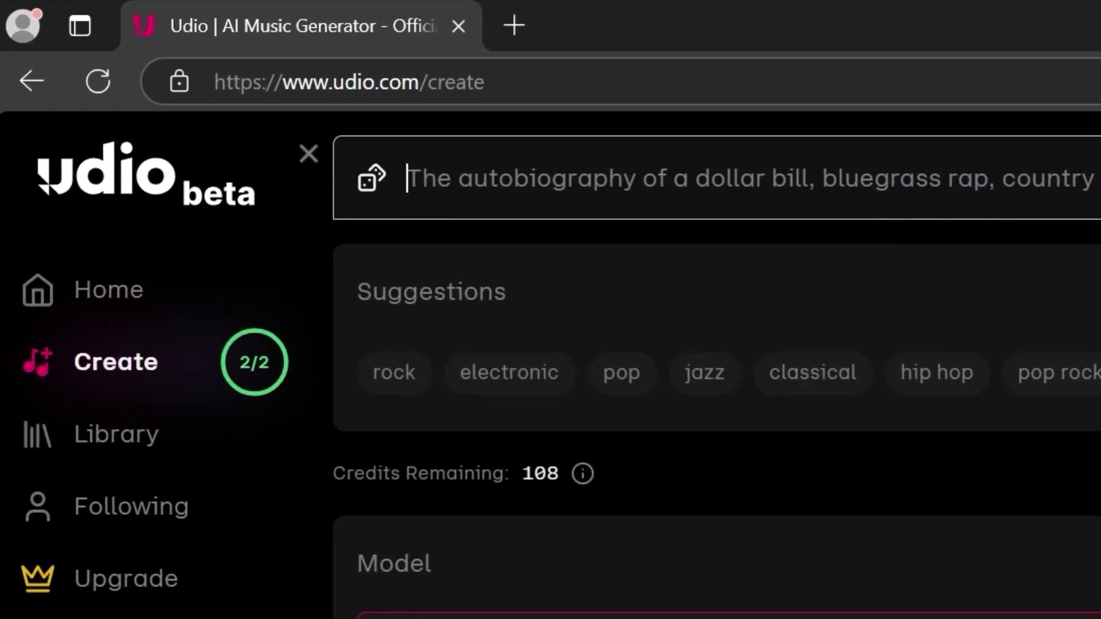
text(A cinematic )
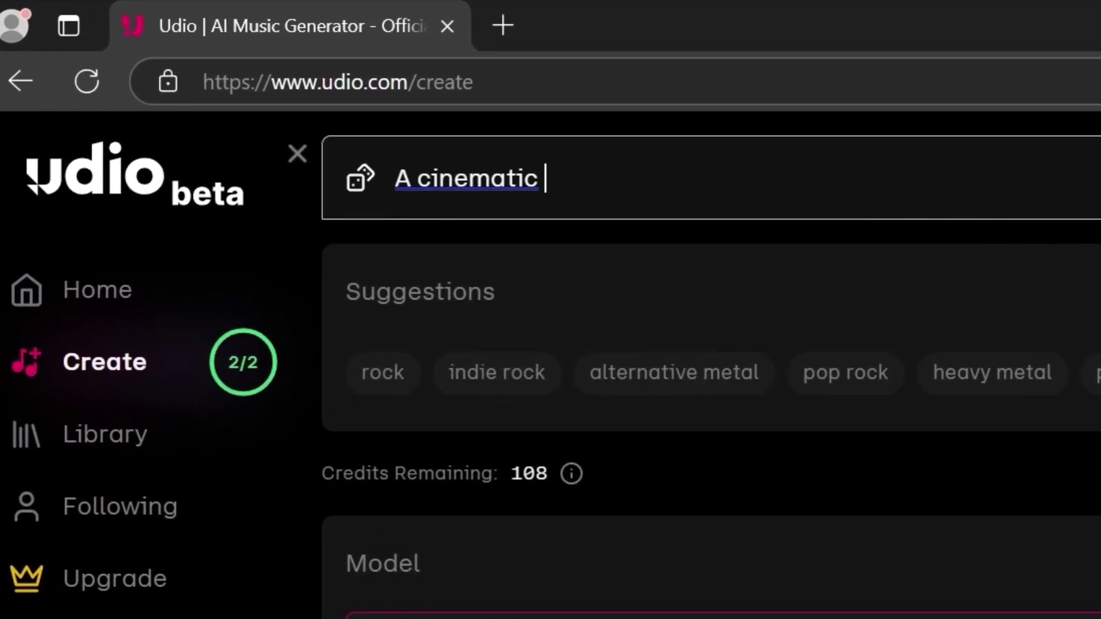
text(movi)
key(BackSpace)
key(BackSpace)
key(BackSpace)
key(BackSpace)
text(background soundtrack for a)
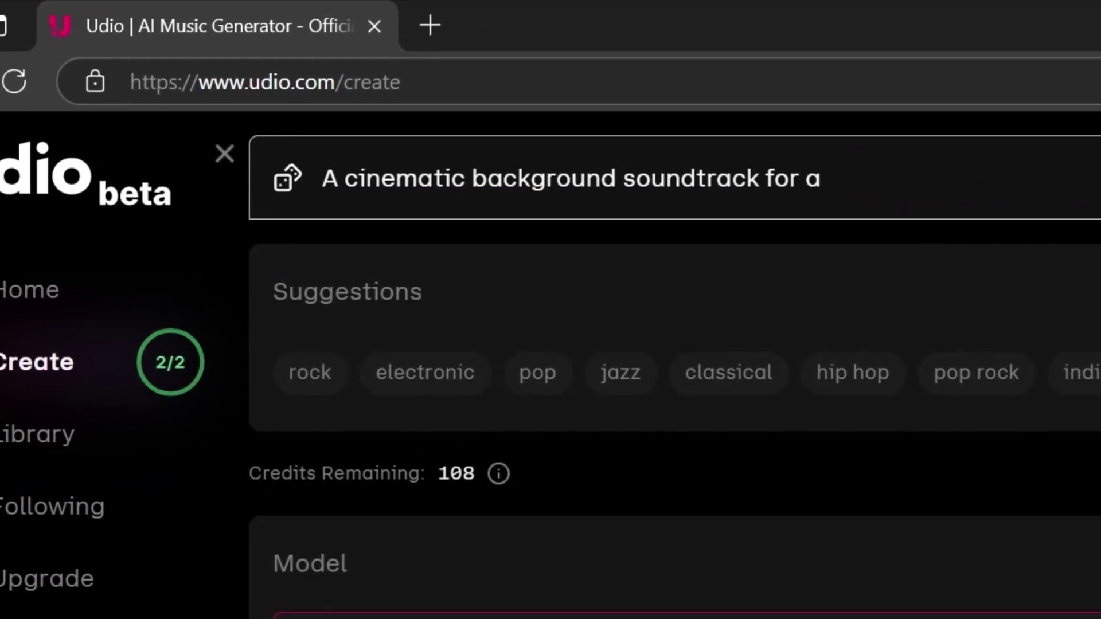
text( movie trailer on a Si)
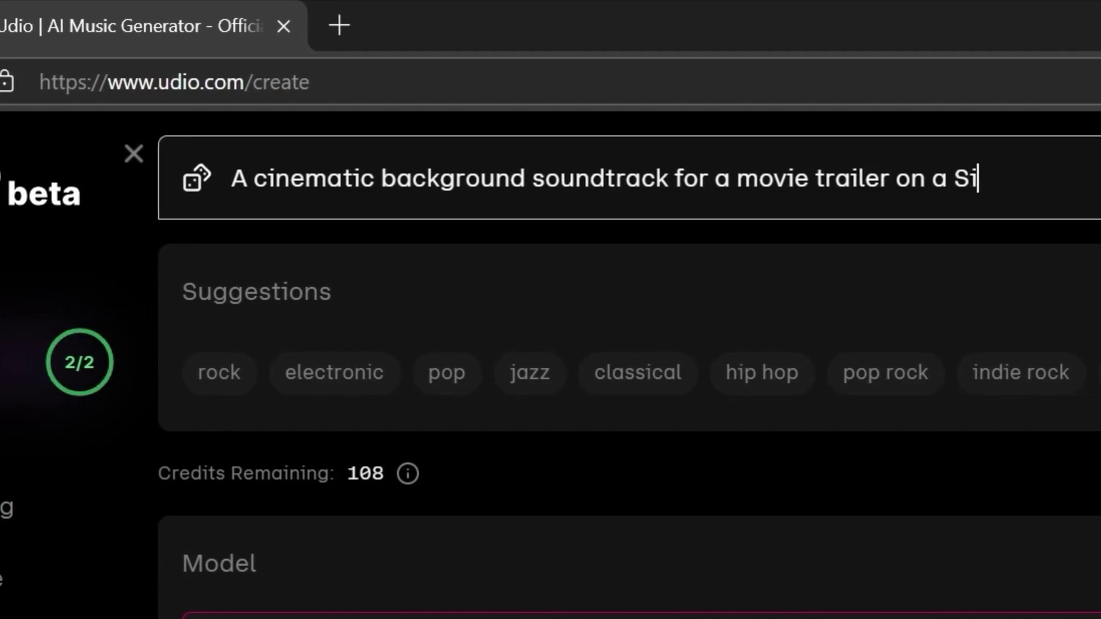
text(c-fi)
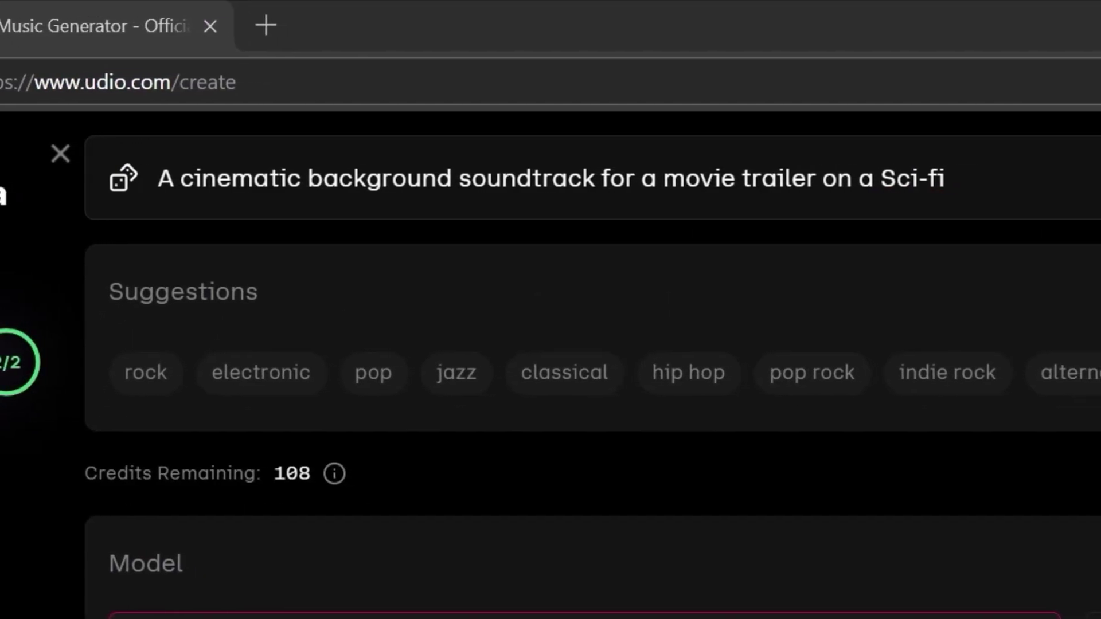
click(1026, 184)
text(movie)
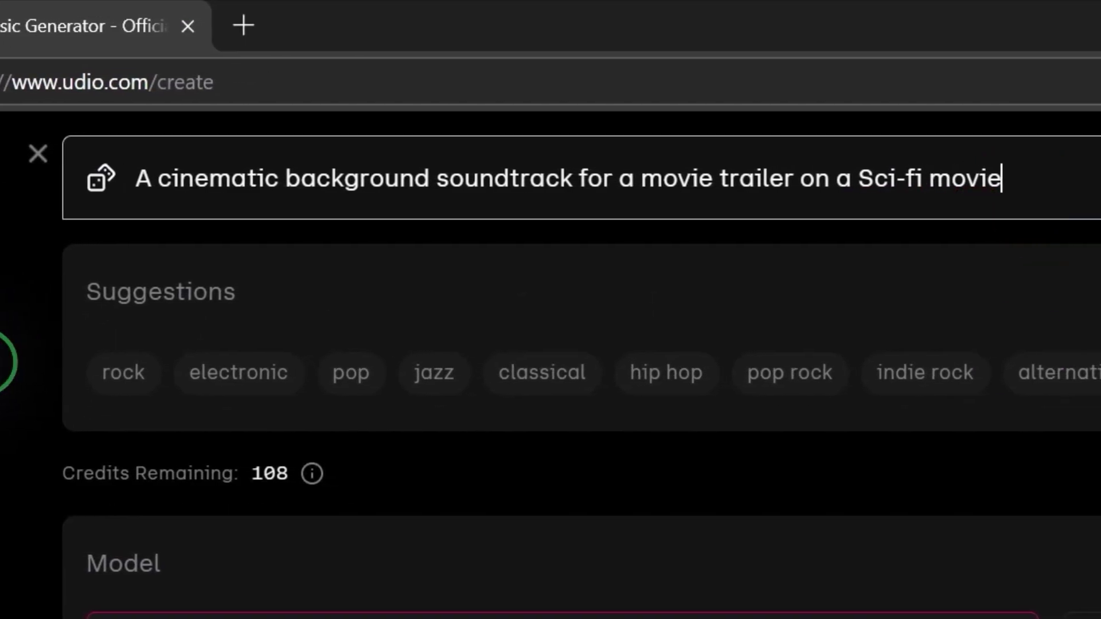
text(,)
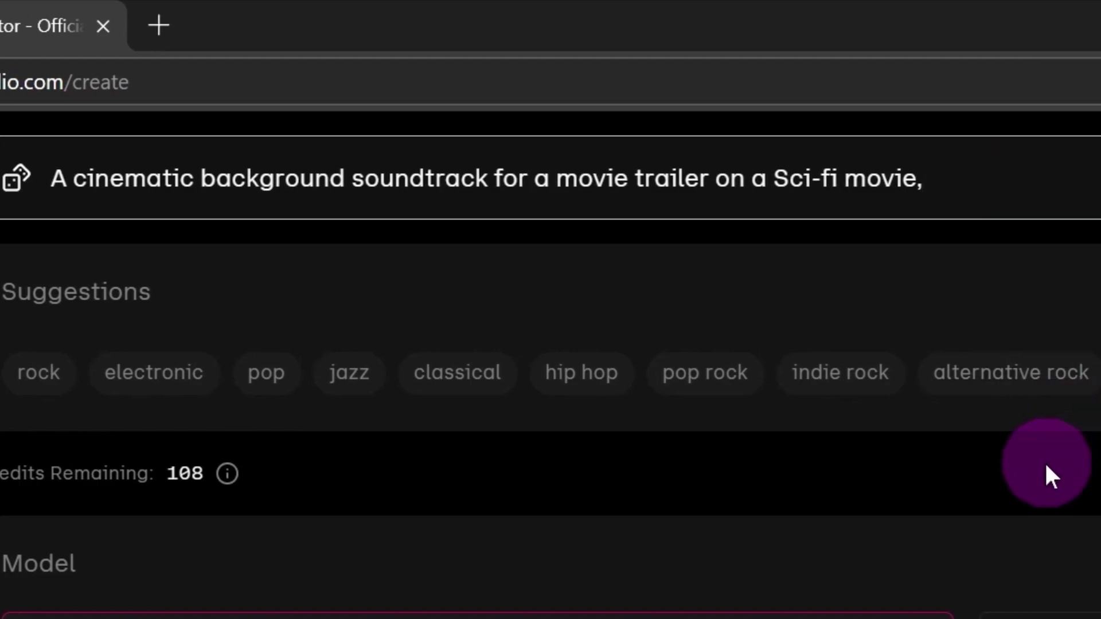
text( Cinematic)
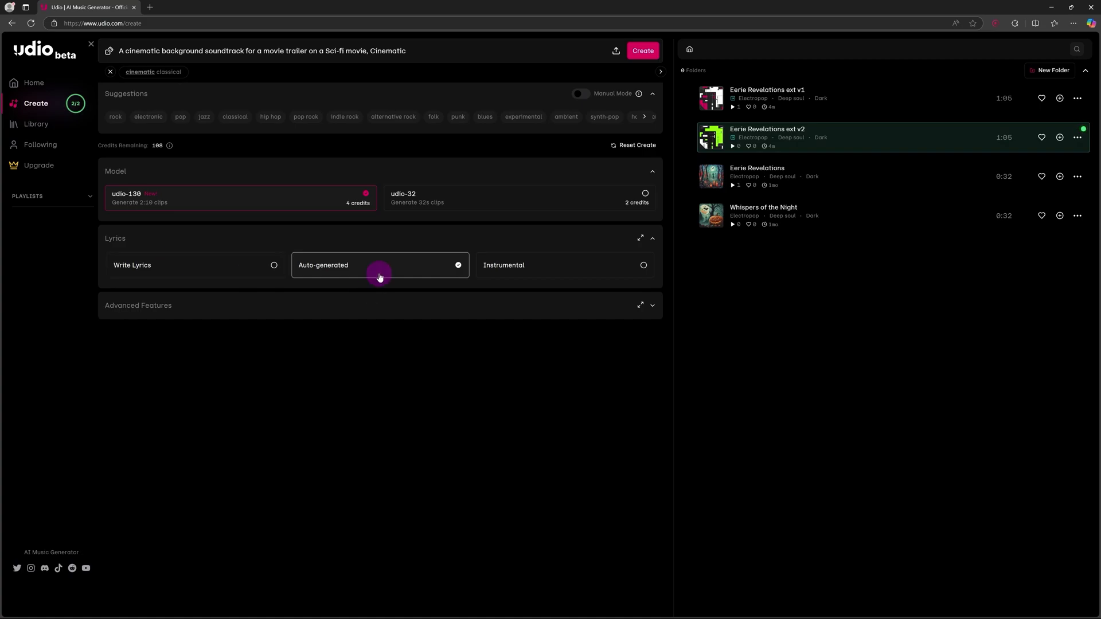
Check the Advanced Features and full prompt, then restart Beyond the Stars from 0:00
click(404, 305)
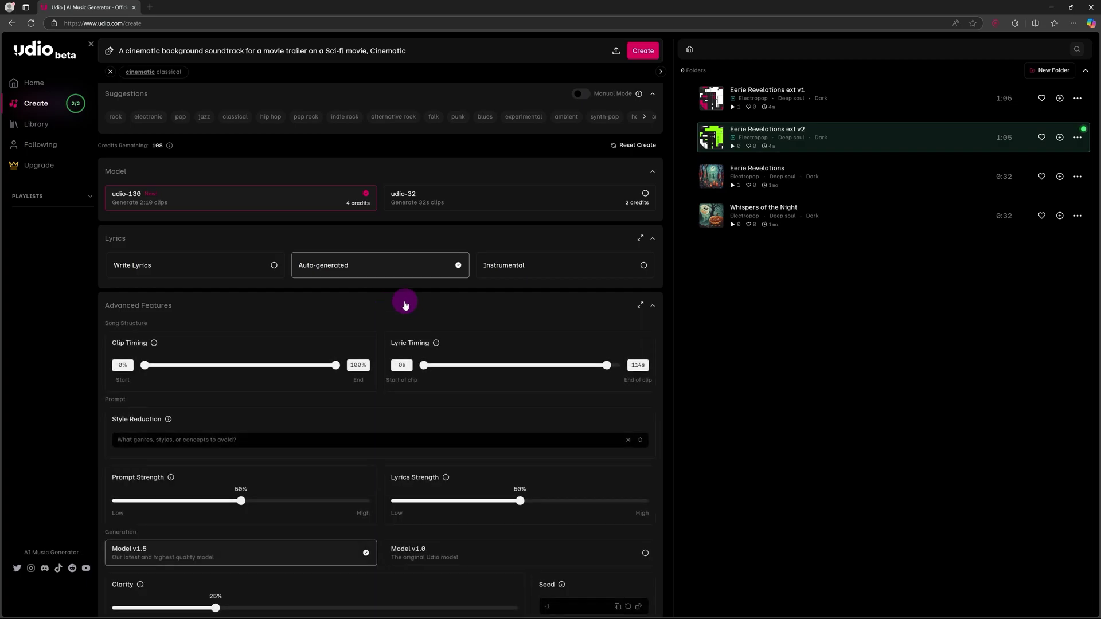
scroll(411, 310, down, 3)
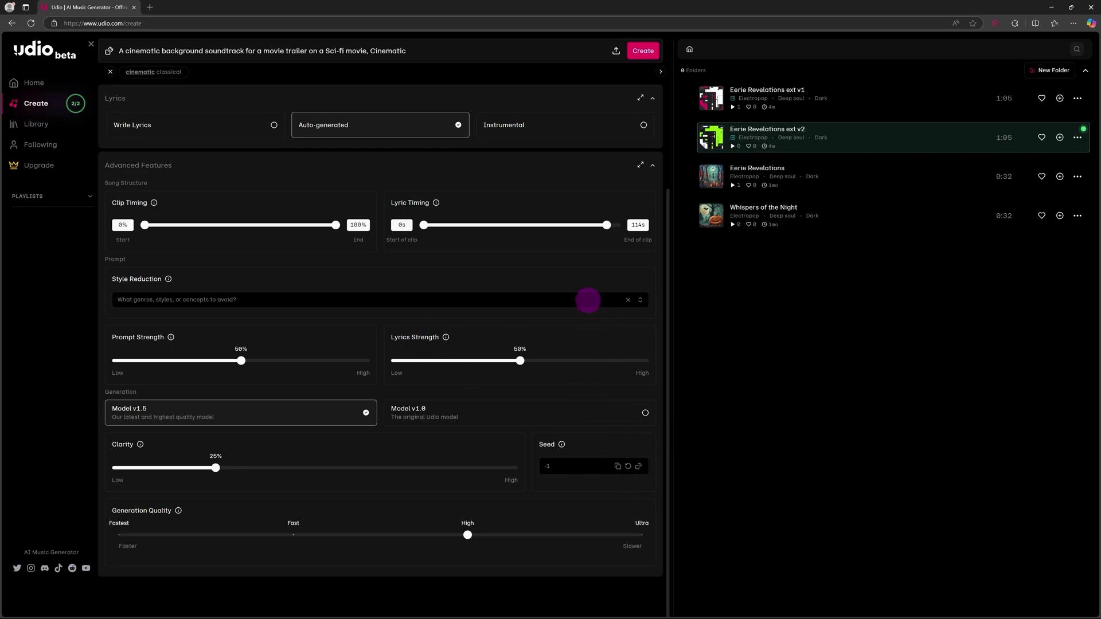
scroll(588, 300, up, 3)
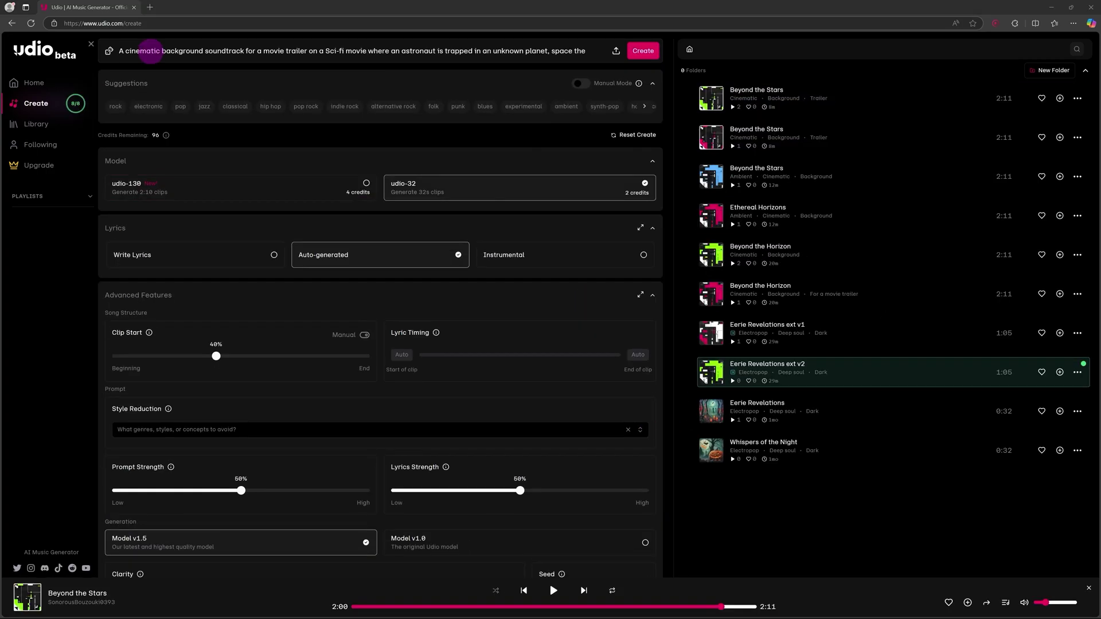
click(152, 51)
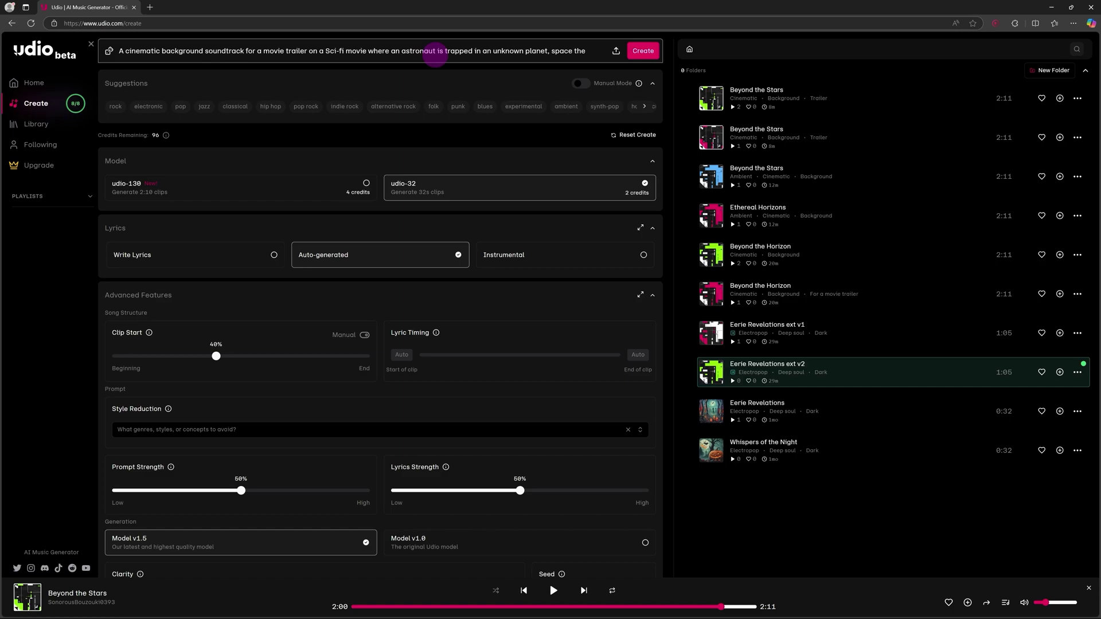
drag(498, 51, 615, 51)
click(640, 87)
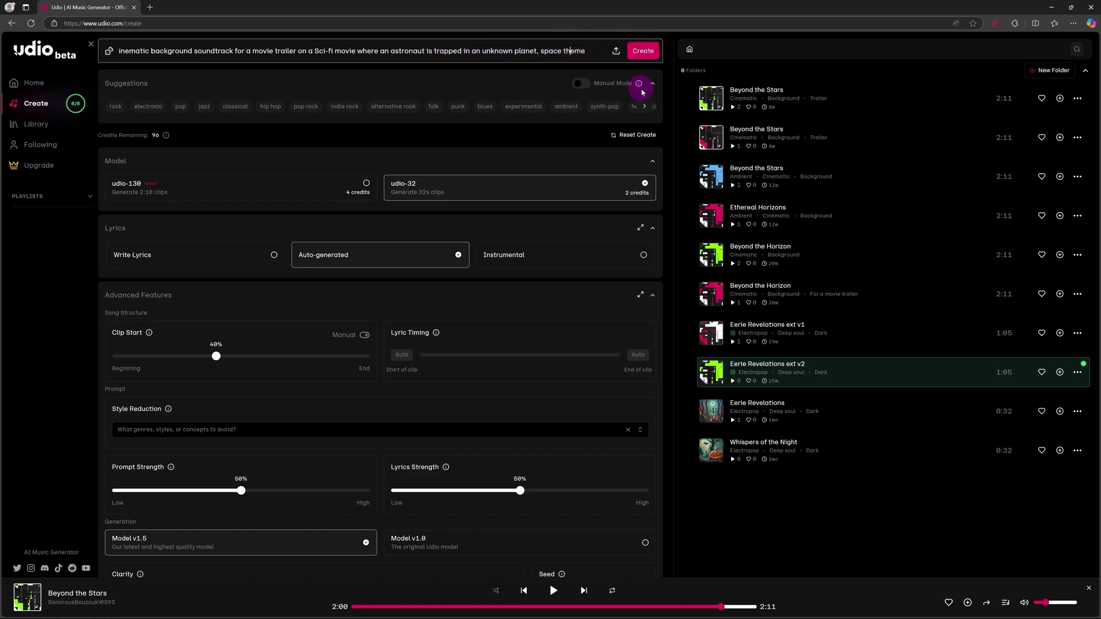
click(356, 607)
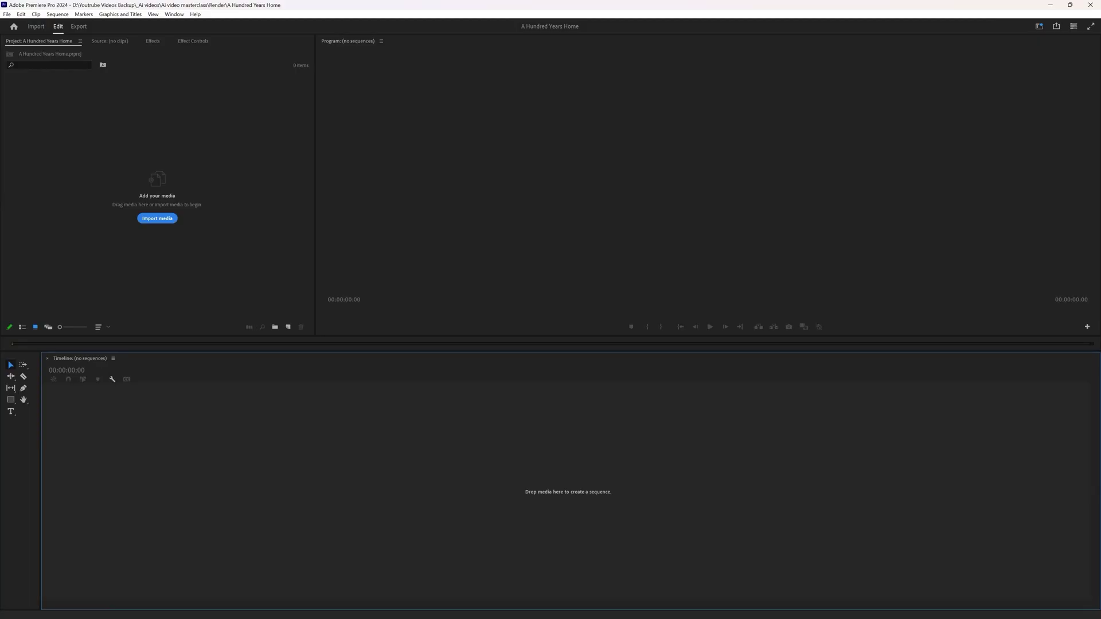
Import the Videos folder plus the voiceover and soundtrack MP3s into the Project panel
drag(118, 179, 116, 179)
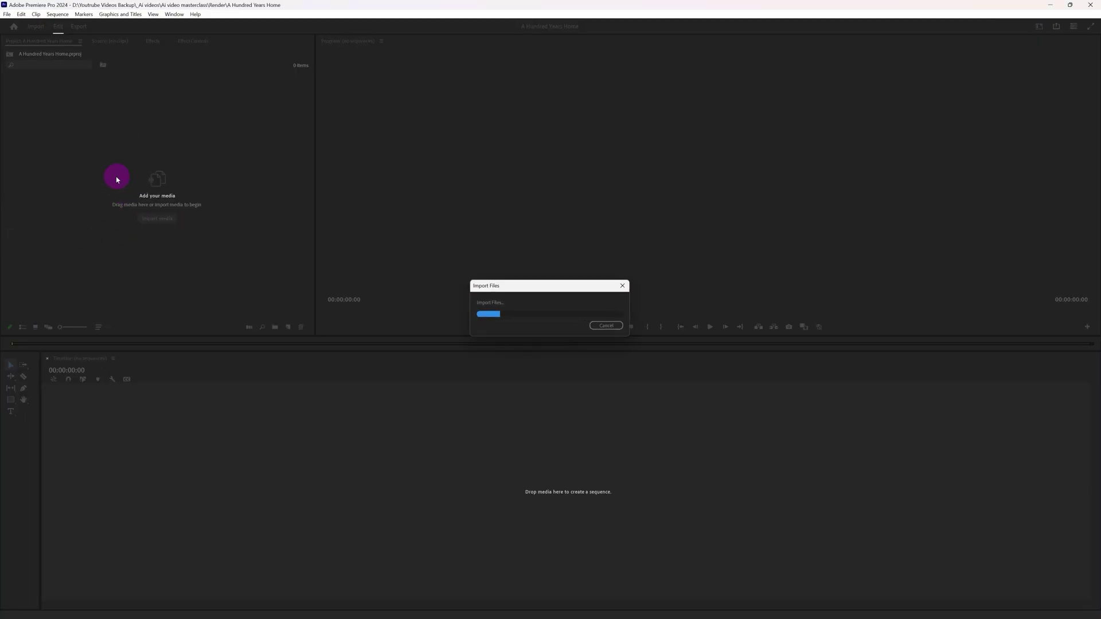
click(117, 179)
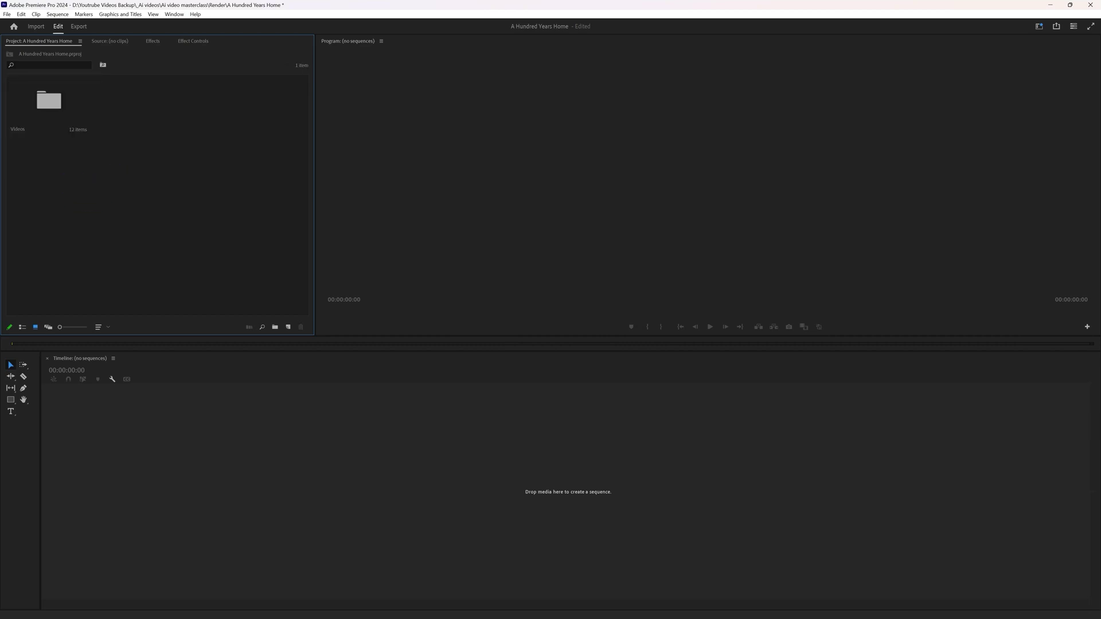
drag(176, 232, 176, 232)
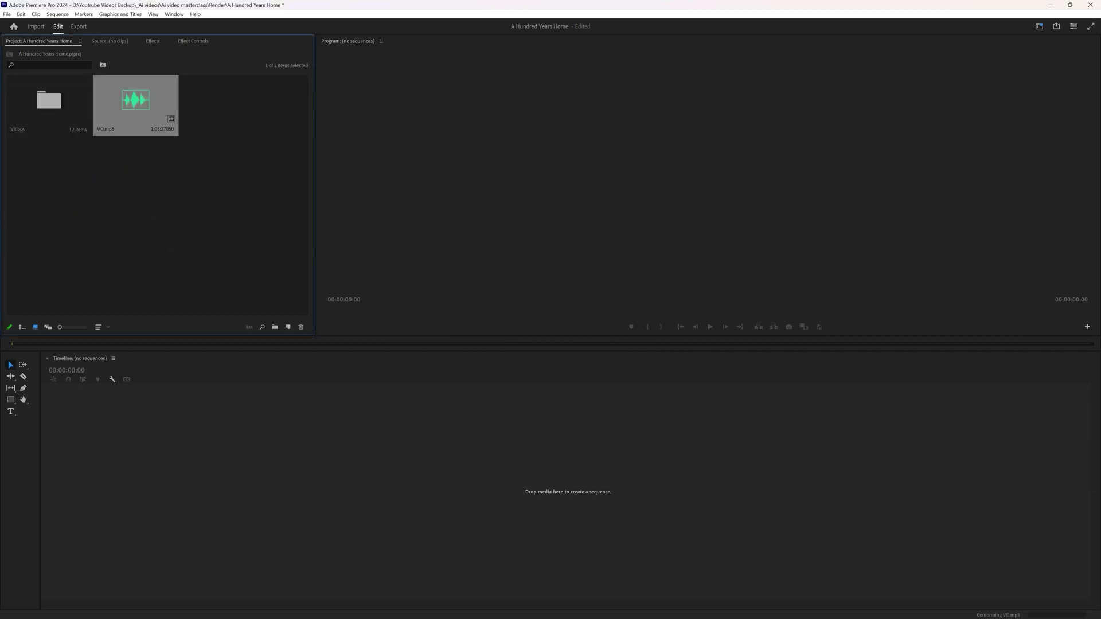
double_click(49, 129)
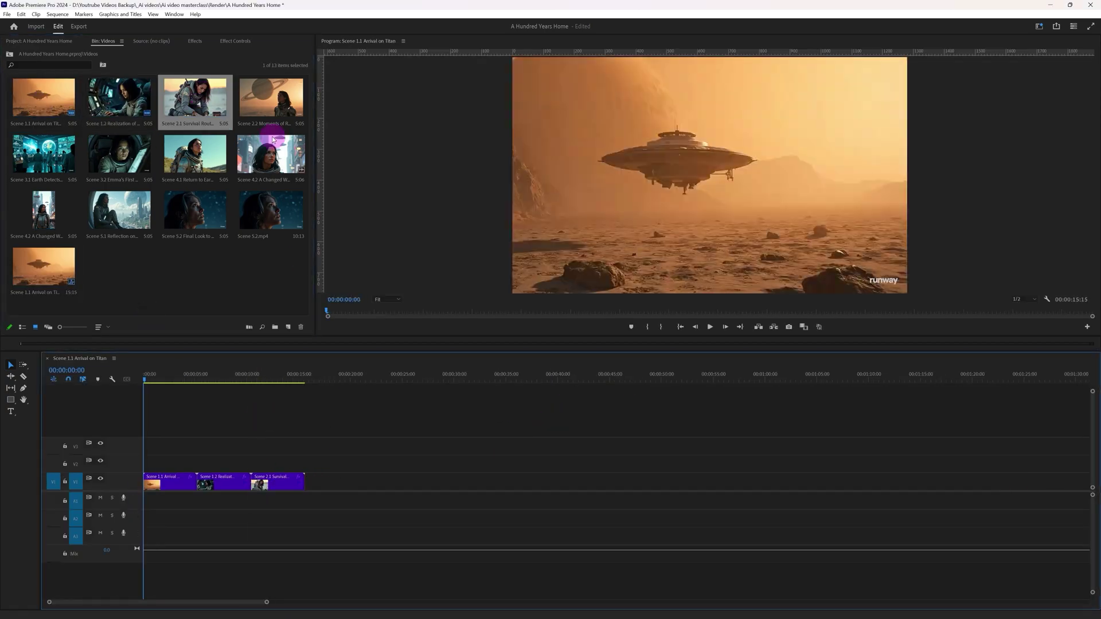
Lay the seven scene clips along V1 and VO.mp3 on A1
drag(271, 100, 330, 482)
drag(44, 154, 384, 481)
drag(119, 154, 481, 482)
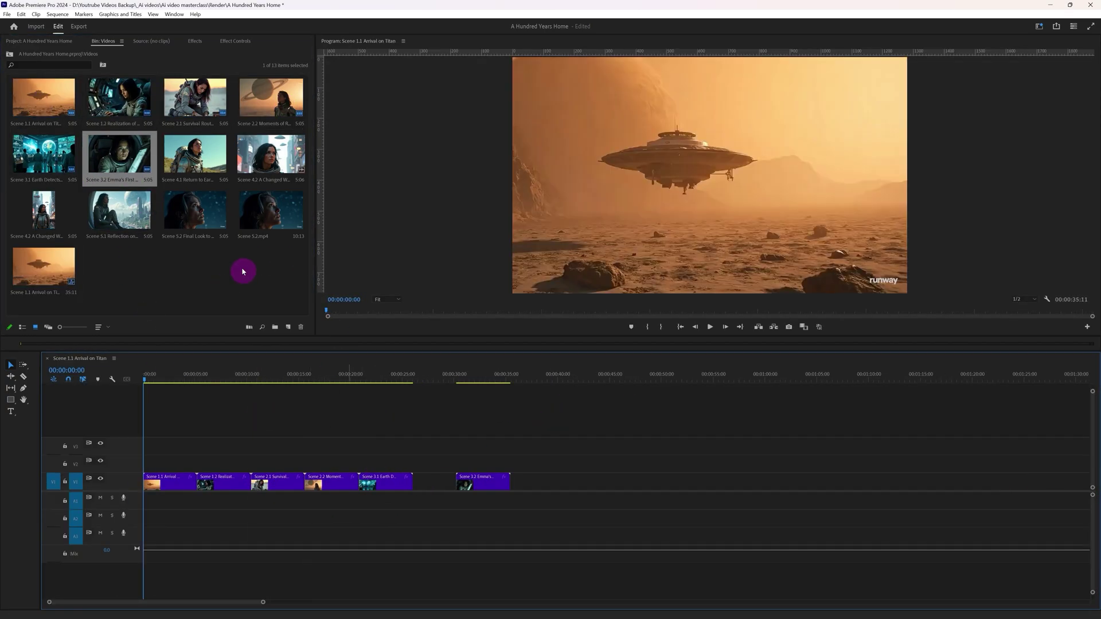
drag(195, 154, 574, 482)
drag(271, 153, 674, 482)
drag(119, 210, 766, 482)
drag(271, 209, 874, 482)
drag(457, 449, 1040, 513)
drag(860, 481, 969, 482)
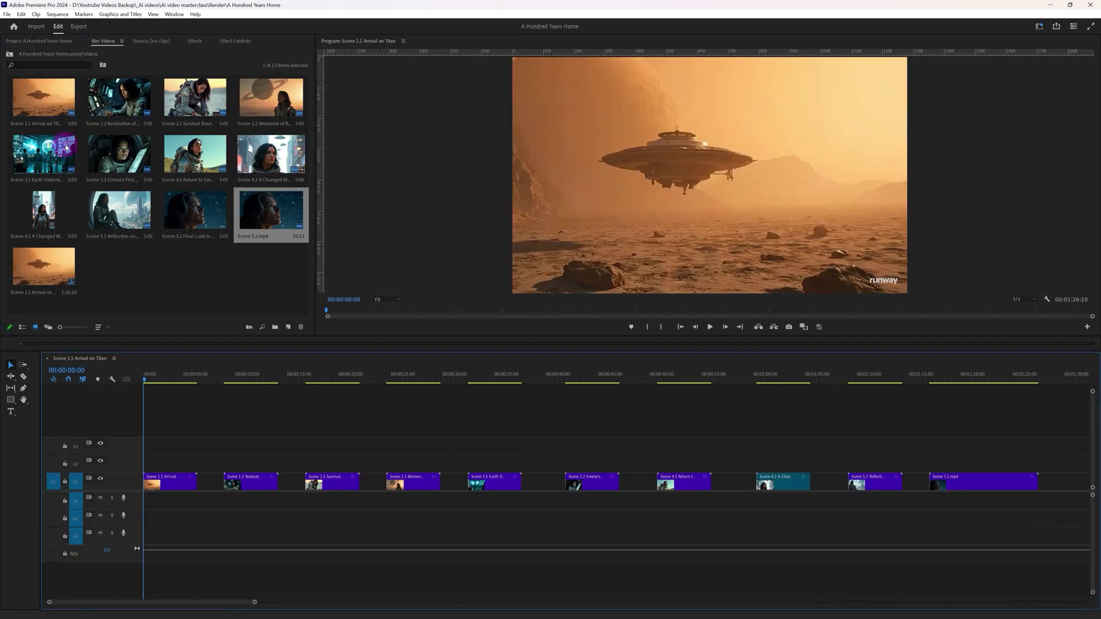
click(39, 41)
drag(136, 101, 172, 509)
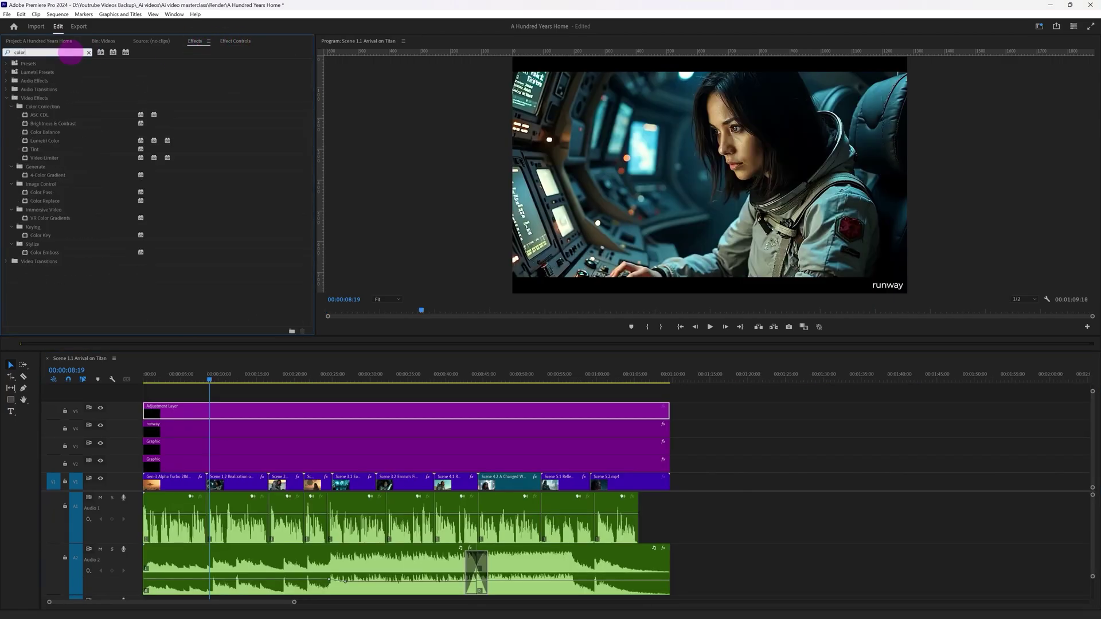
Grade the adjustment layer with Lumetri Color RGB curve points
drag(45, 142, 247, 410)
click(25, 231)
click(100, 409)
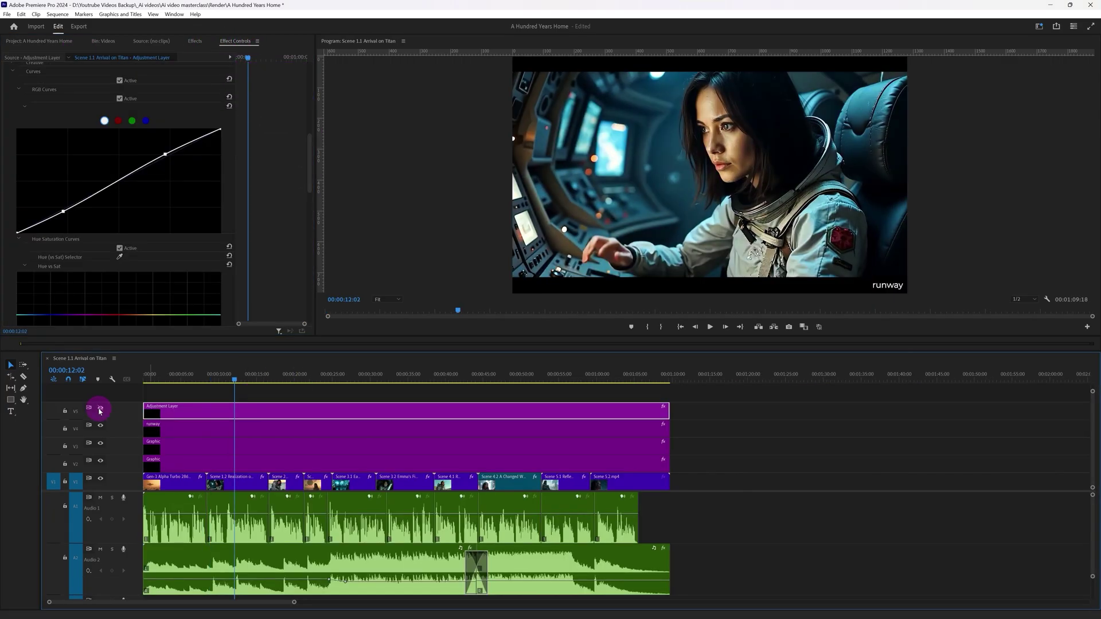